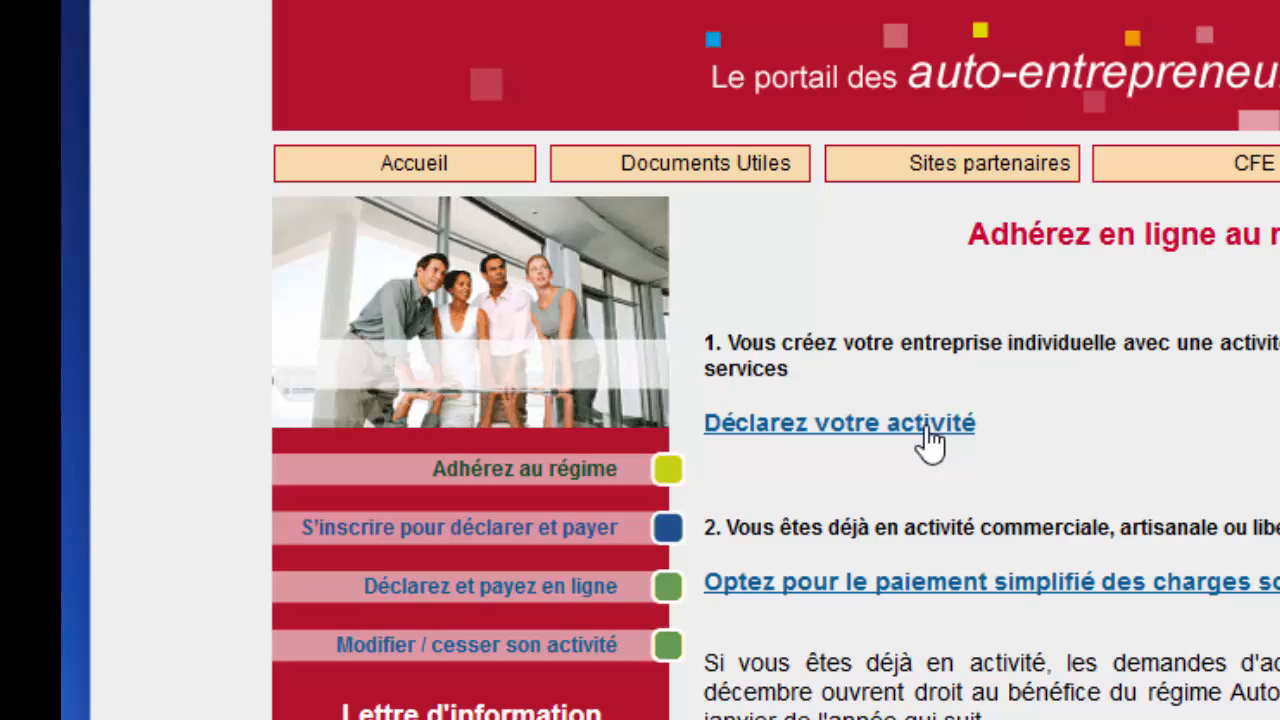
Read through the CFE Auto-Entrepreneur page, then launch the 'Déclarer votre début d'activité' form.
left_click(929, 441)
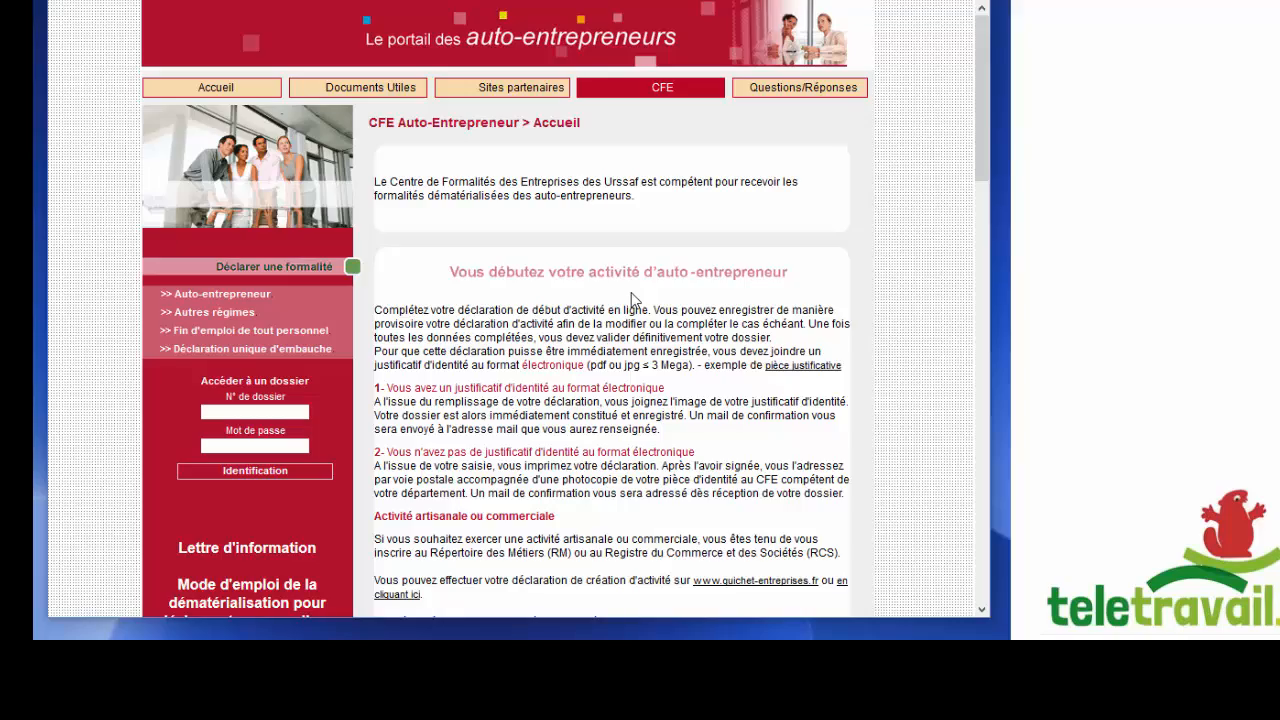
scroll(631, 293, "down", 4)
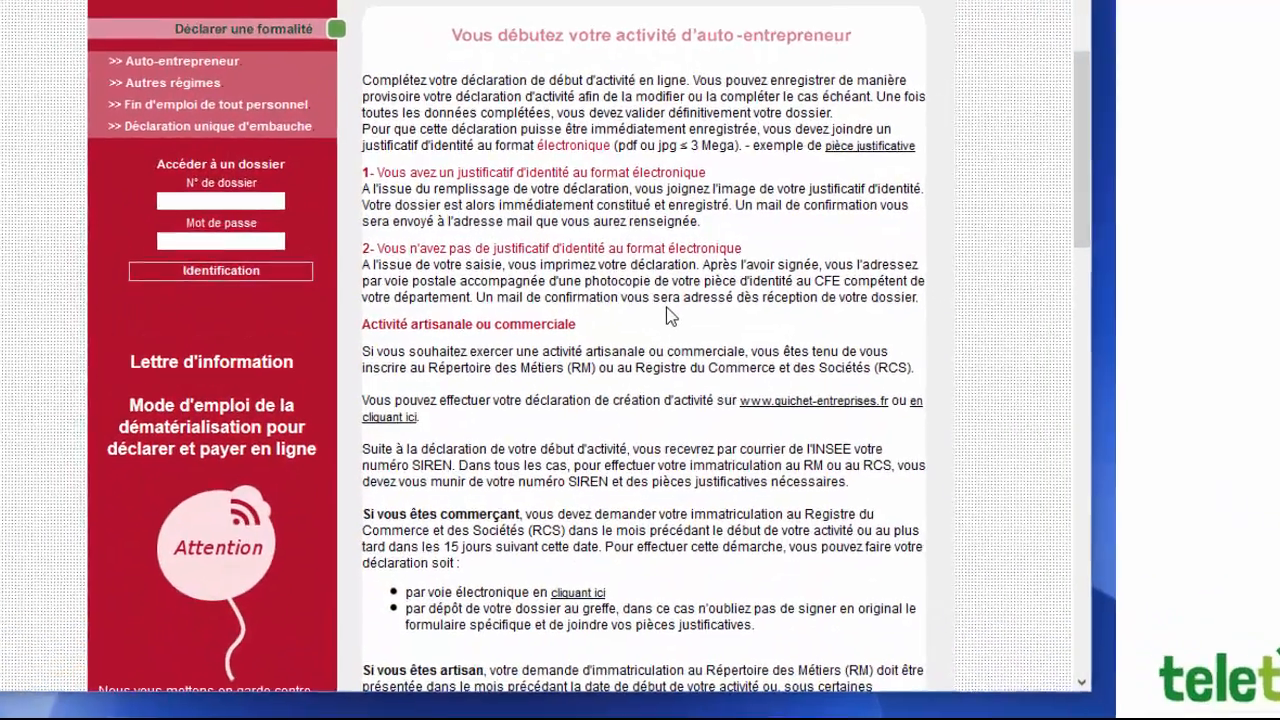
scroll(669, 316, "up", 4)
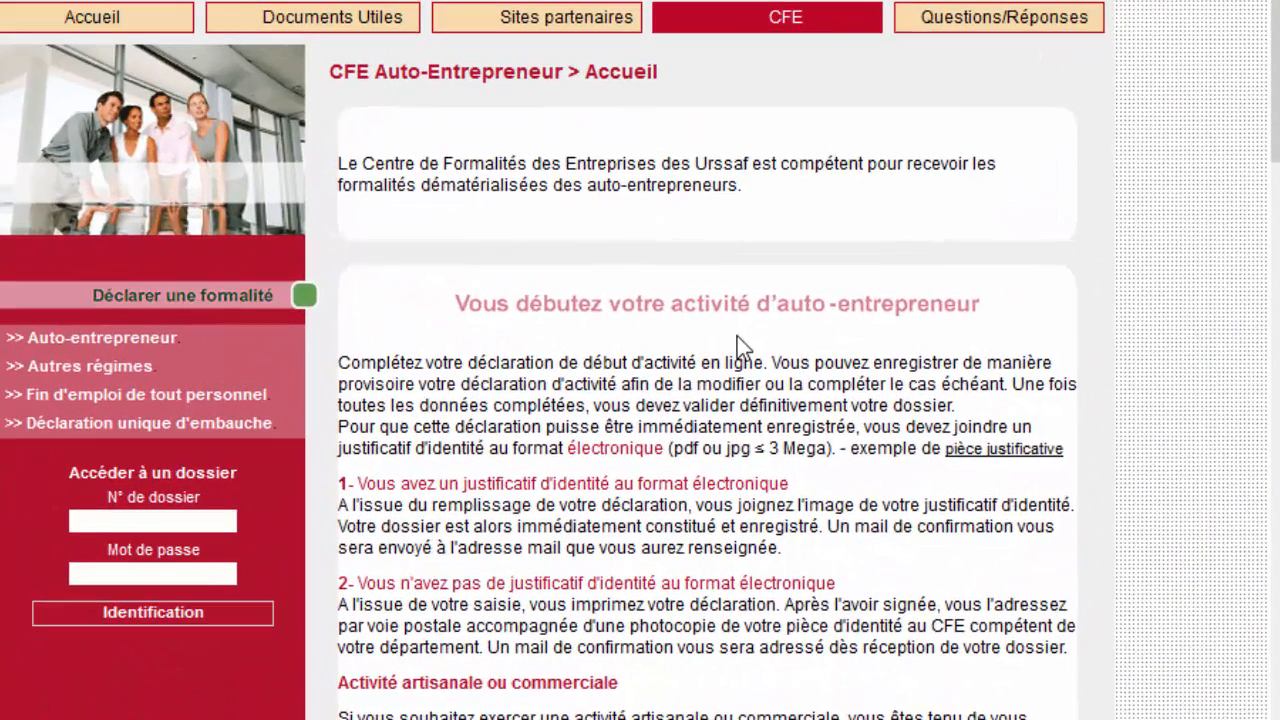
scroll(737, 336, "down", 5)
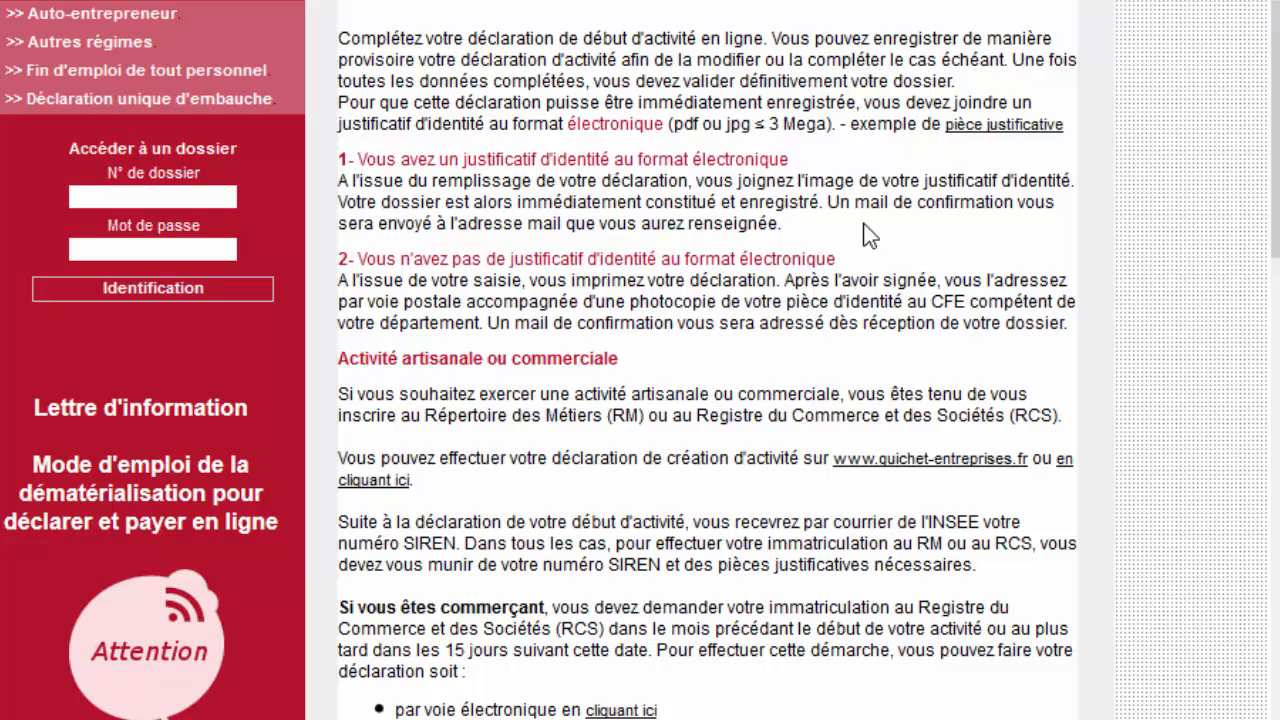
scroll(868, 235, "down", 3)
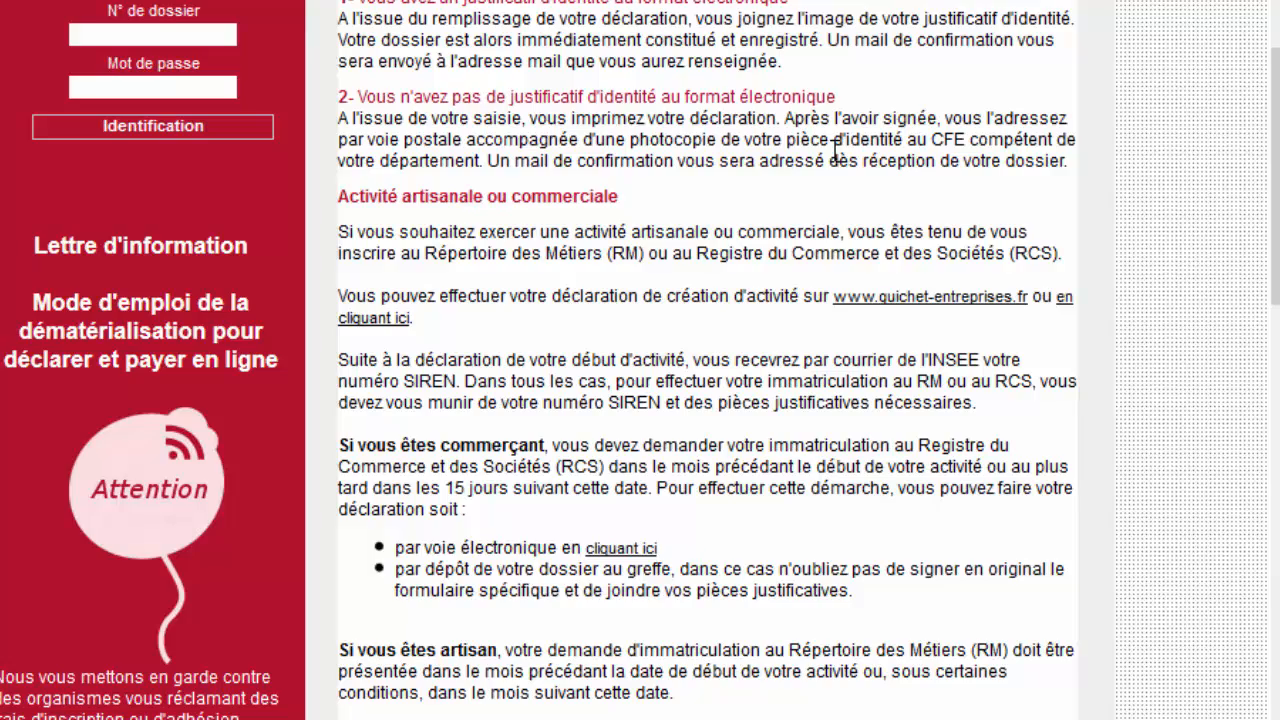
scroll(834, 150, "down", 5)
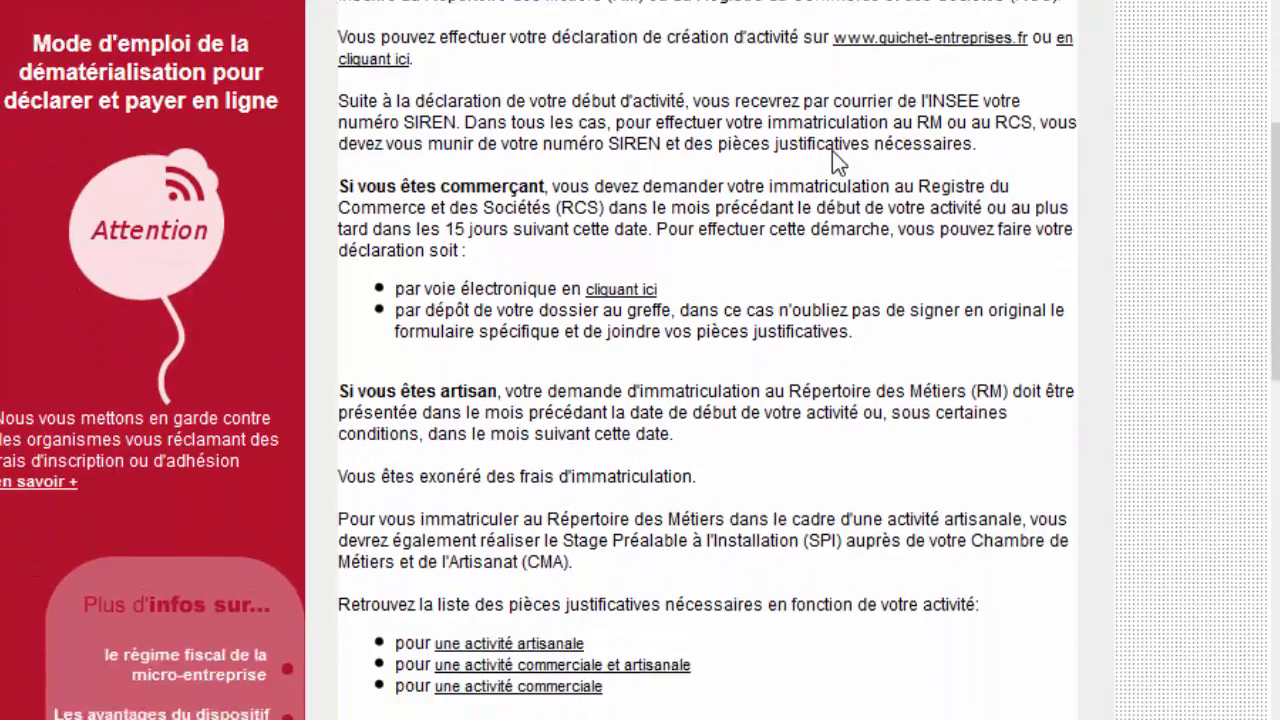
scroll(834, 160, "up", 5)
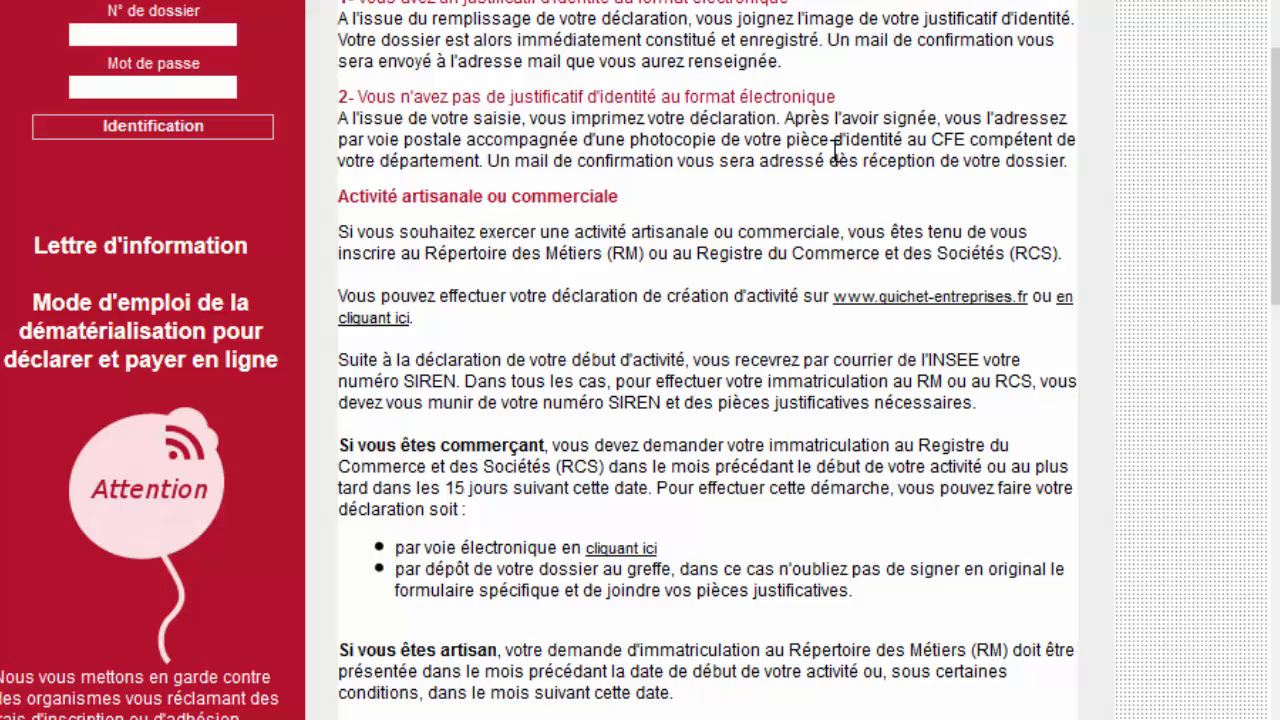
scroll(836, 150, "down", 13)
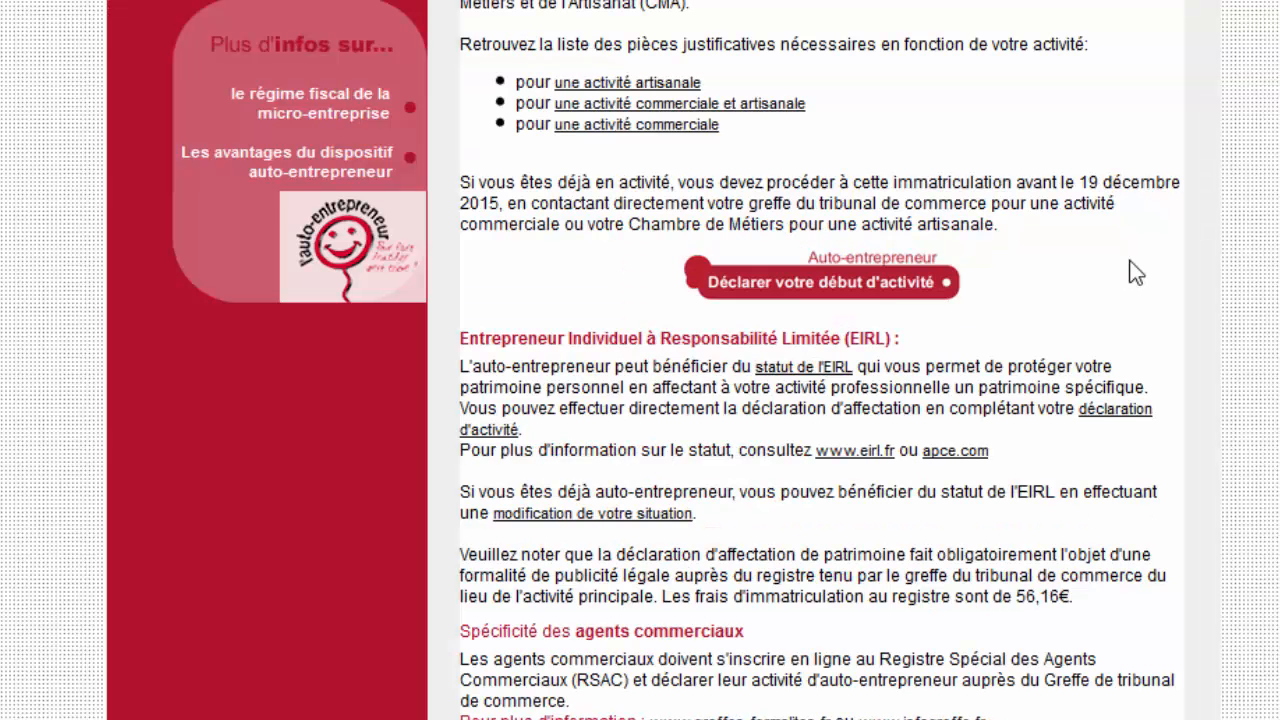
left_click(888, 292)
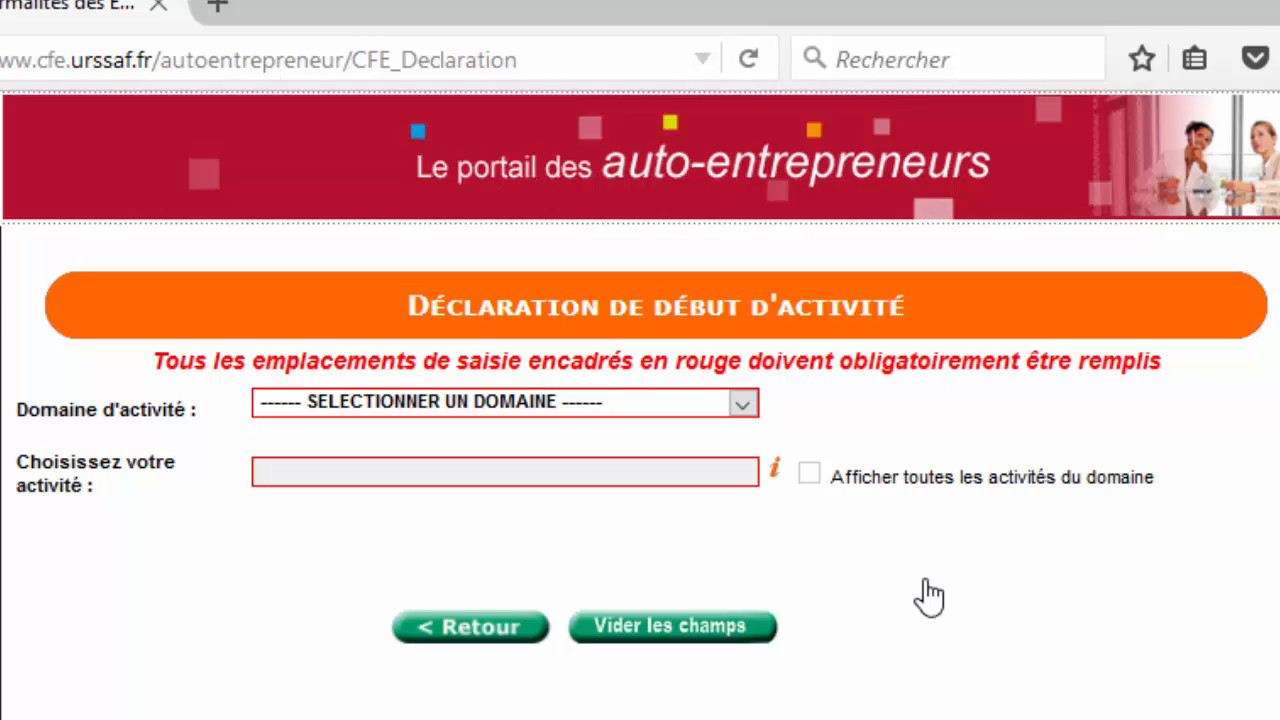
Choose ACTIVITE DES CONSULTANTS ET DES CONSEILS in the Domaine d'activité list.
left_click(745, 408)
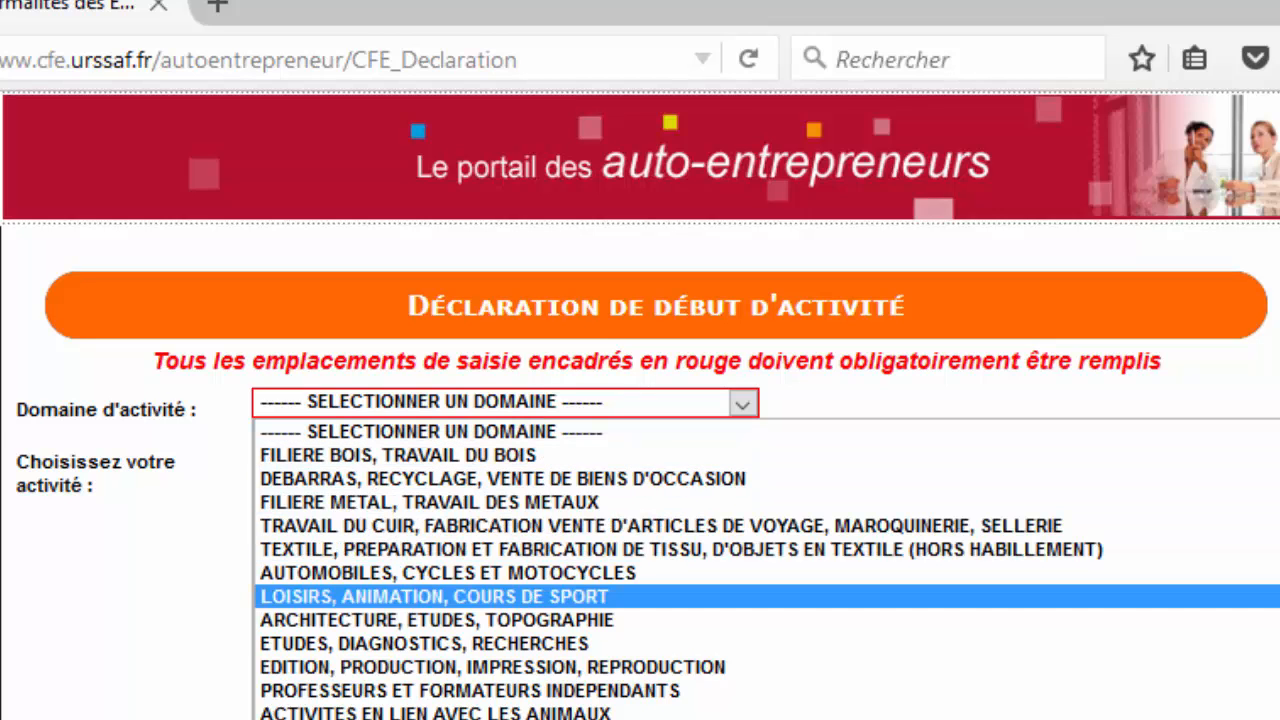
scroll(660, 570, "down", 4)
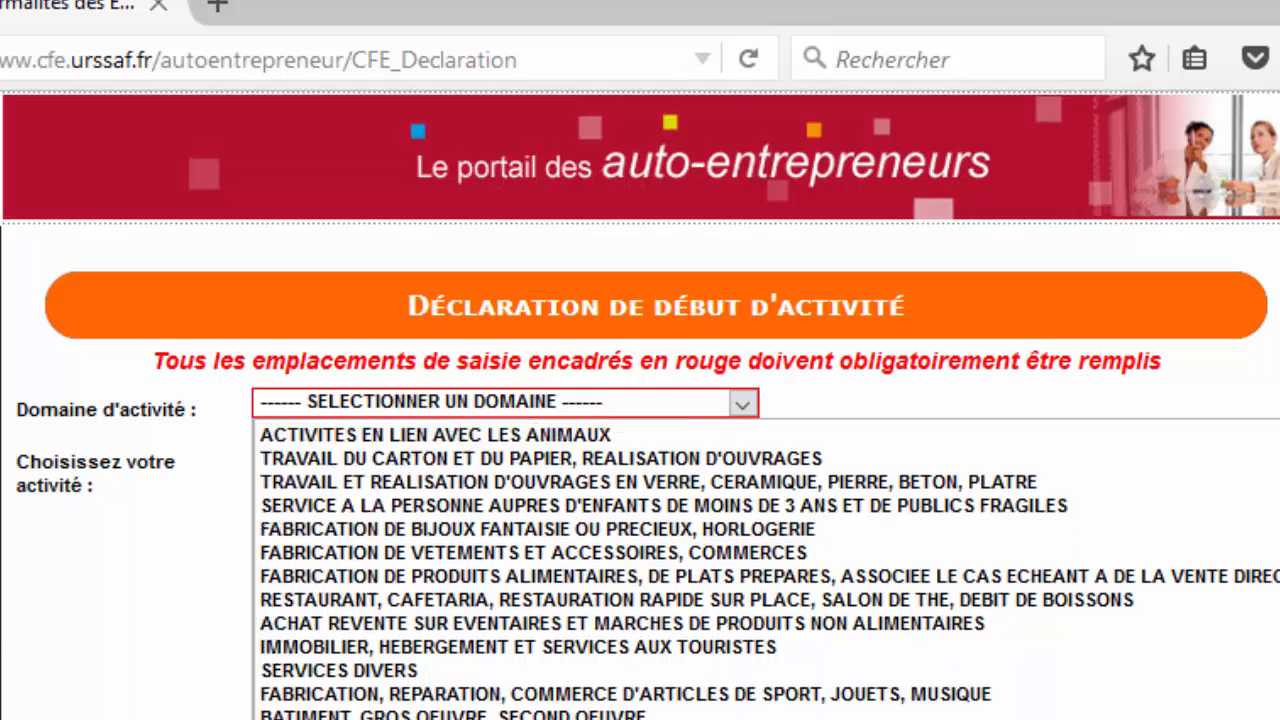
scroll(660, 570, "down", 3)
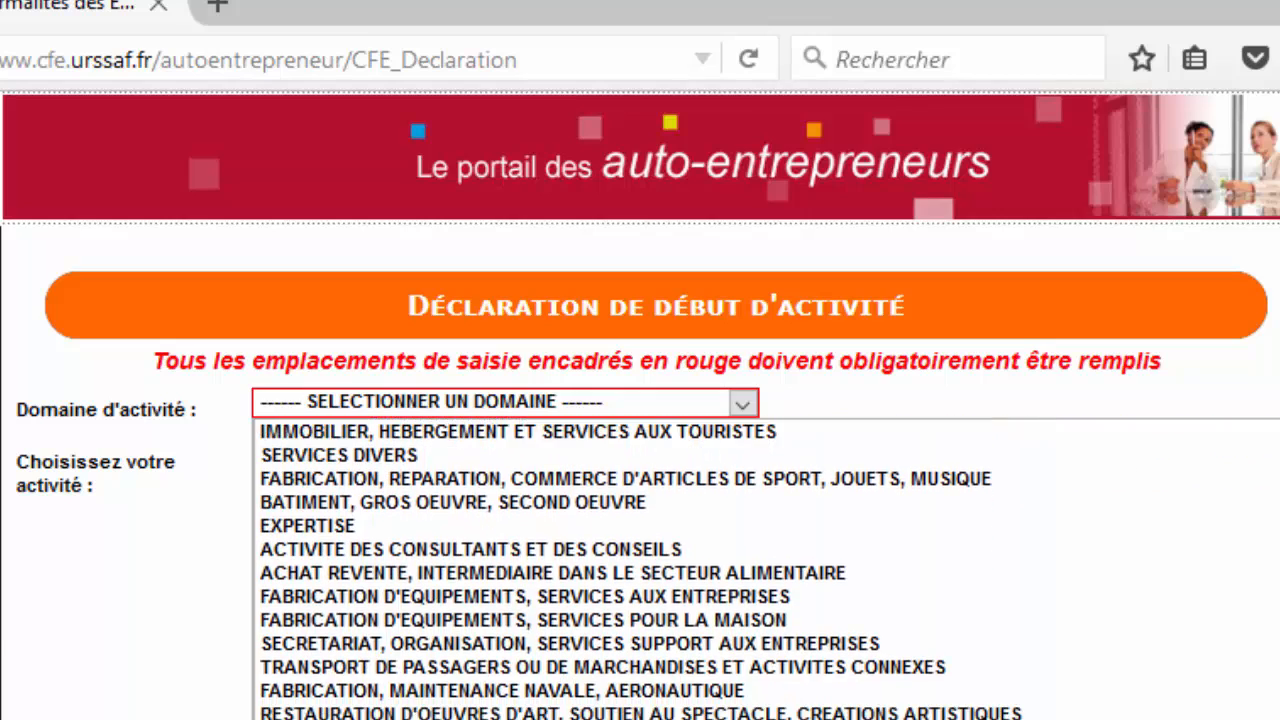
scroll(660, 570, "up", 7)
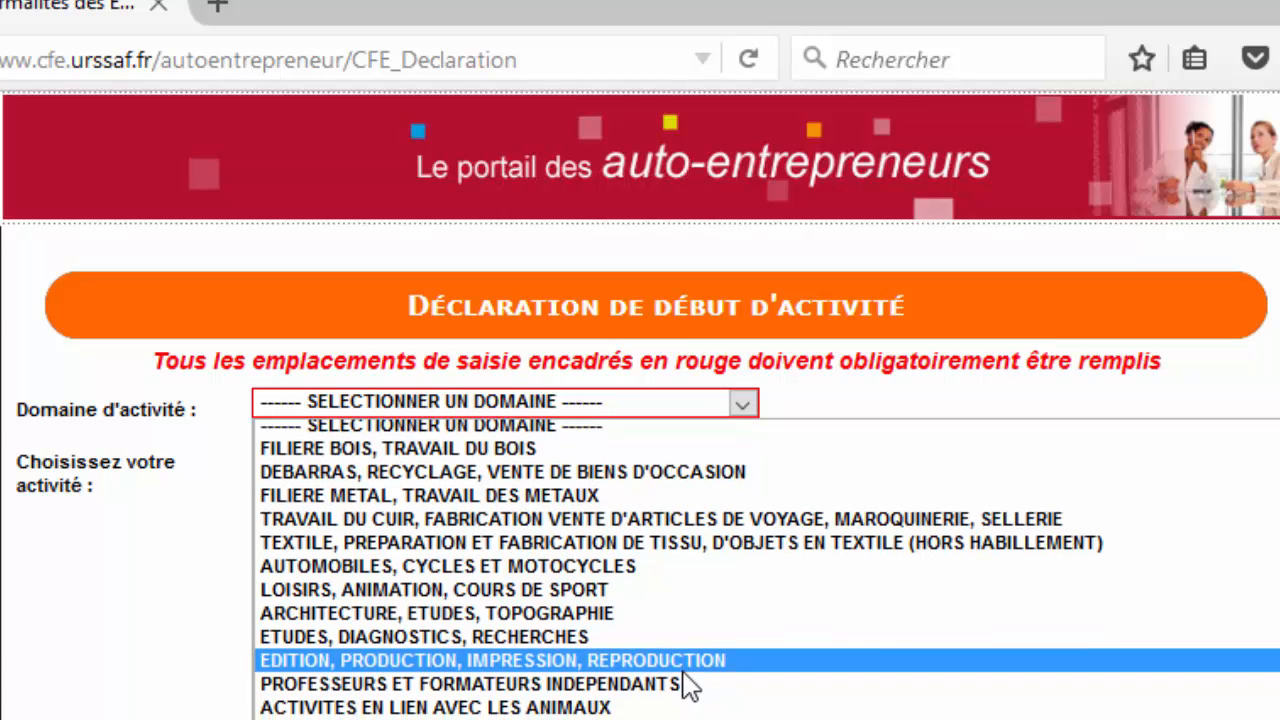
scroll(688, 688, "down", 2)
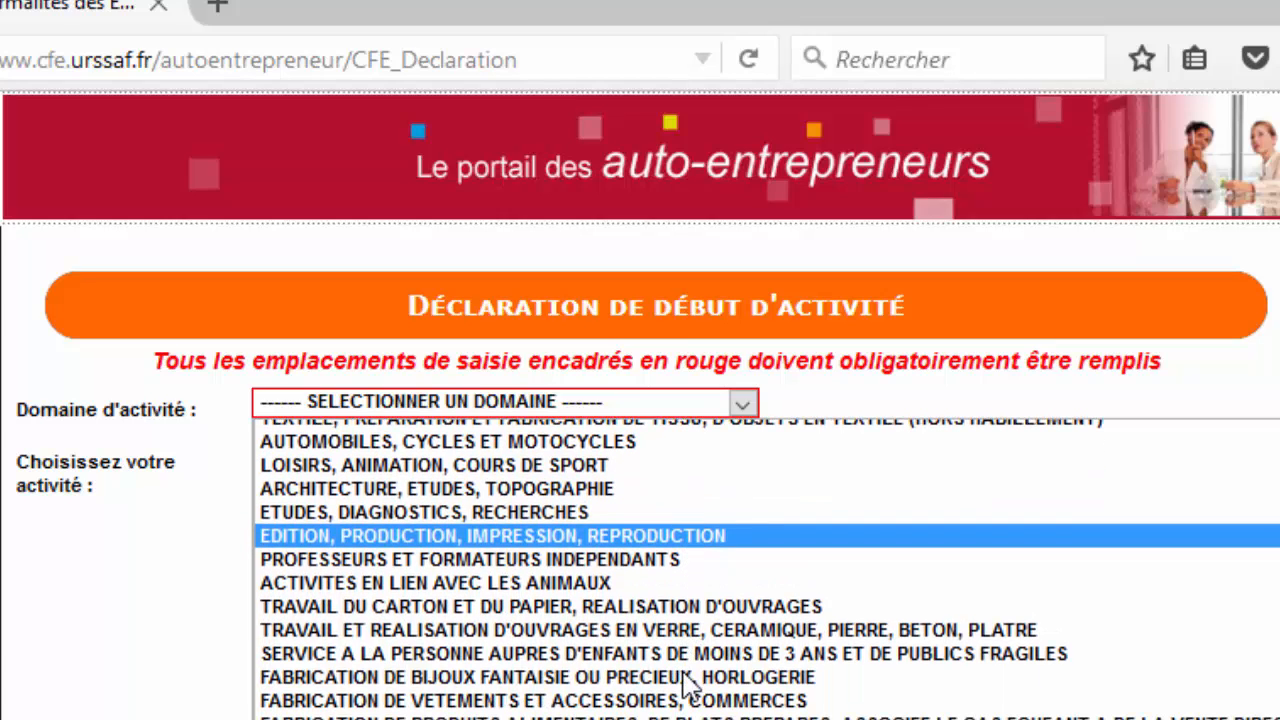
scroll(688, 688, "down", 2)
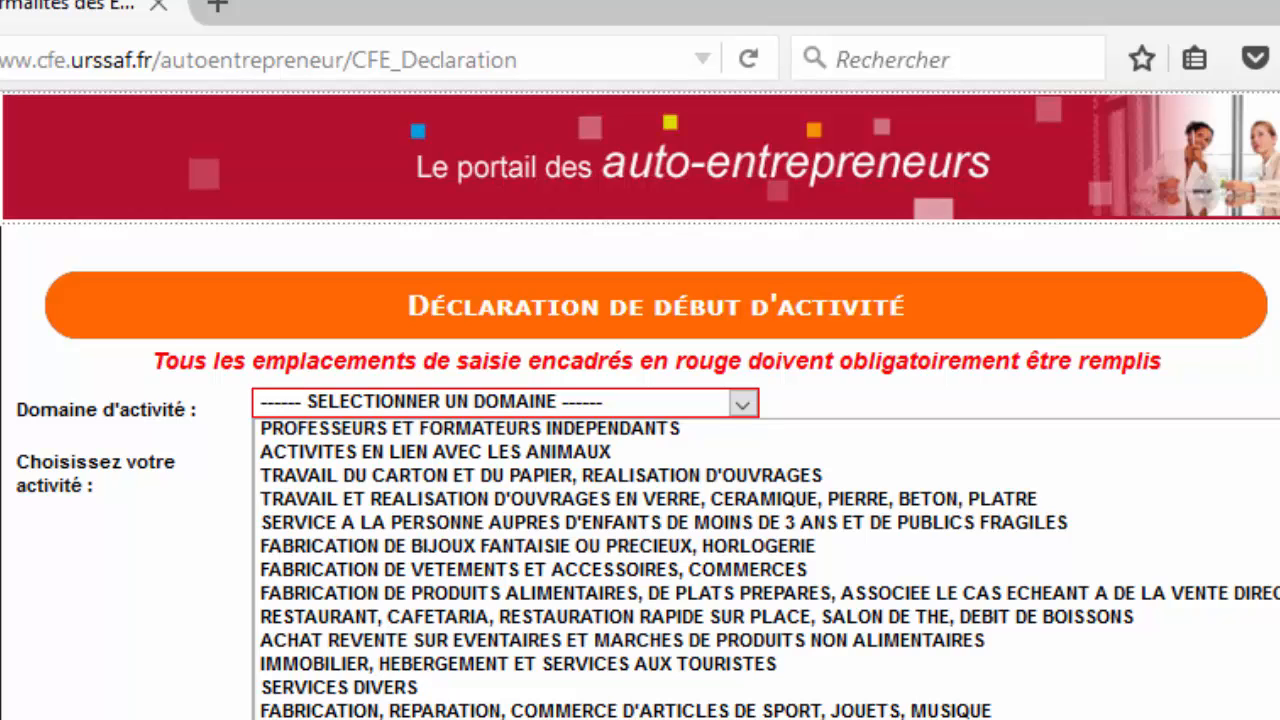
left_click(500, 717)
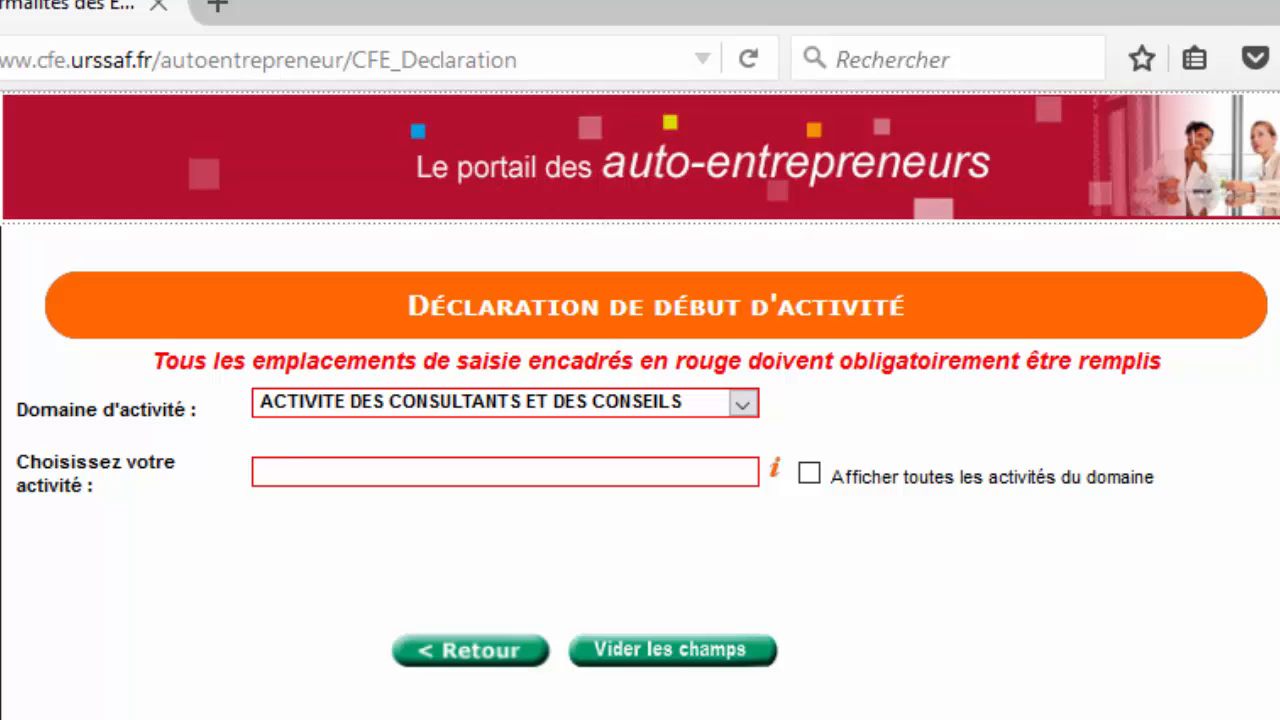
Show all activities of the domain and select CONSEIL AUX ENTREPRISES as the activity.
left_click(810, 474)
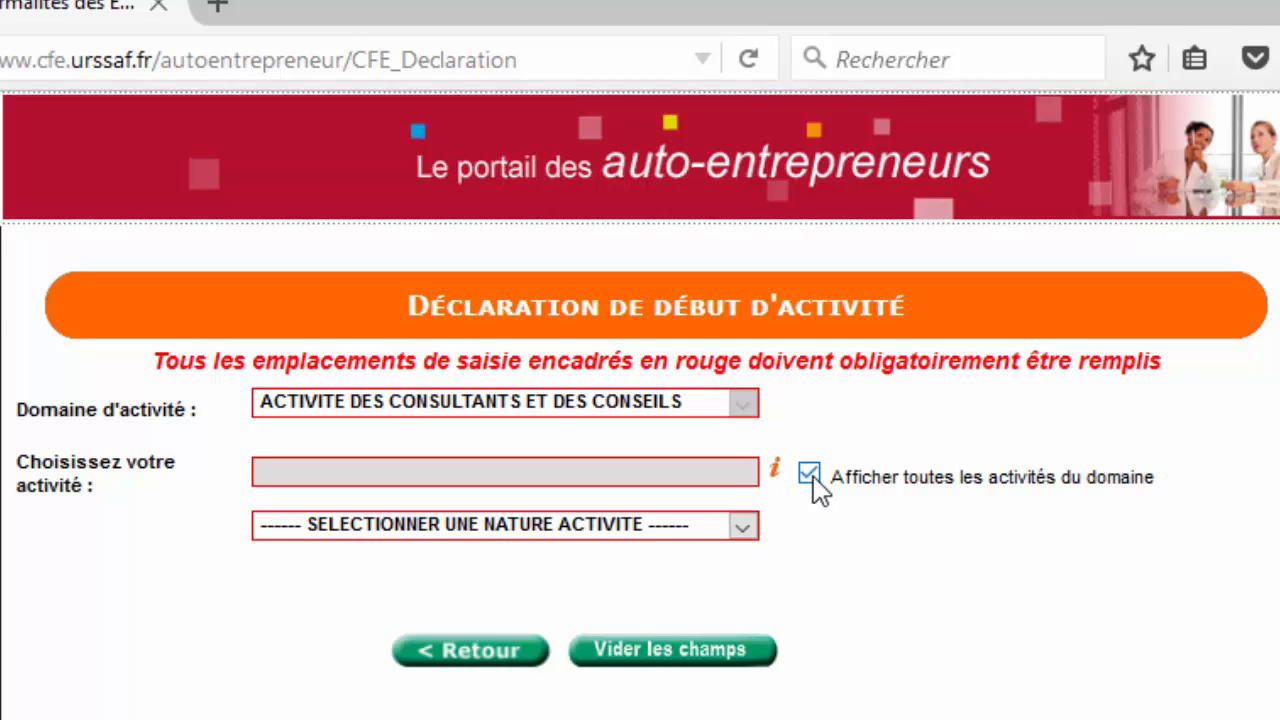
left_click(746, 527)
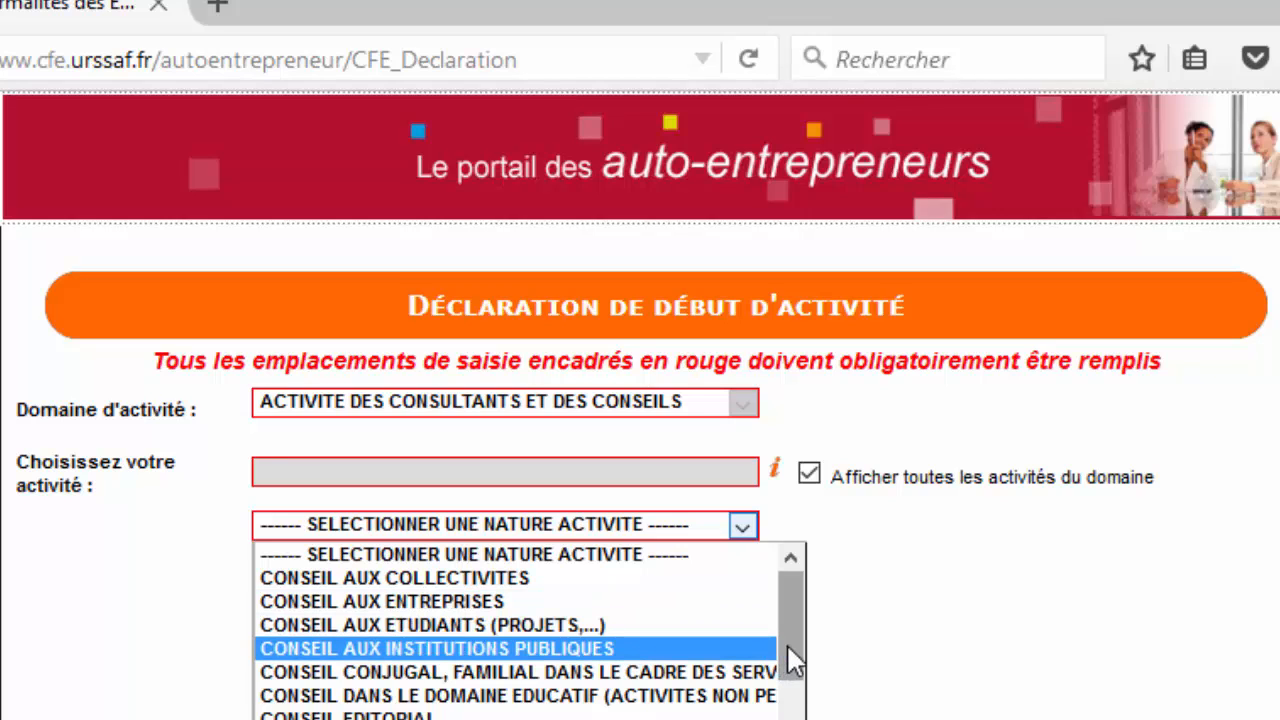
left_click(561, 600)
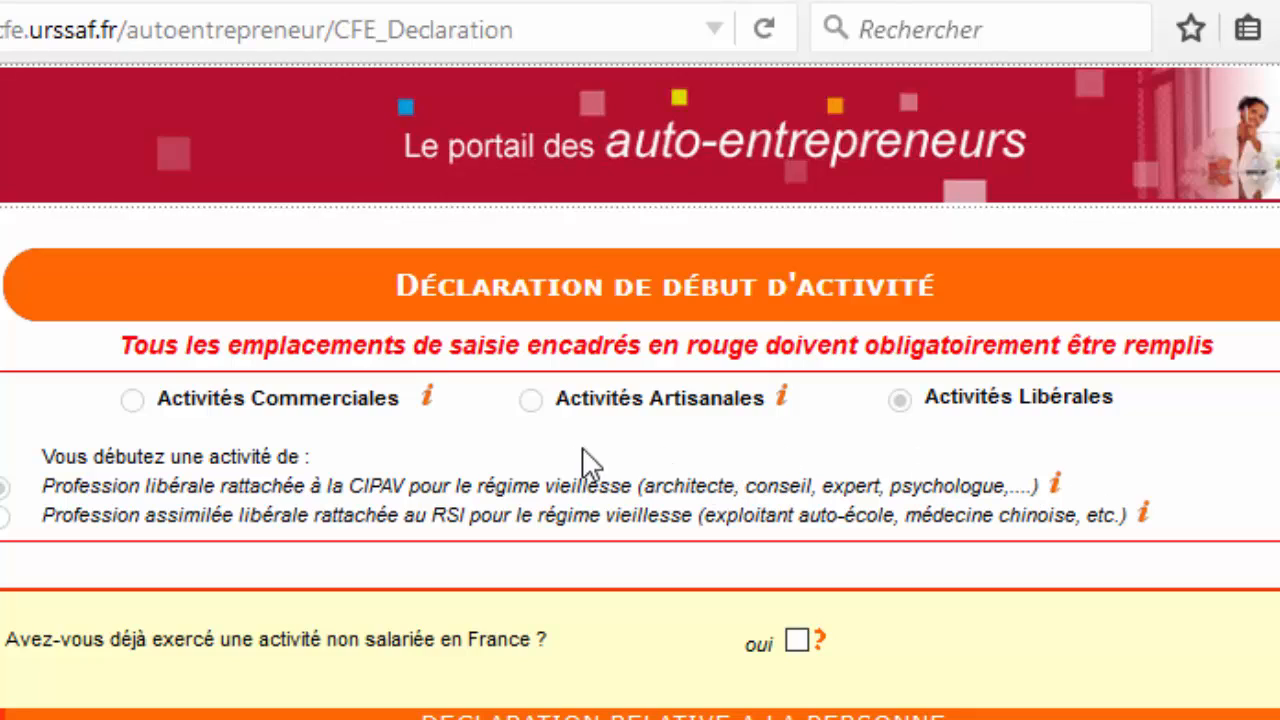
Mark the activity as Activités Libérales and move down to the personal declaration section.
left_click(899, 400)
scroll(1265, 470, "down", 3)
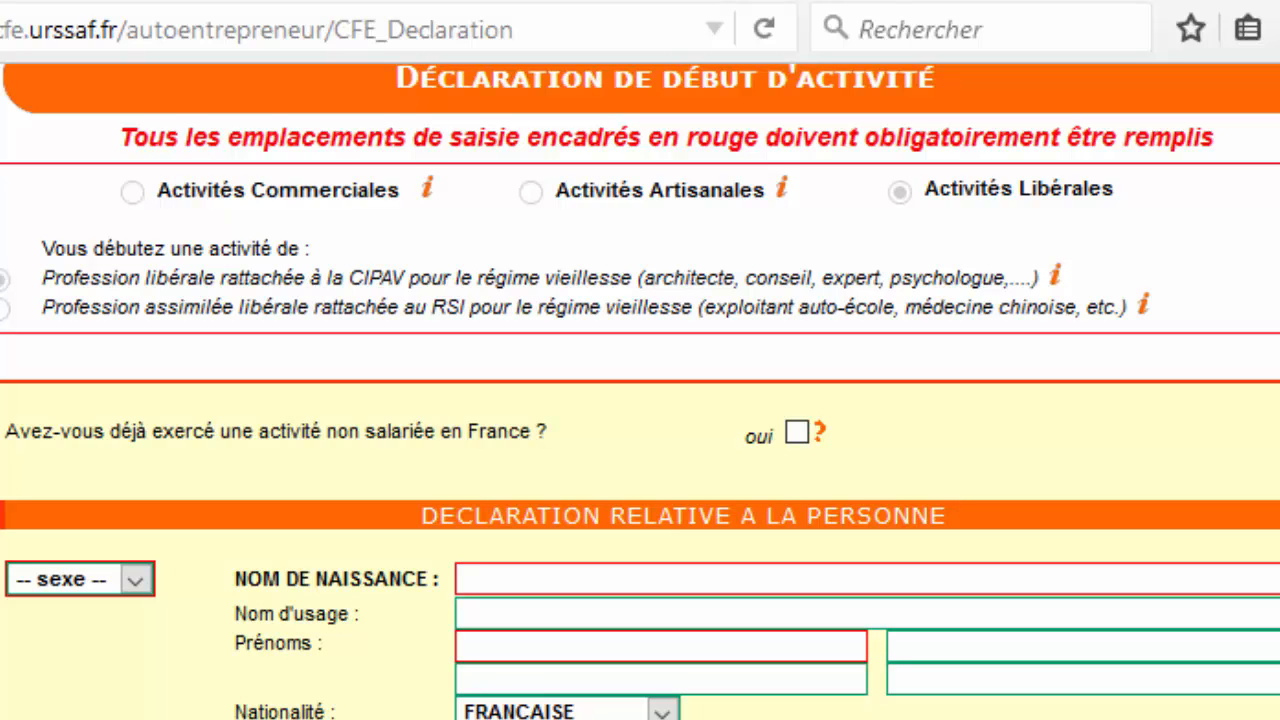
scroll(640, 400, "down", 3)
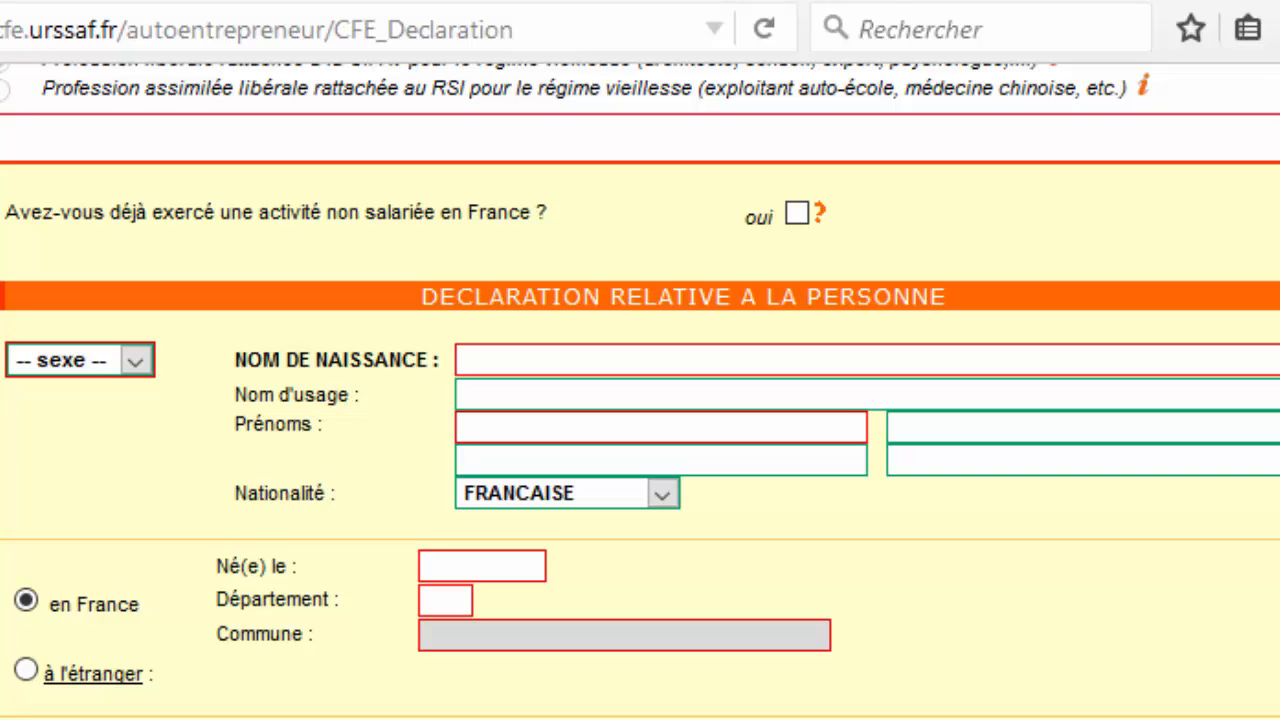
Set the sex to Masculin and enter the declarant's birth name and first name.
left_click(136, 360)
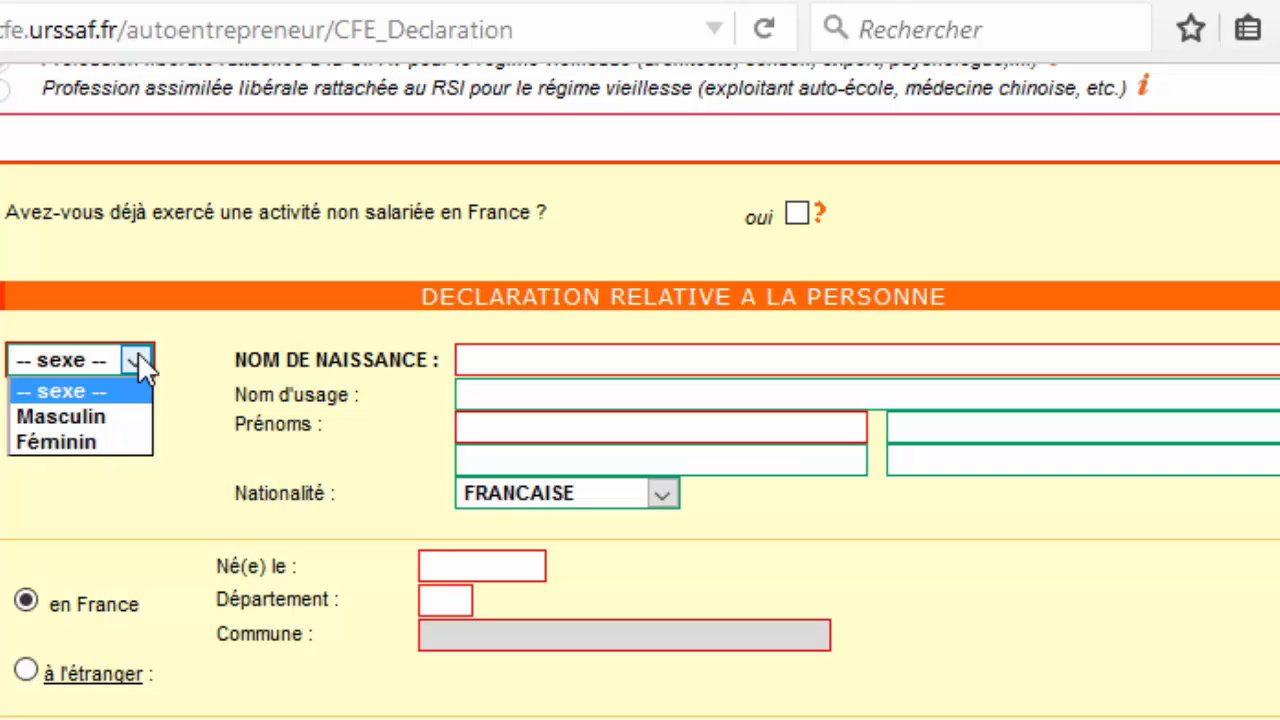
left_click(123, 414)
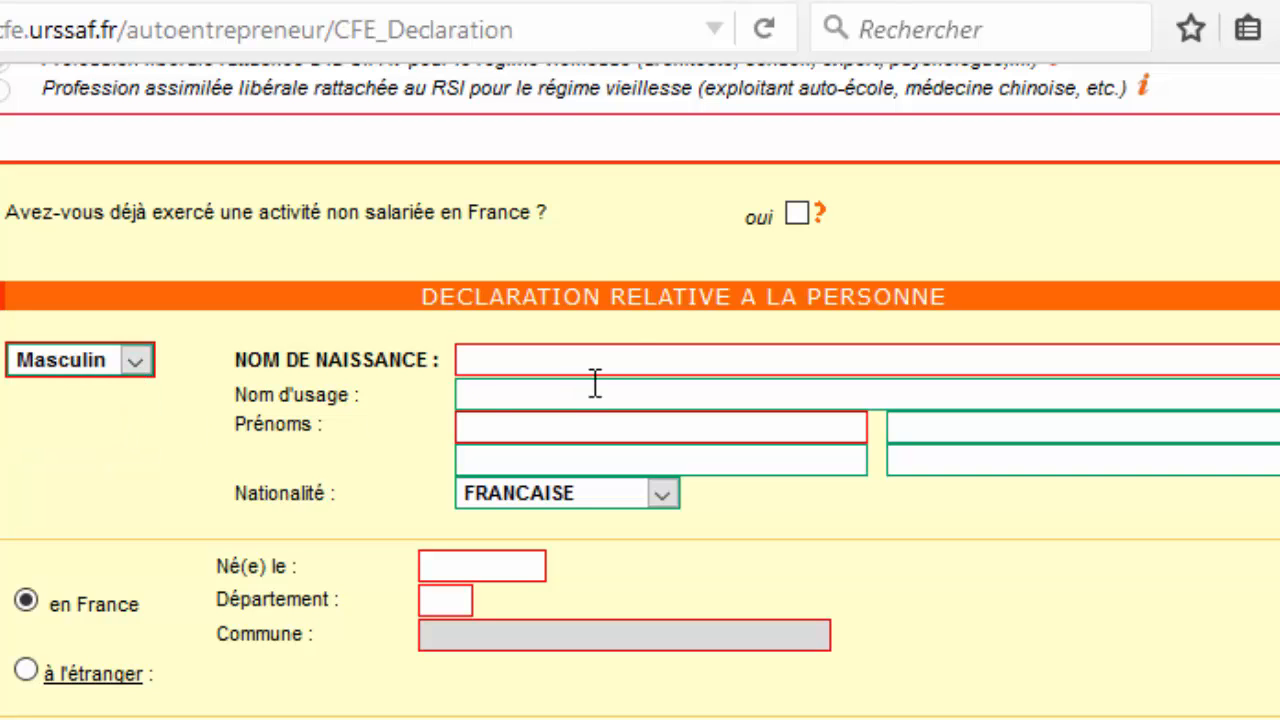
left_click(632, 356)
key("Tab")
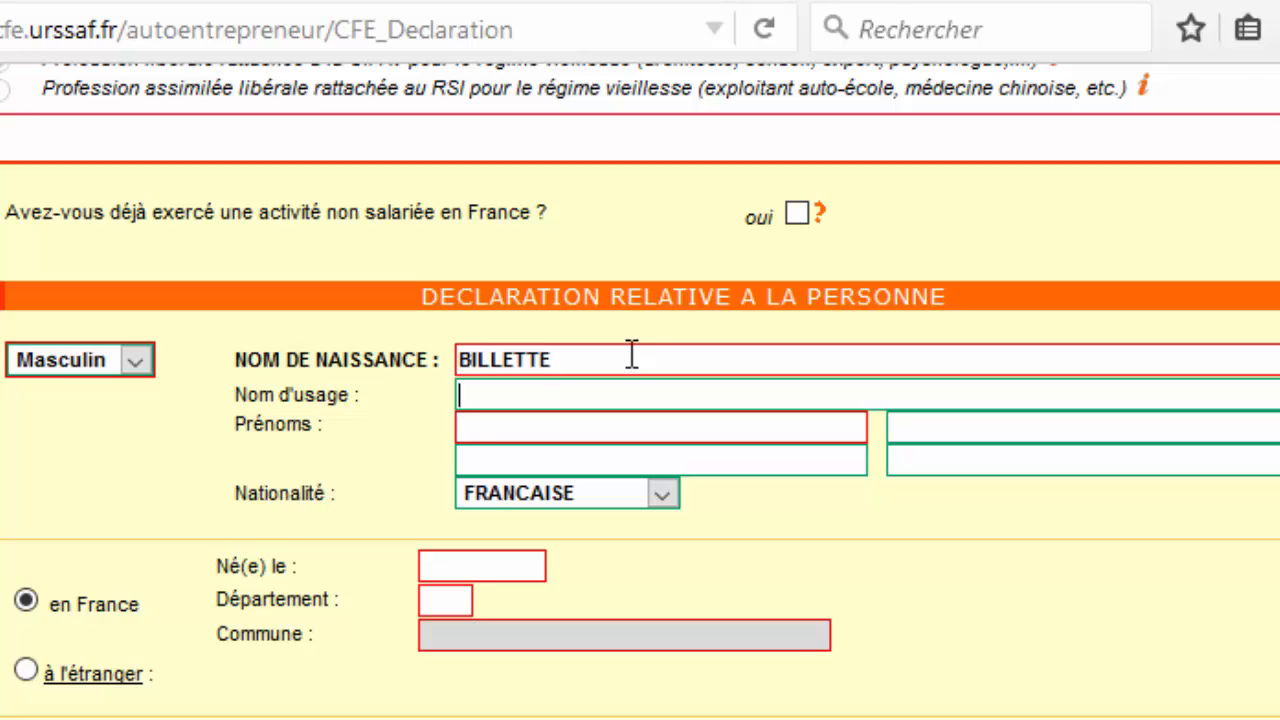
key("Tab")
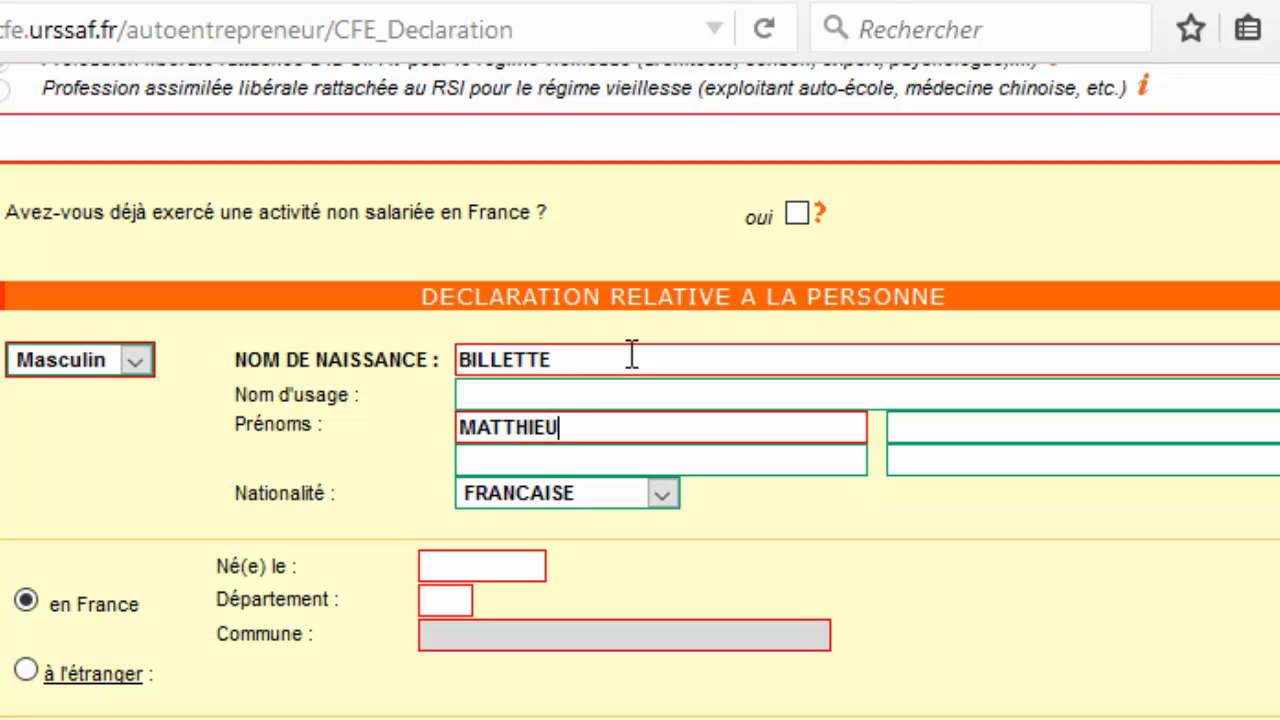
key("Tab")
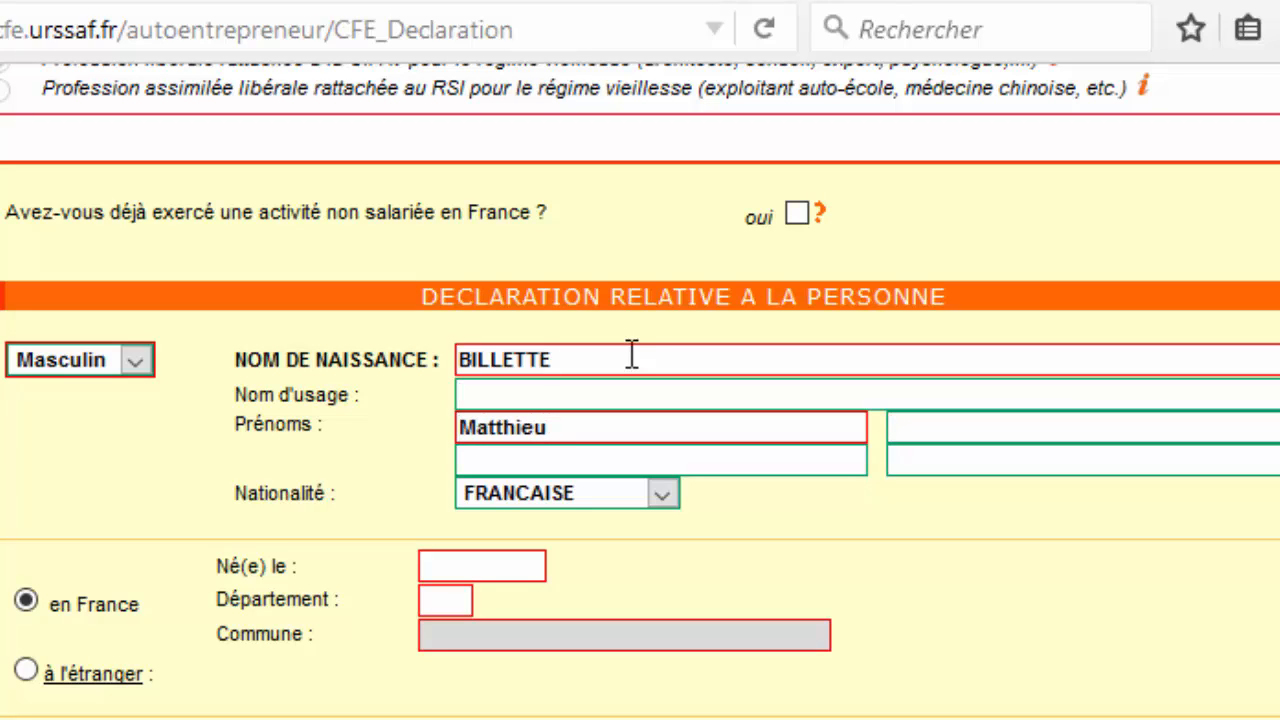
Enter the declarant's date of birth, birth département 76 and birth commune ROUEN.
left_click(488, 563)
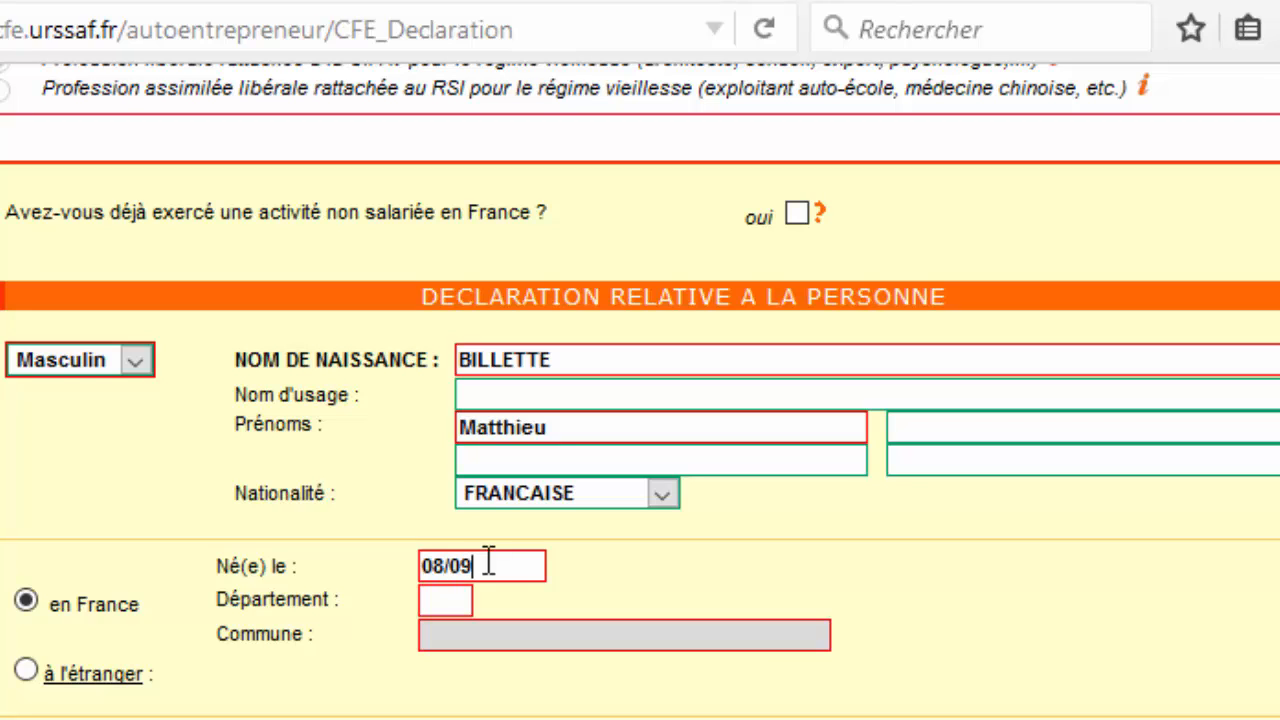
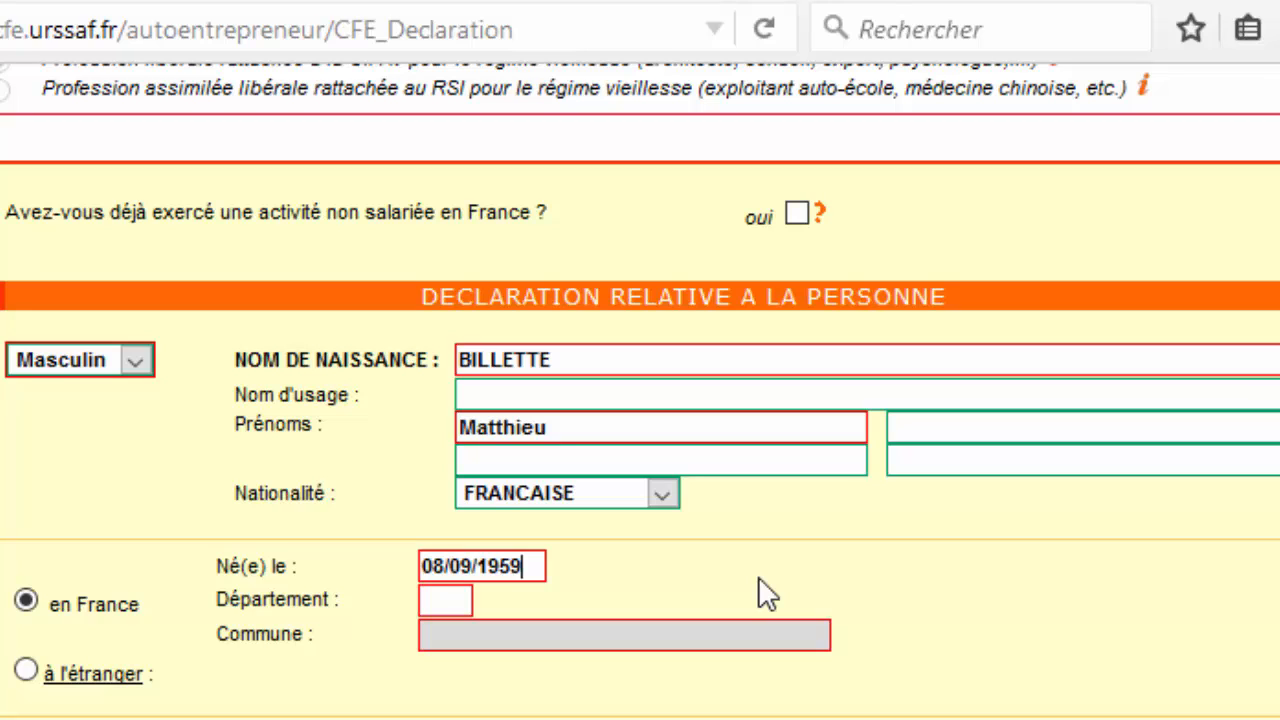
left_click(453, 605)
type("76")
left_click(659, 647)
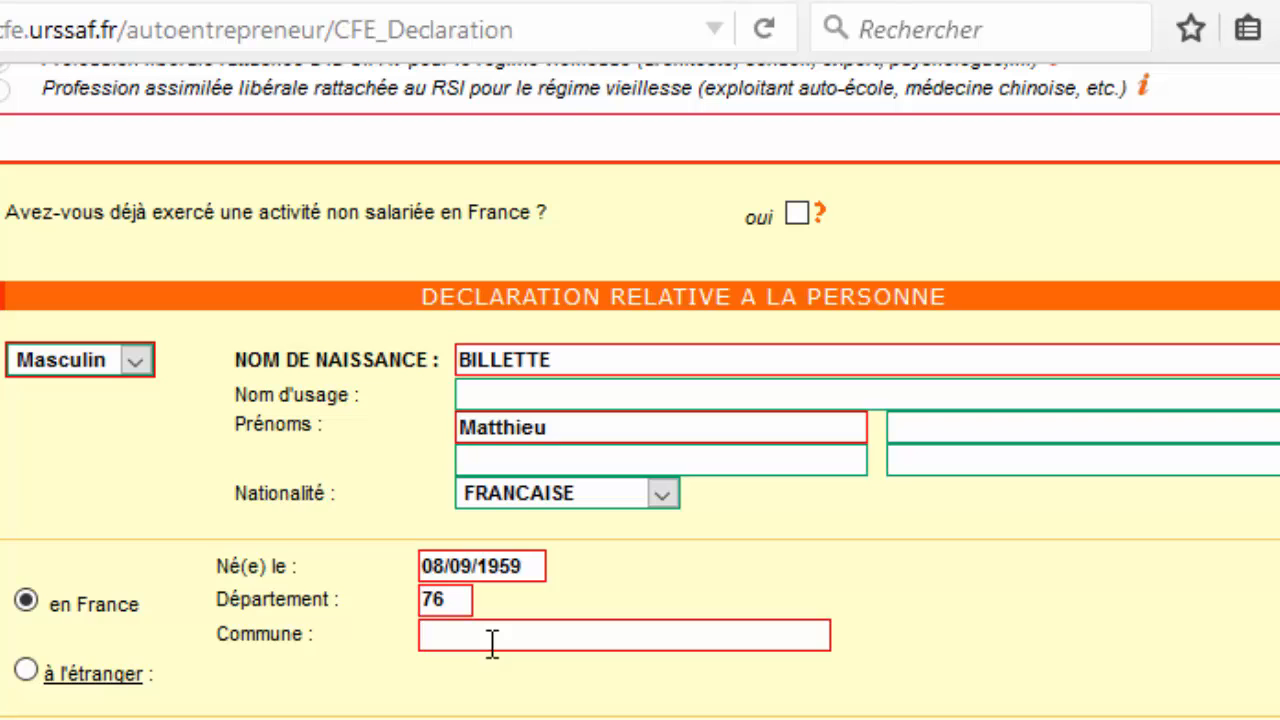
type("ROUEN")
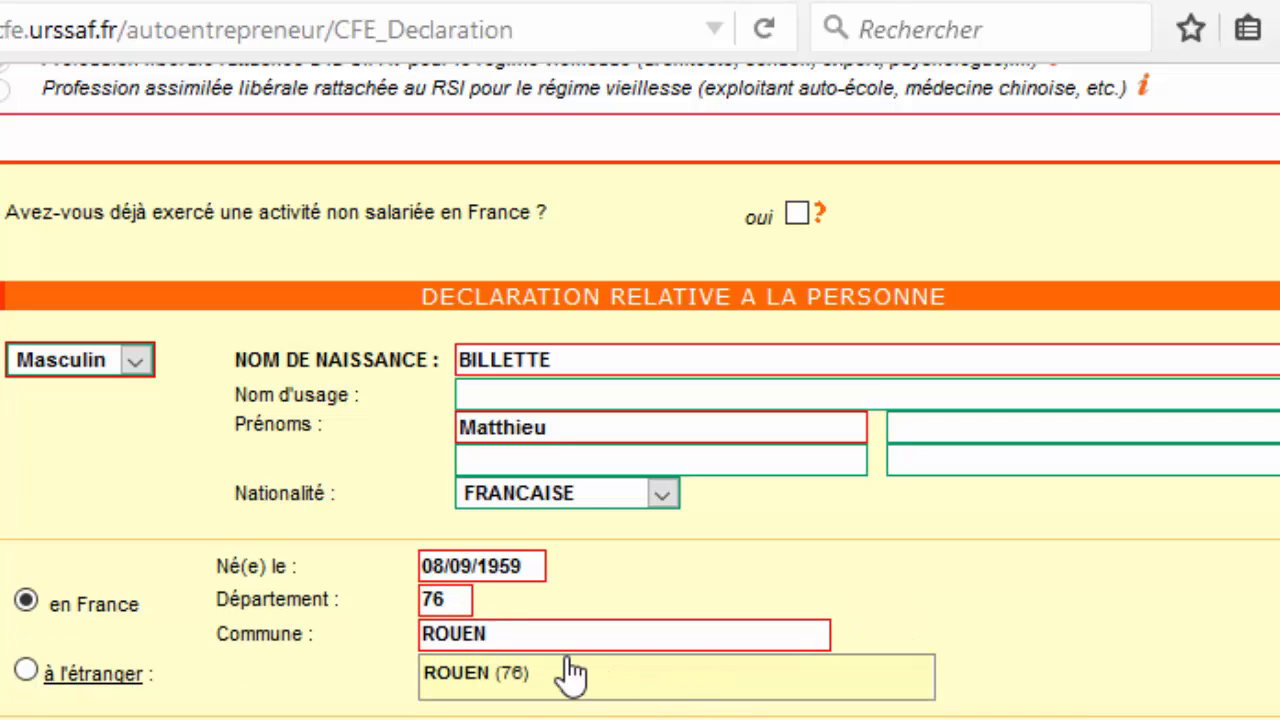
Confirm ROUEN as birth commune, enter the home street number and choose street type Rue.
left_click(510, 680)
scroll(977, 622, "down", 4)
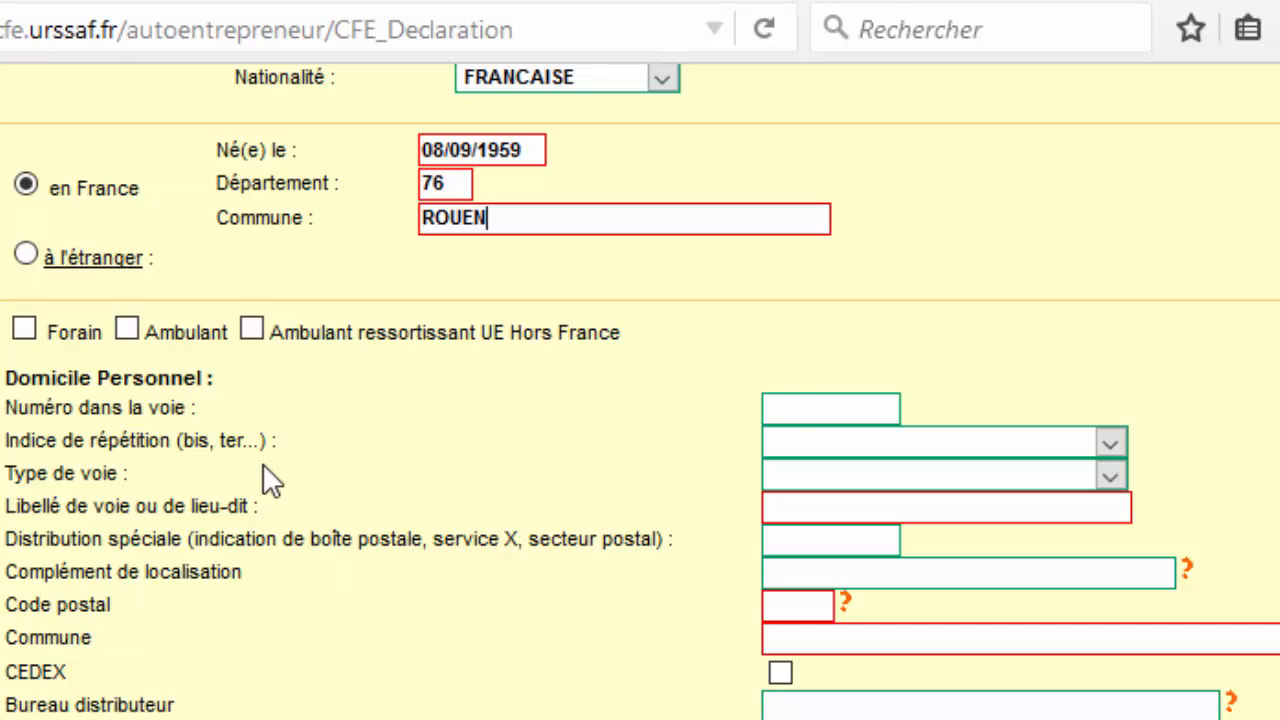
left_click(800, 408)
type("7")
left_click(857, 441)
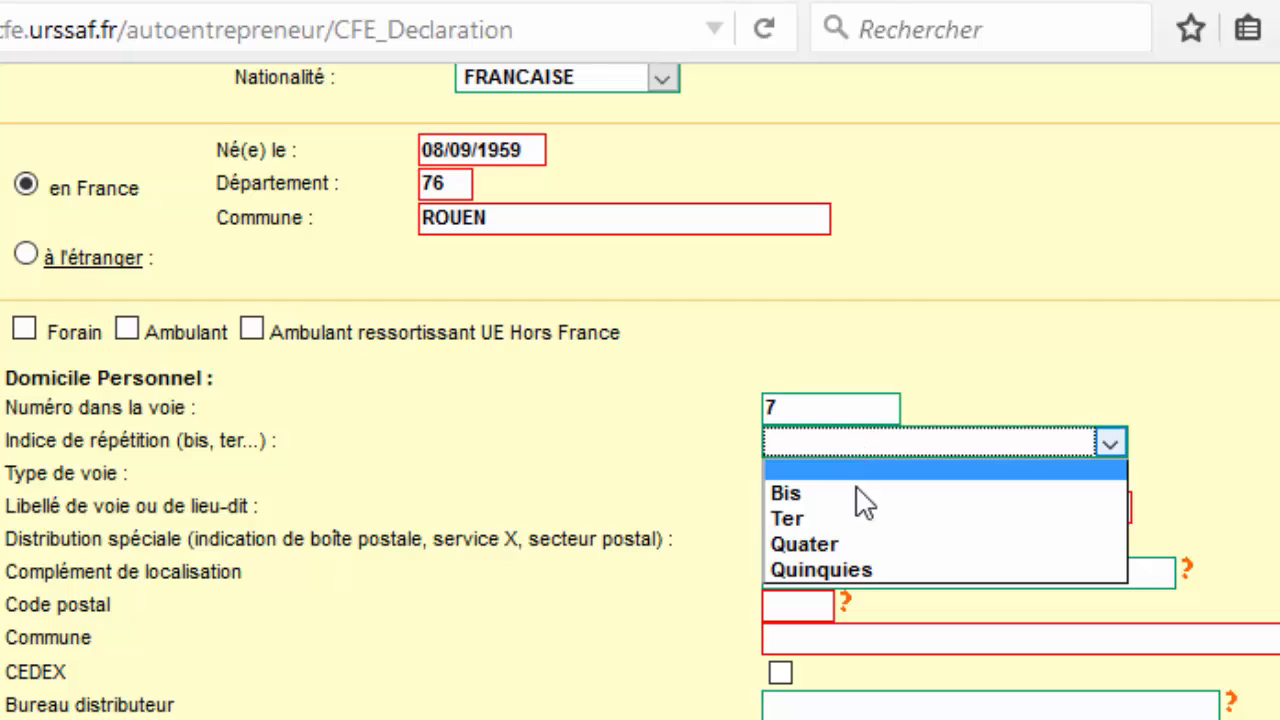
left_click(1028, 390)
left_click(1116, 476)
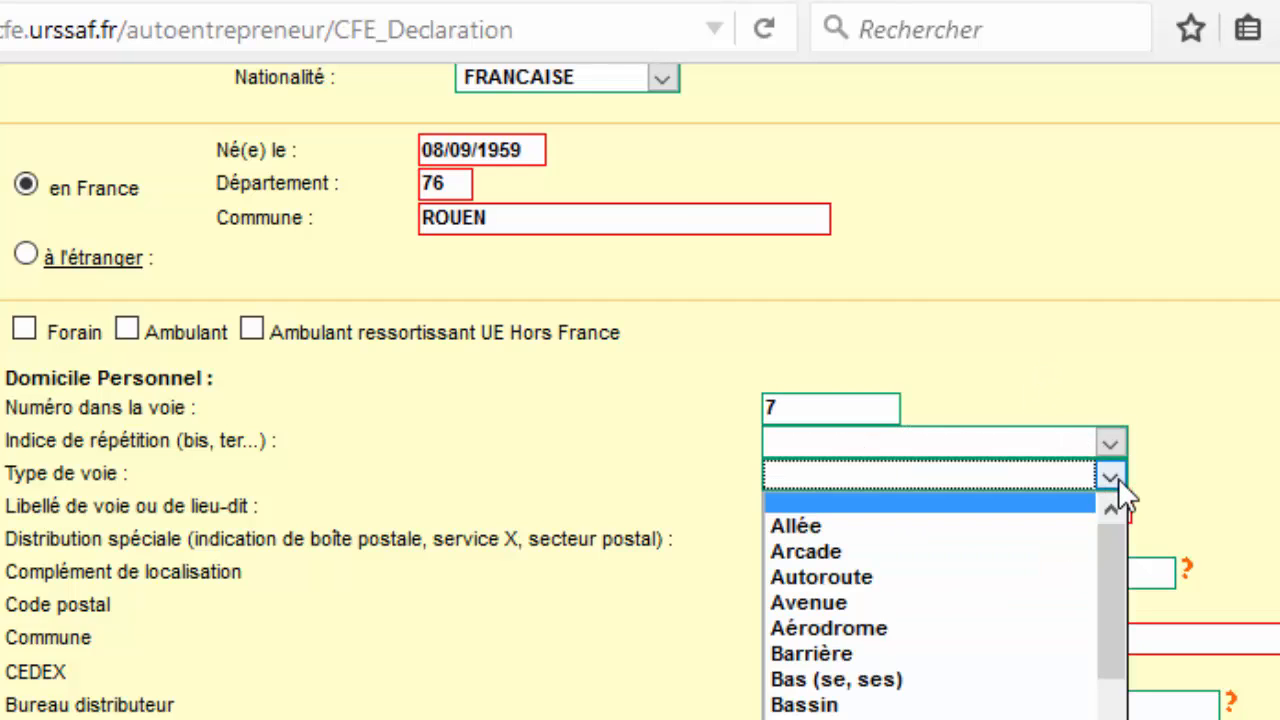
scroll(1000, 690, "down", 6)
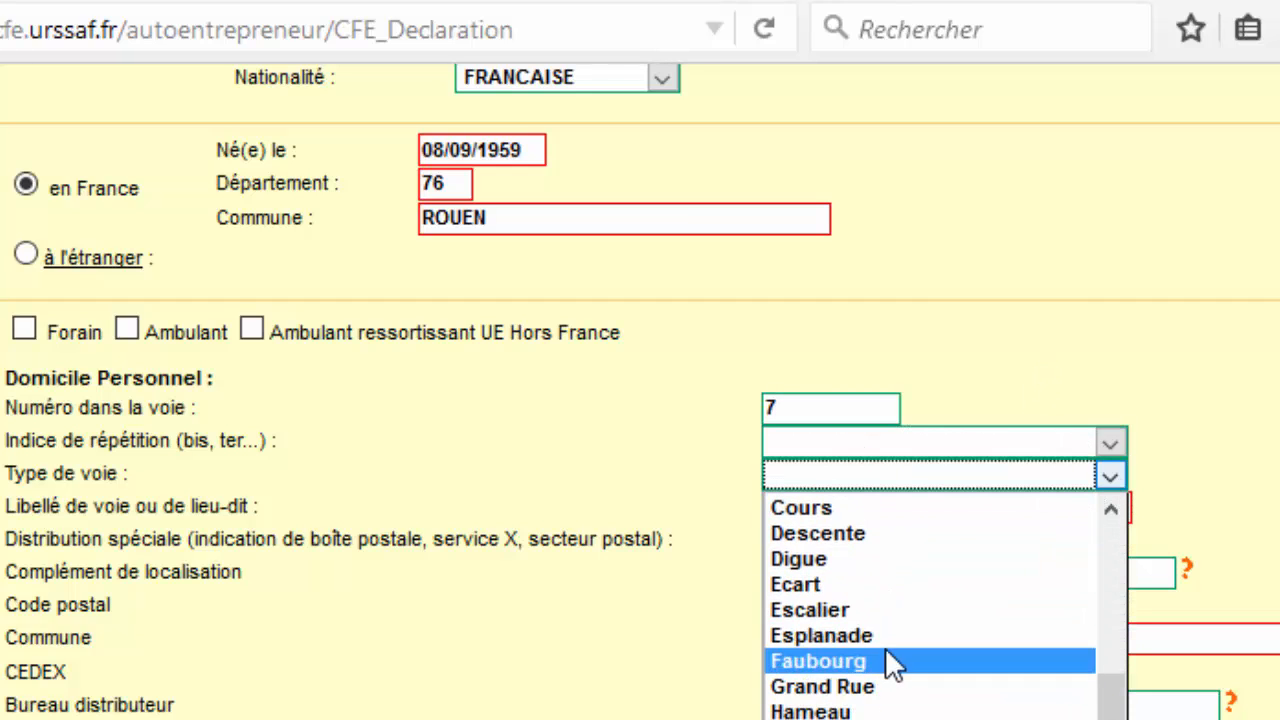
scroll(888, 660, "down", 7)
left_click(810, 719)
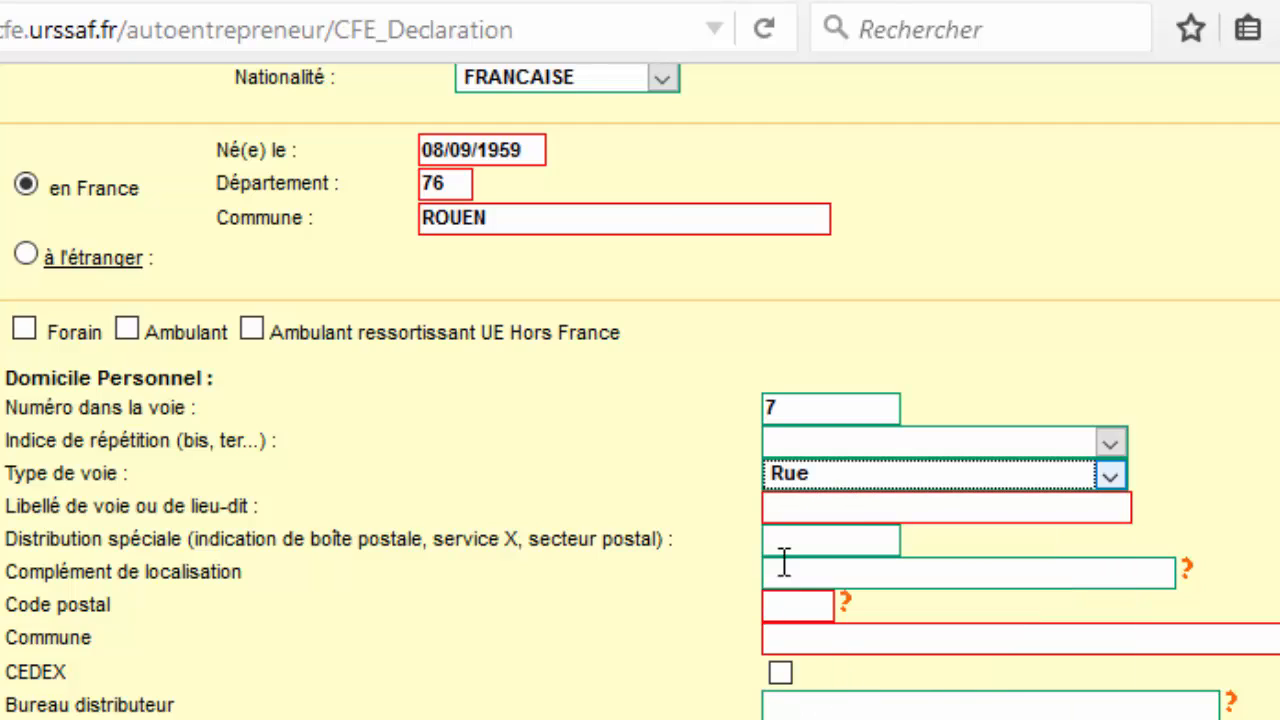
Enter the home street name and postal code, then select the matching commune.
left_click(848, 510)
type("D")
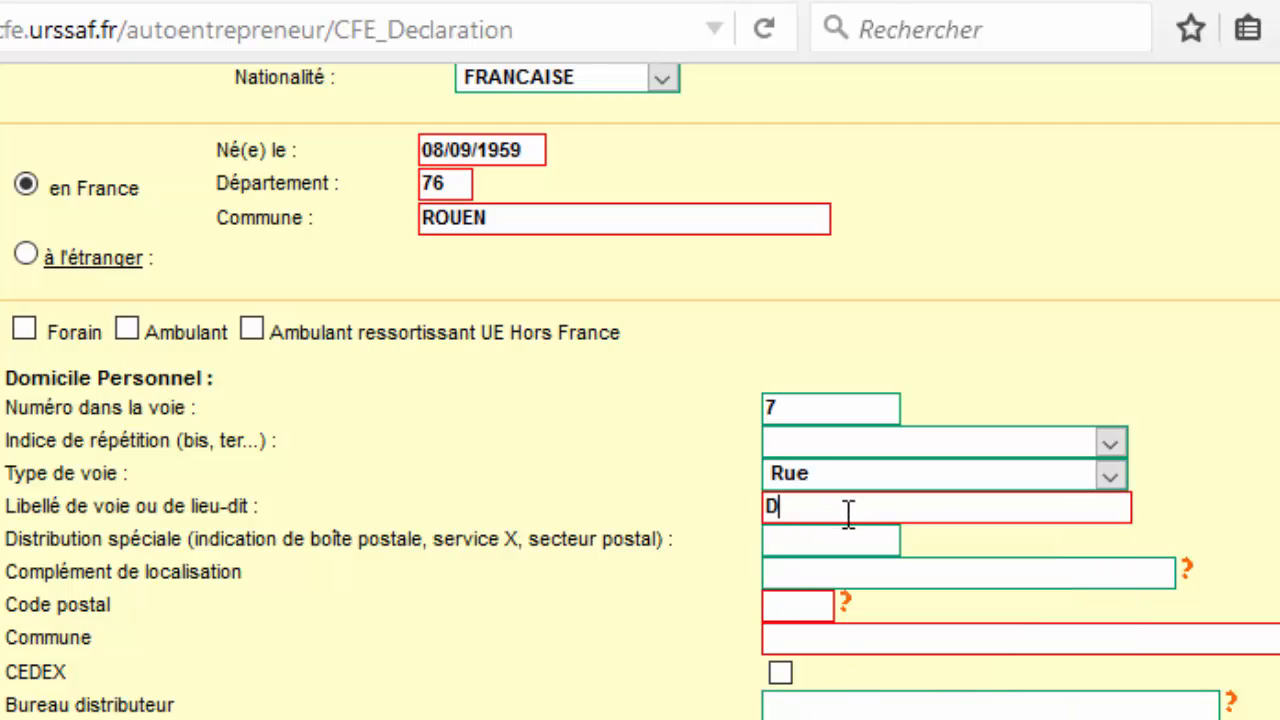
type("4")
key("BackSpace")
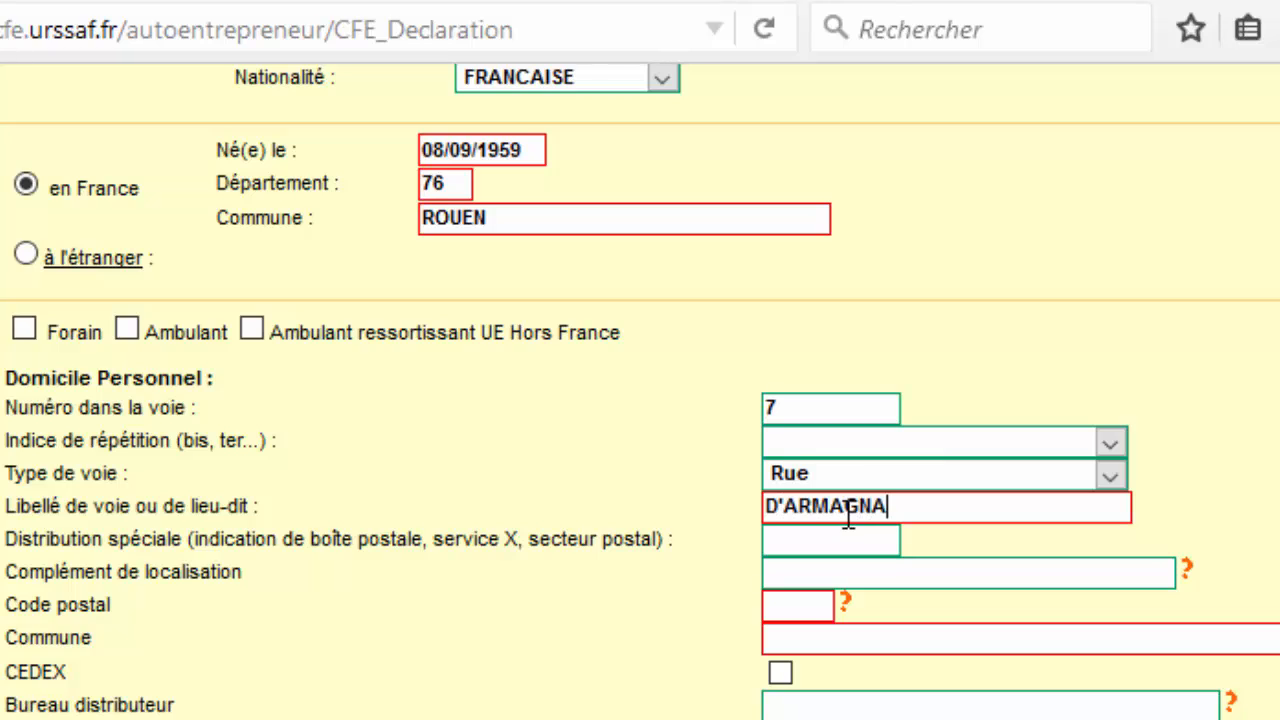
left_click(806, 610)
type("15300")
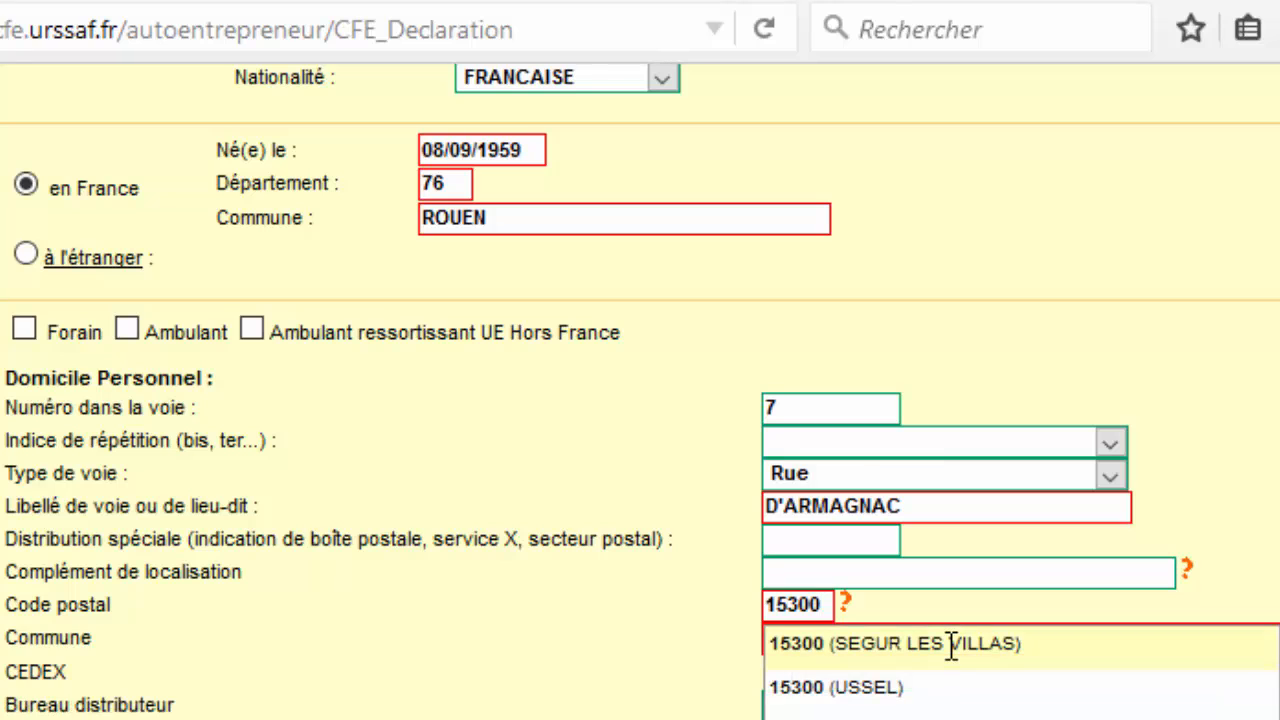
left_click(880, 718)
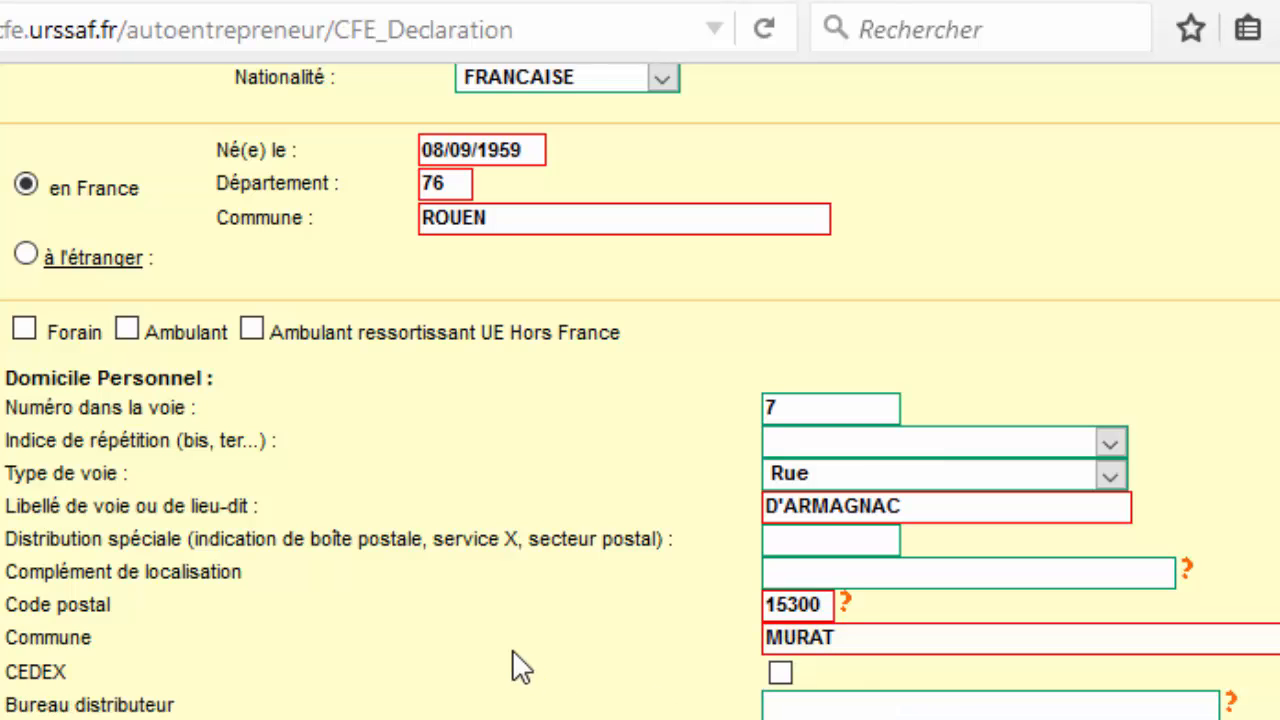
Enter 1/1/2015 as the Date de début d'activité.
scroll(663, 690, "down", 6)
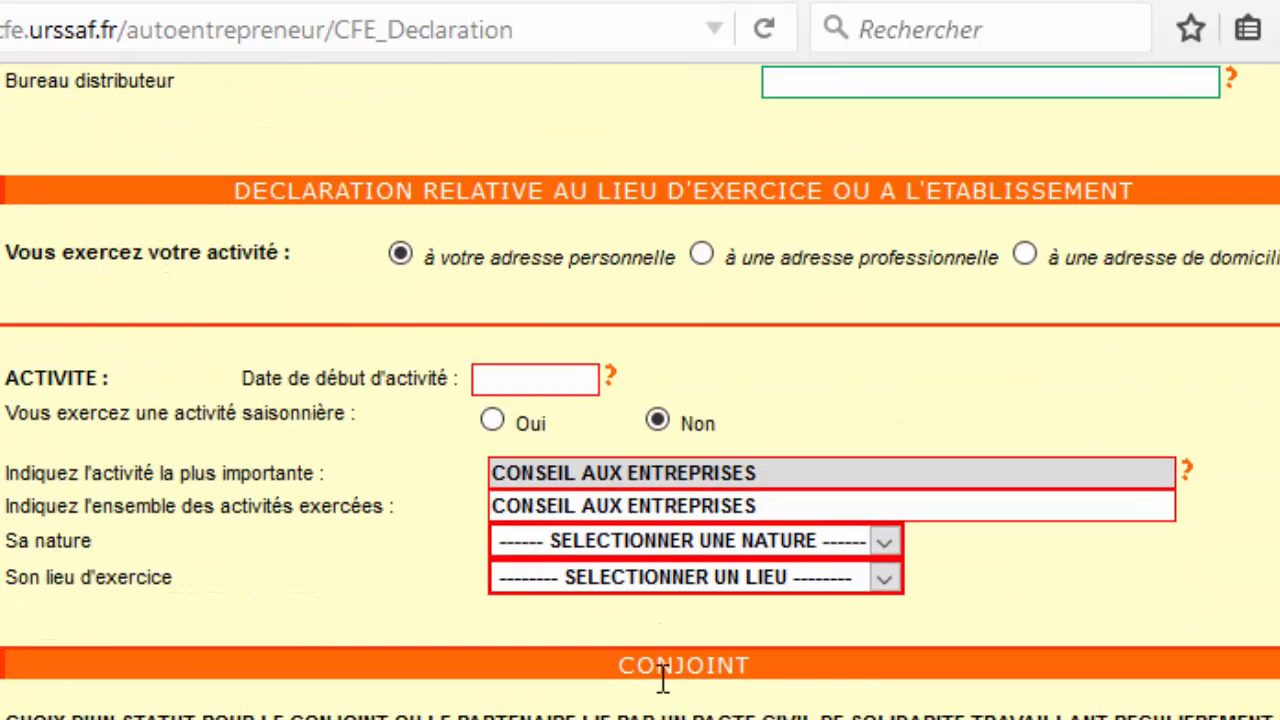
scroll(663, 680, "up", 5)
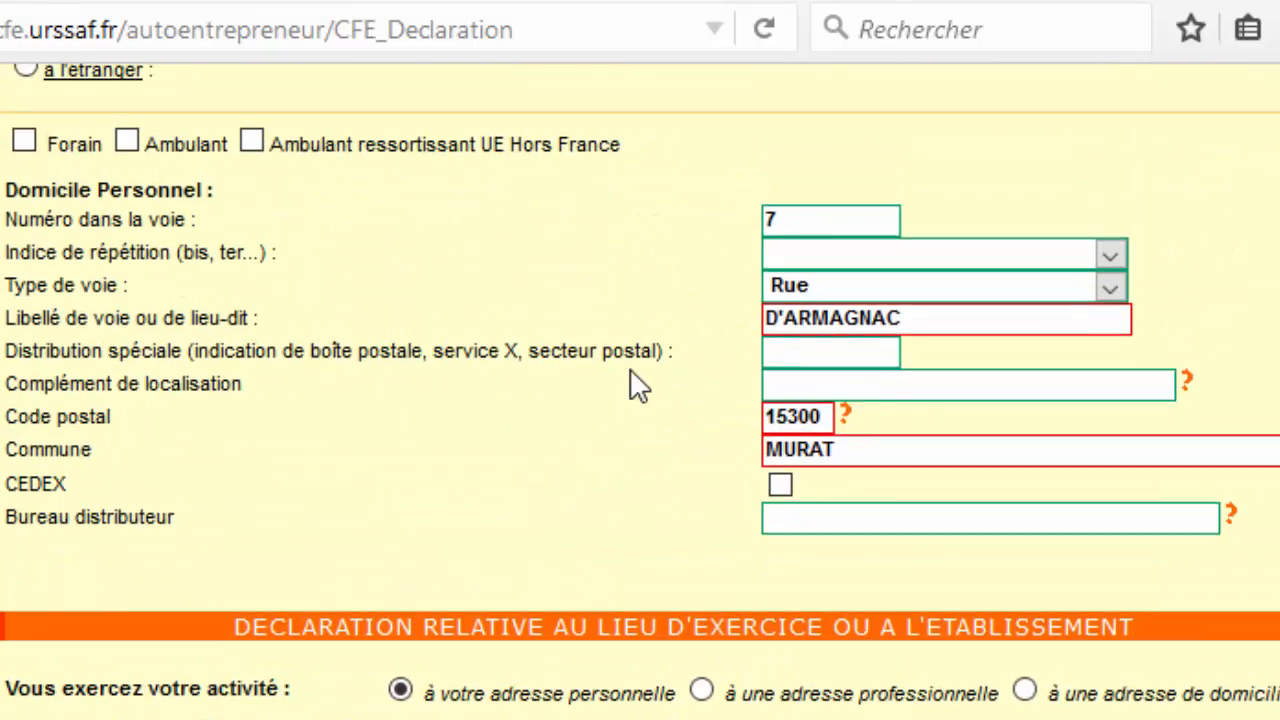
scroll(638, 385, "up", 4)
scroll(638, 385, "down", 6)
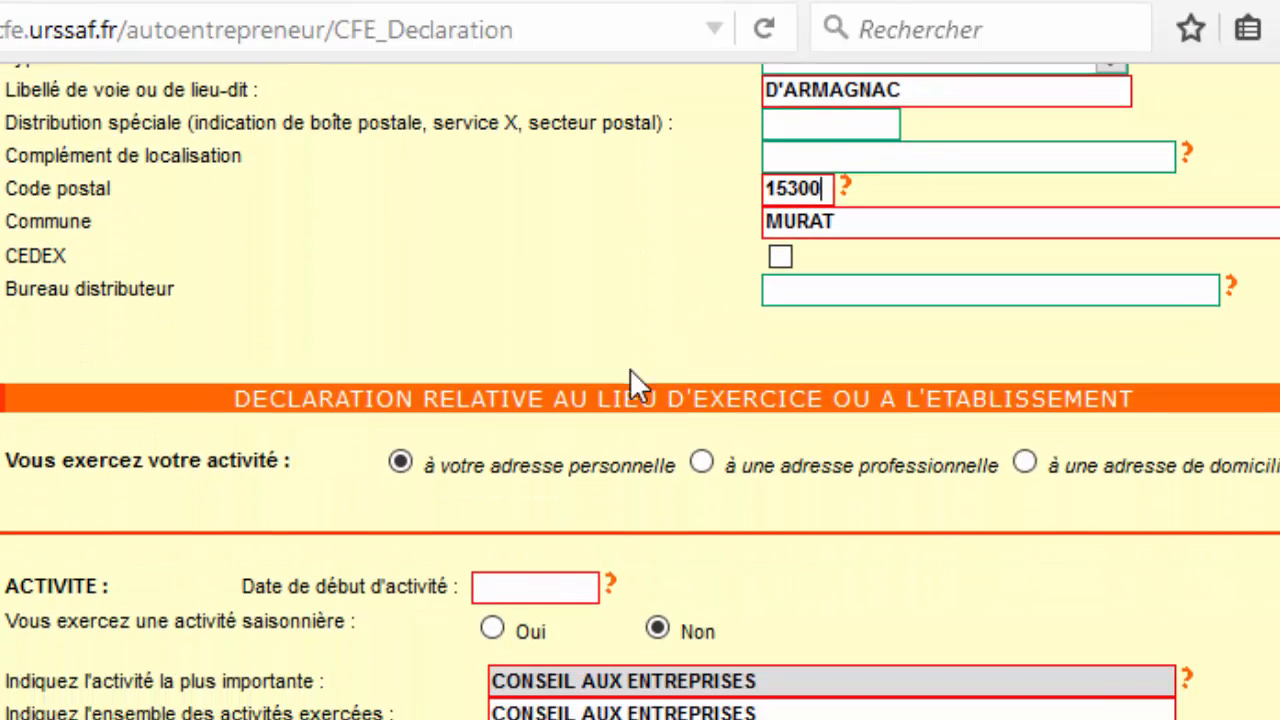
scroll(630, 368, "down", 3)
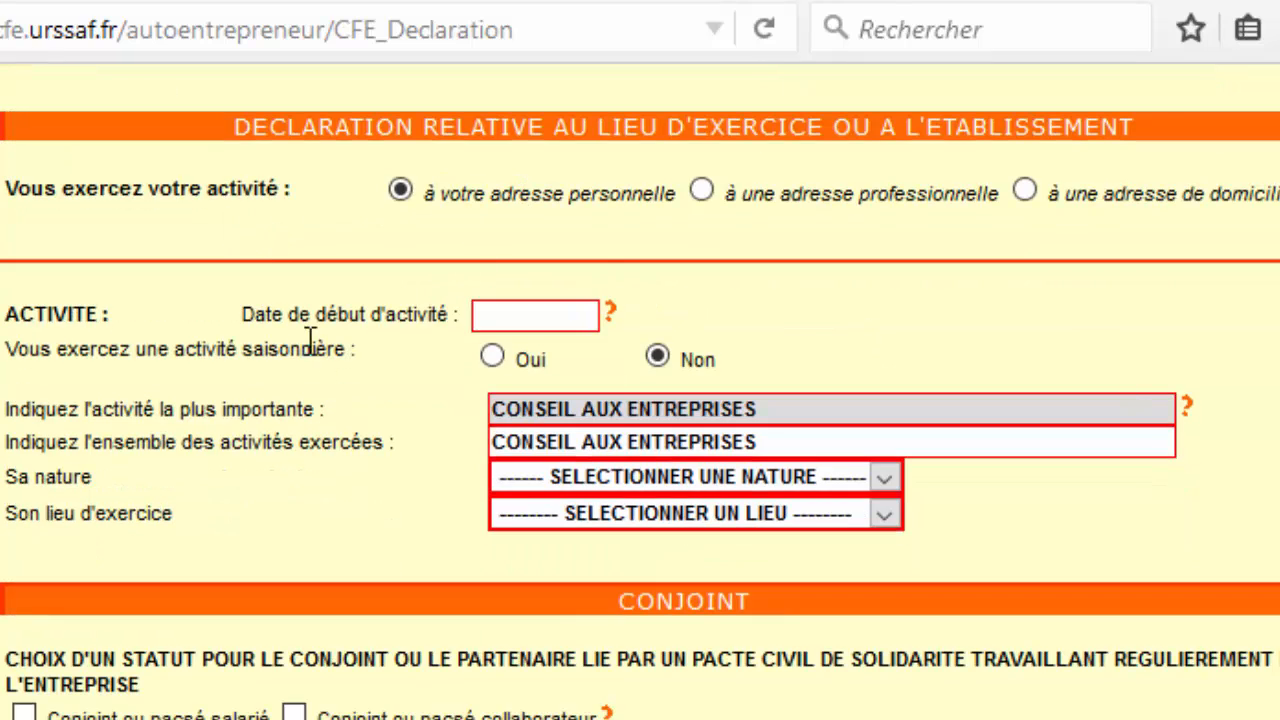
left_click(550, 326)
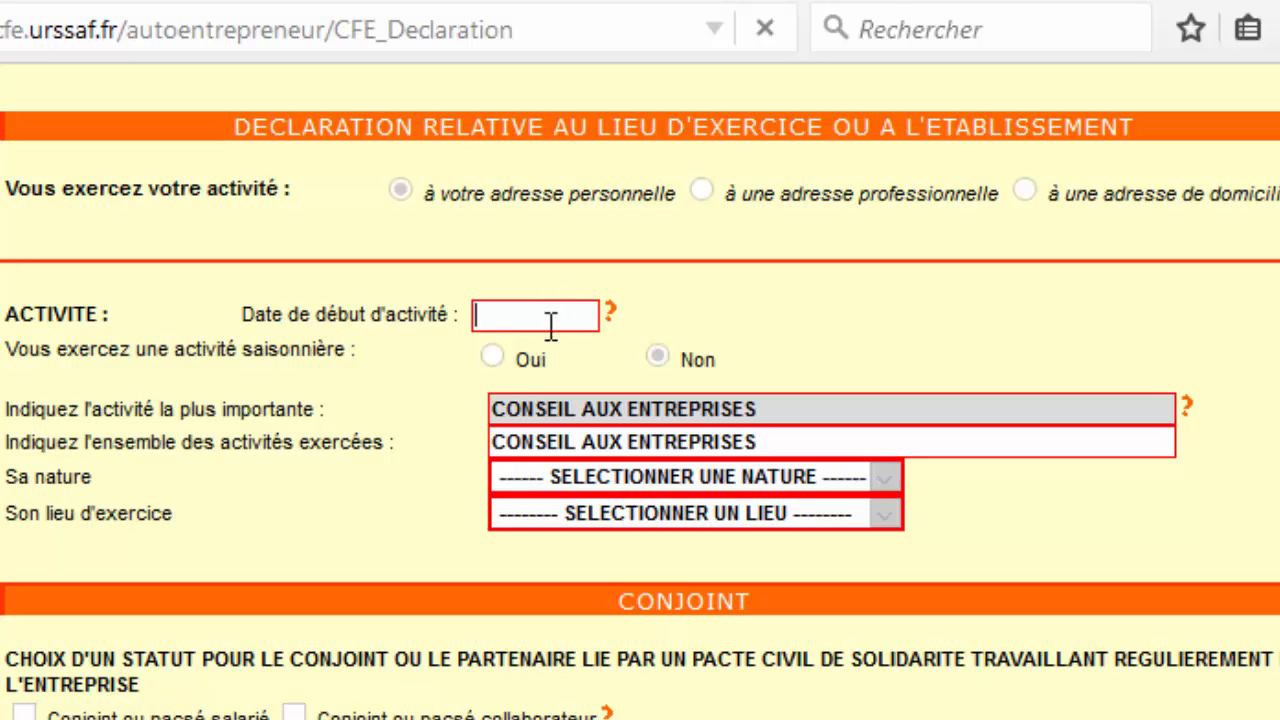
mouse_move(610, 322)
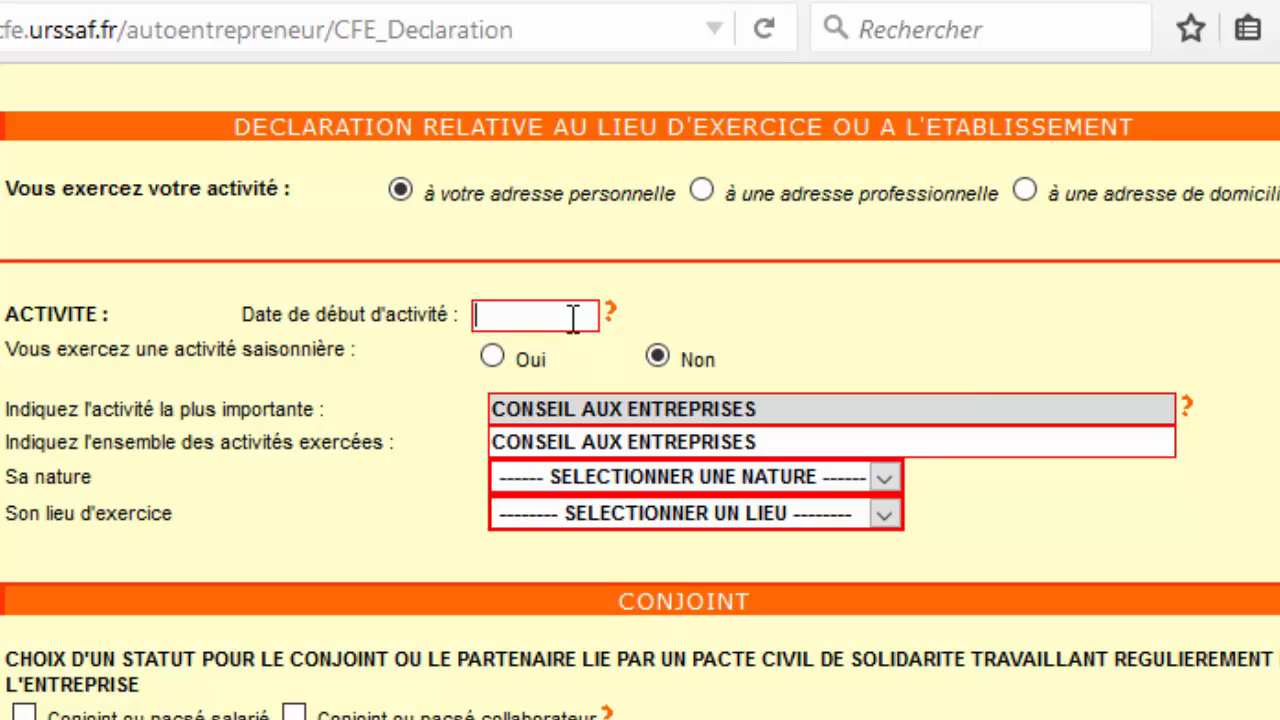
type("1/1/2015")
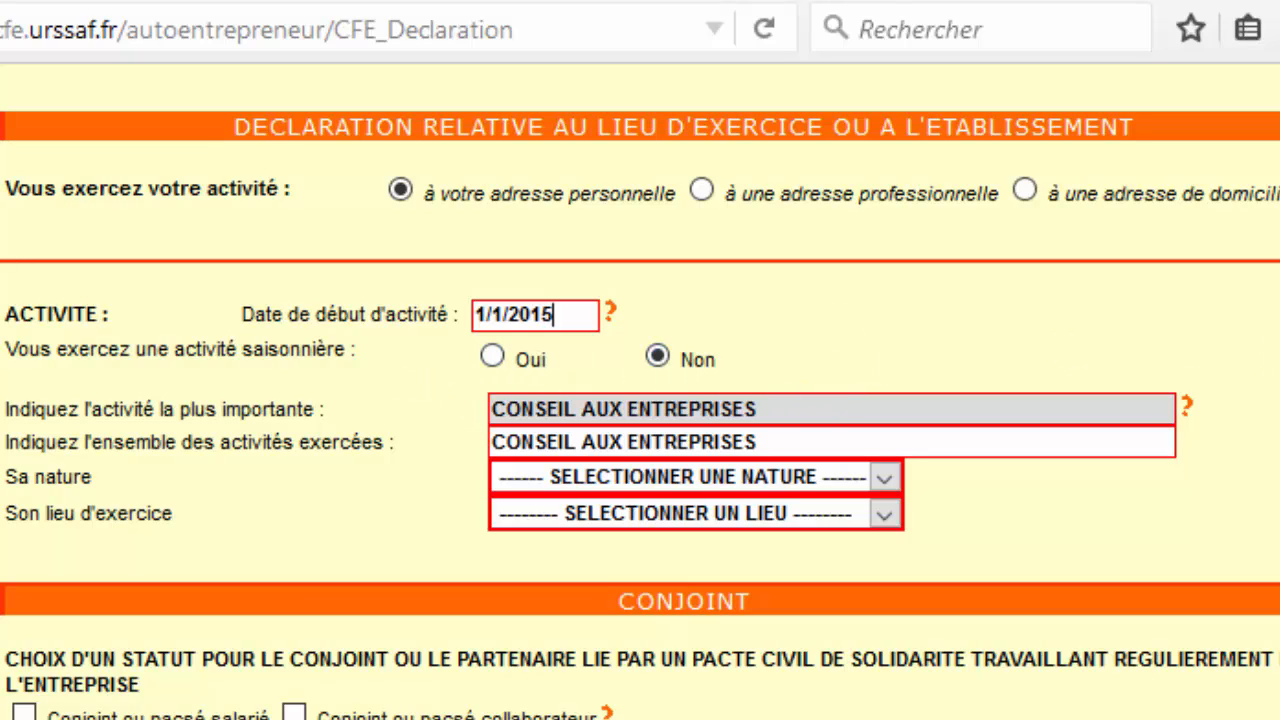
scroll(1120, 267, "down", 3)
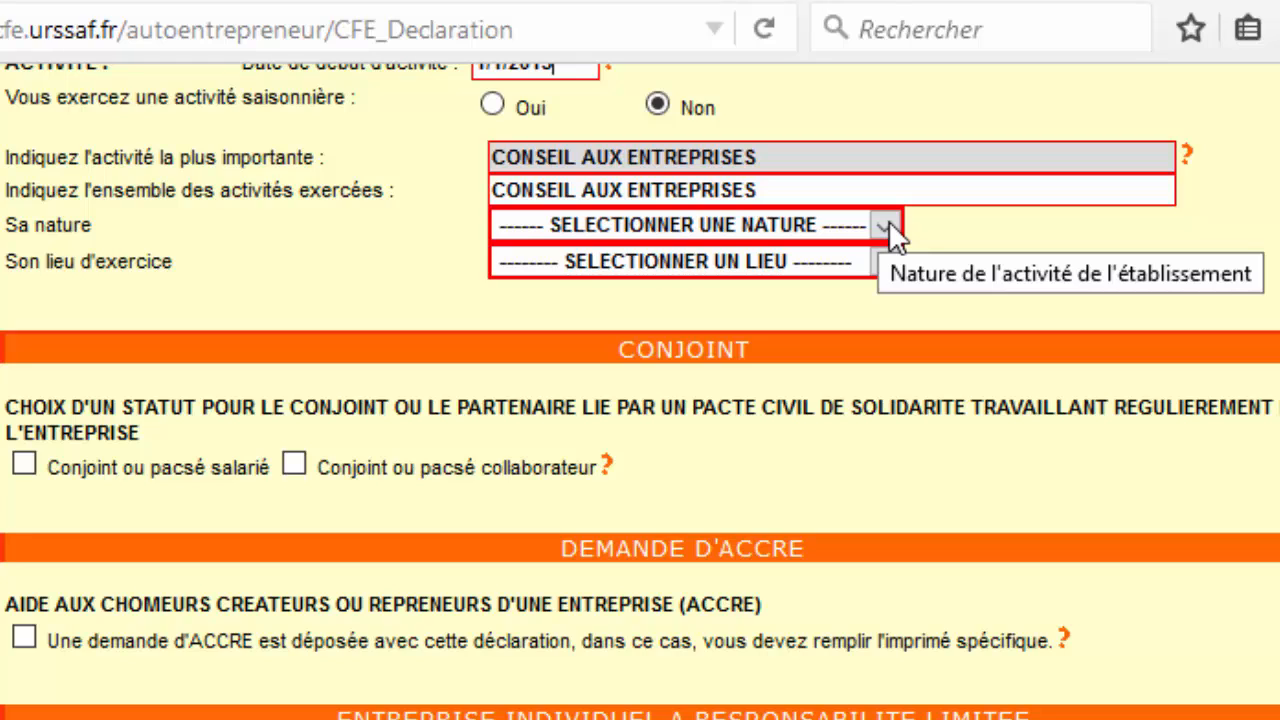
Accept the over-180-days warning and correct the start date to 01/11/2015.
left_click(890, 229)
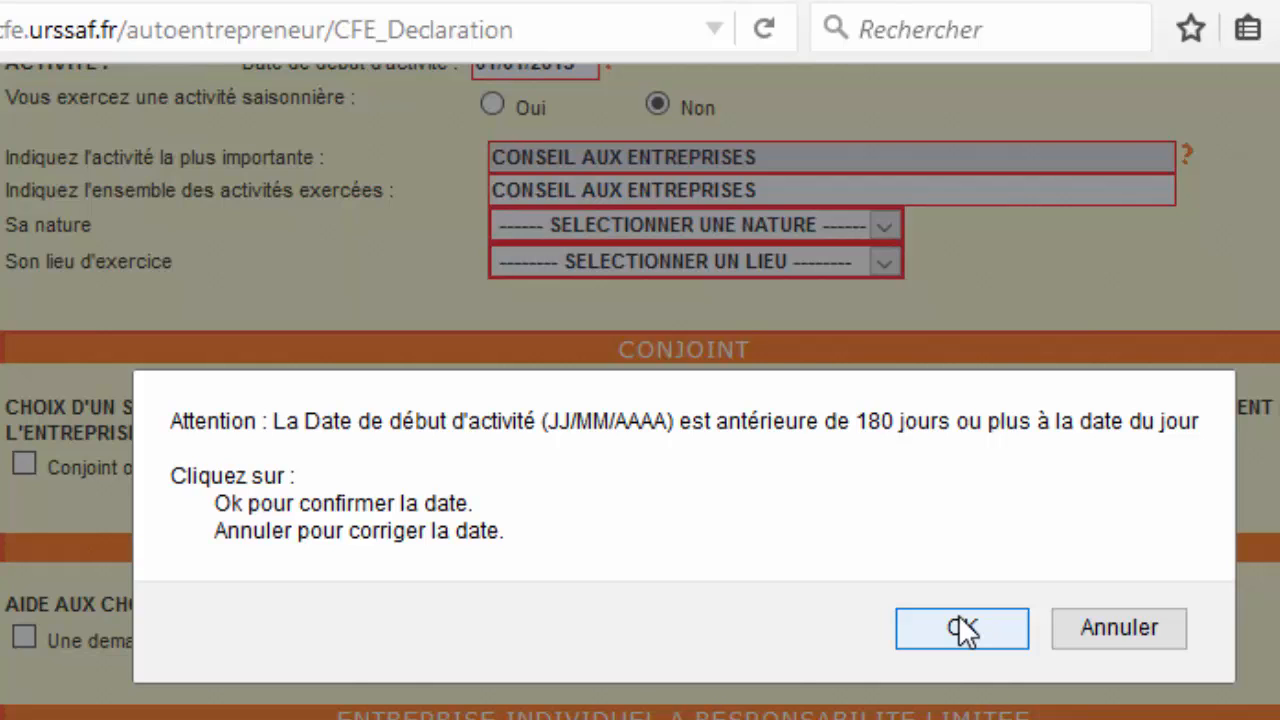
left_click(963, 628)
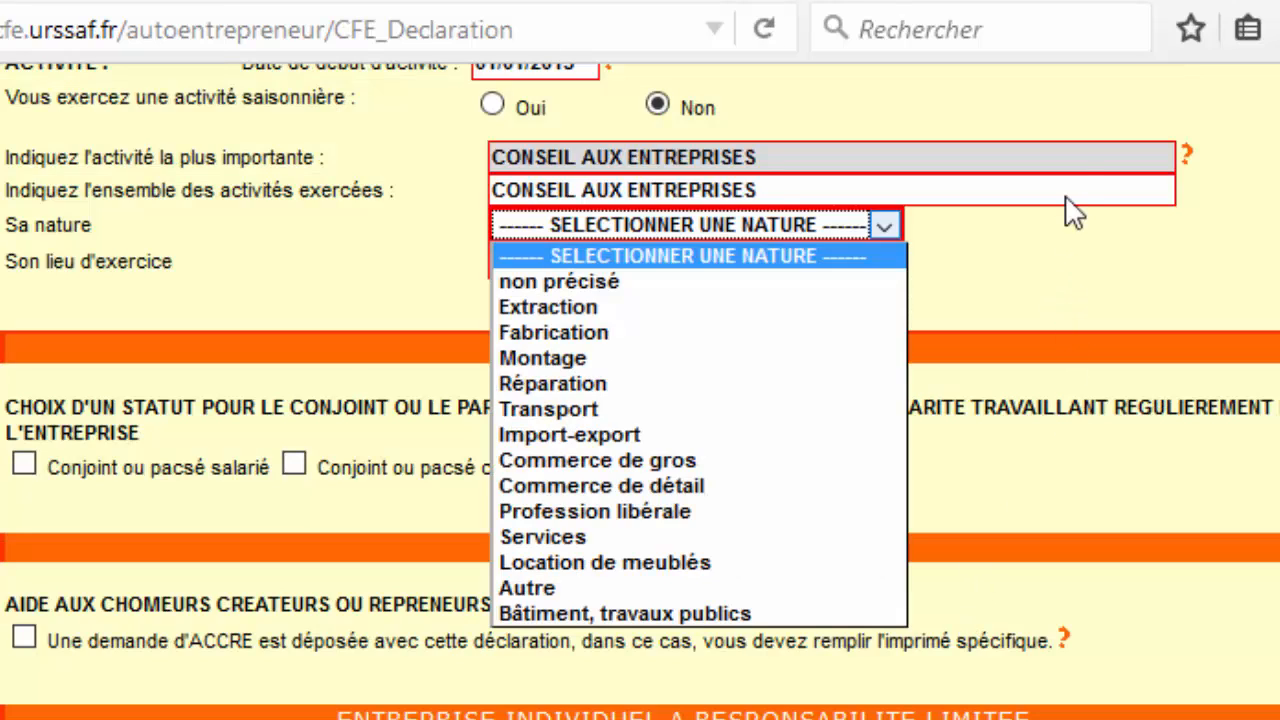
scroll(1066, 206, "up", 3)
scroll(1076, 186, "up", 5)
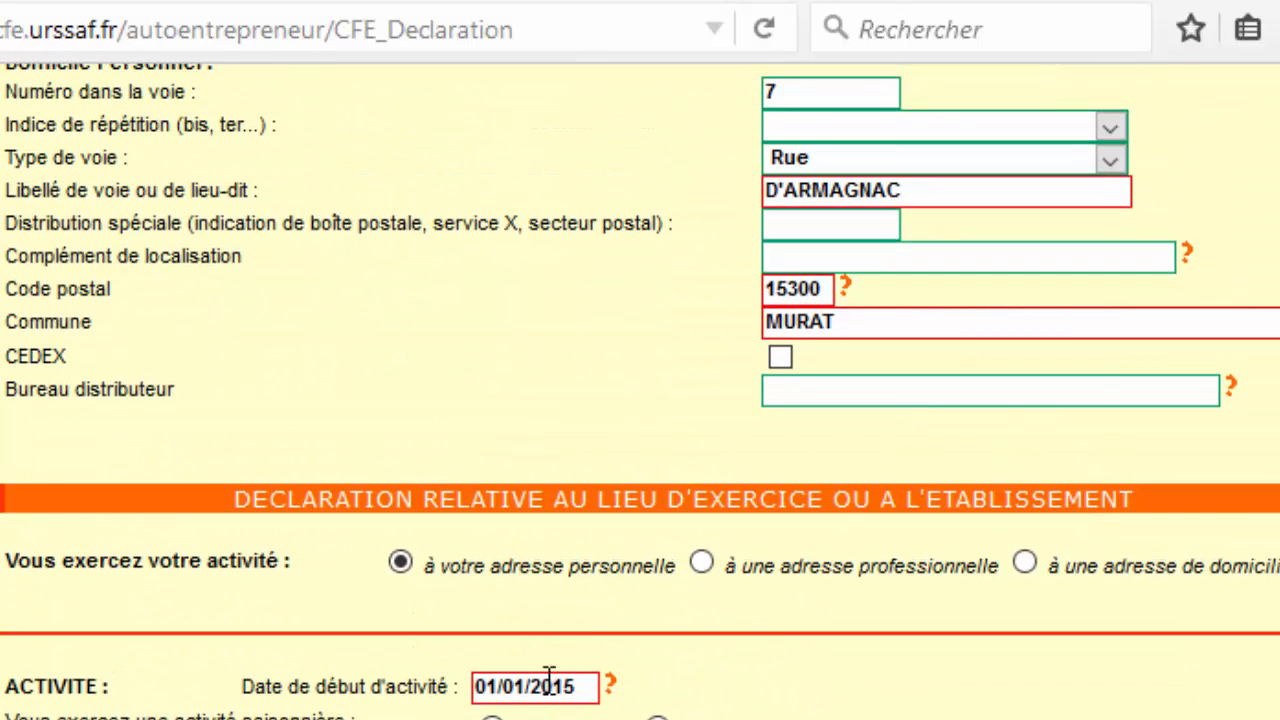
left_click(516, 686)
key("BackSpace")
type("1")
scroll(640, 391, "down", 3)
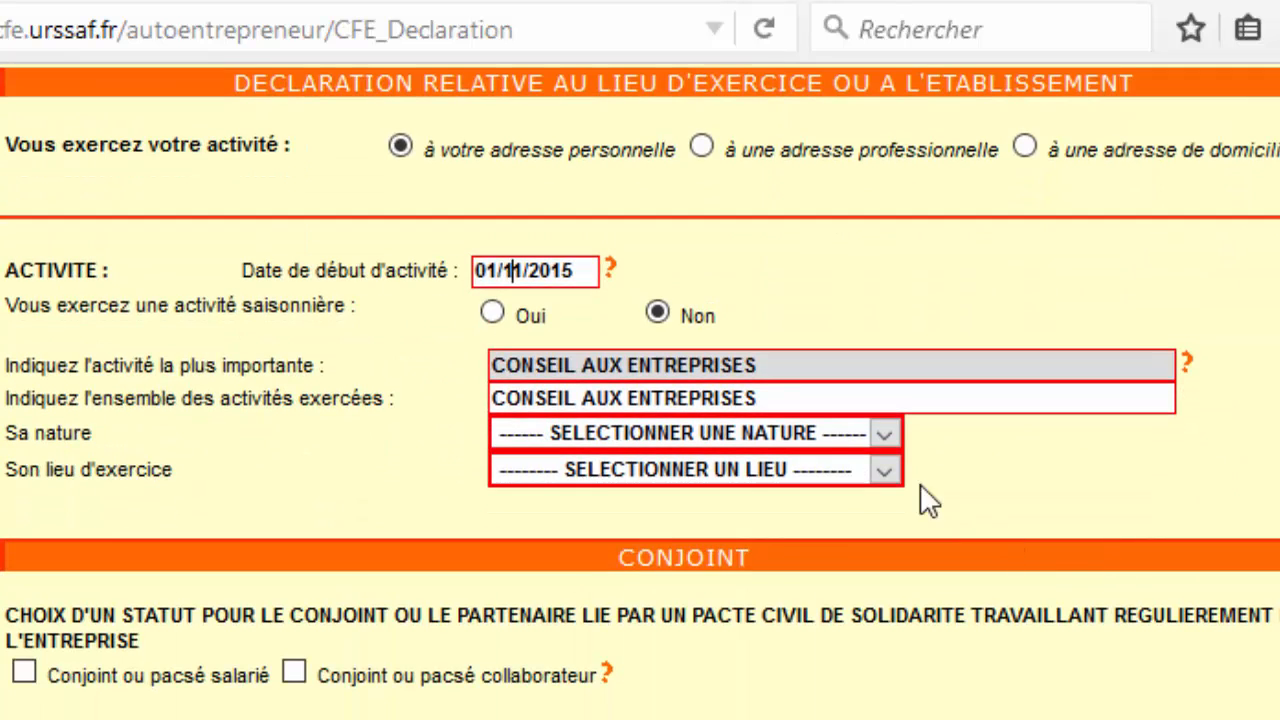
left_click(880, 433)
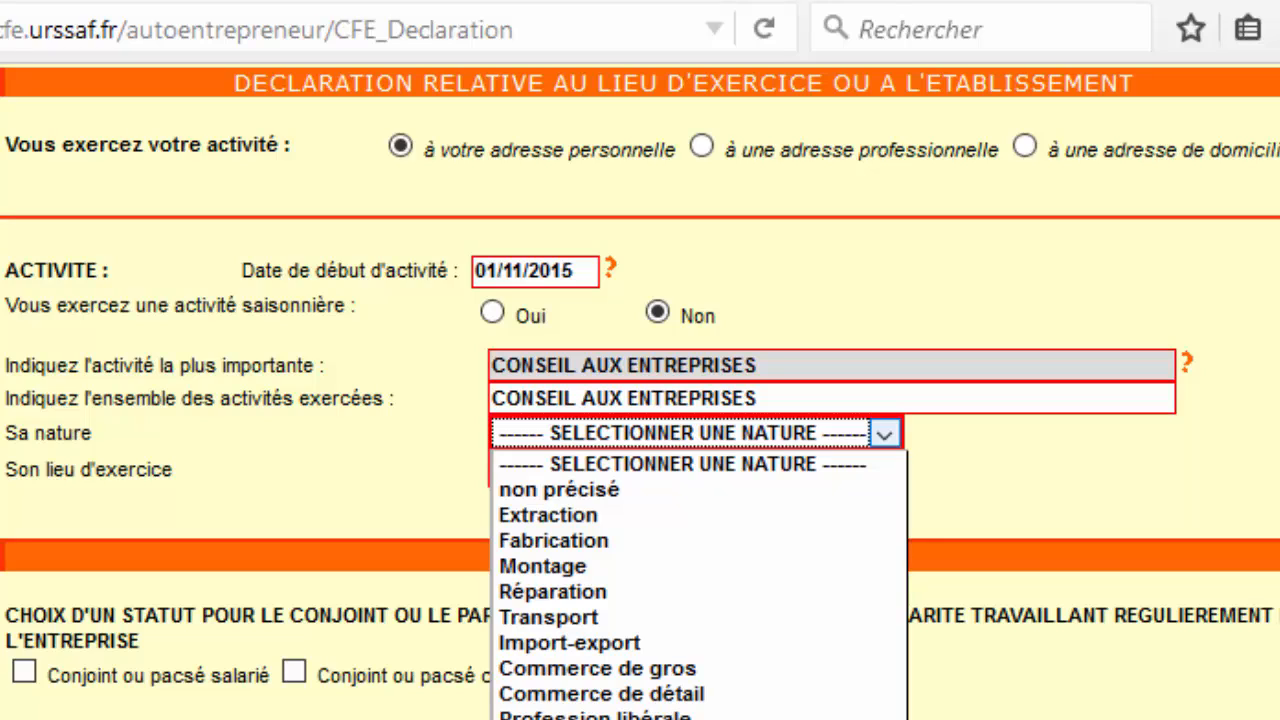
Set the activity nature to Services and its place to Autre, specified as A DOMICILE.
left_click(789, 717)
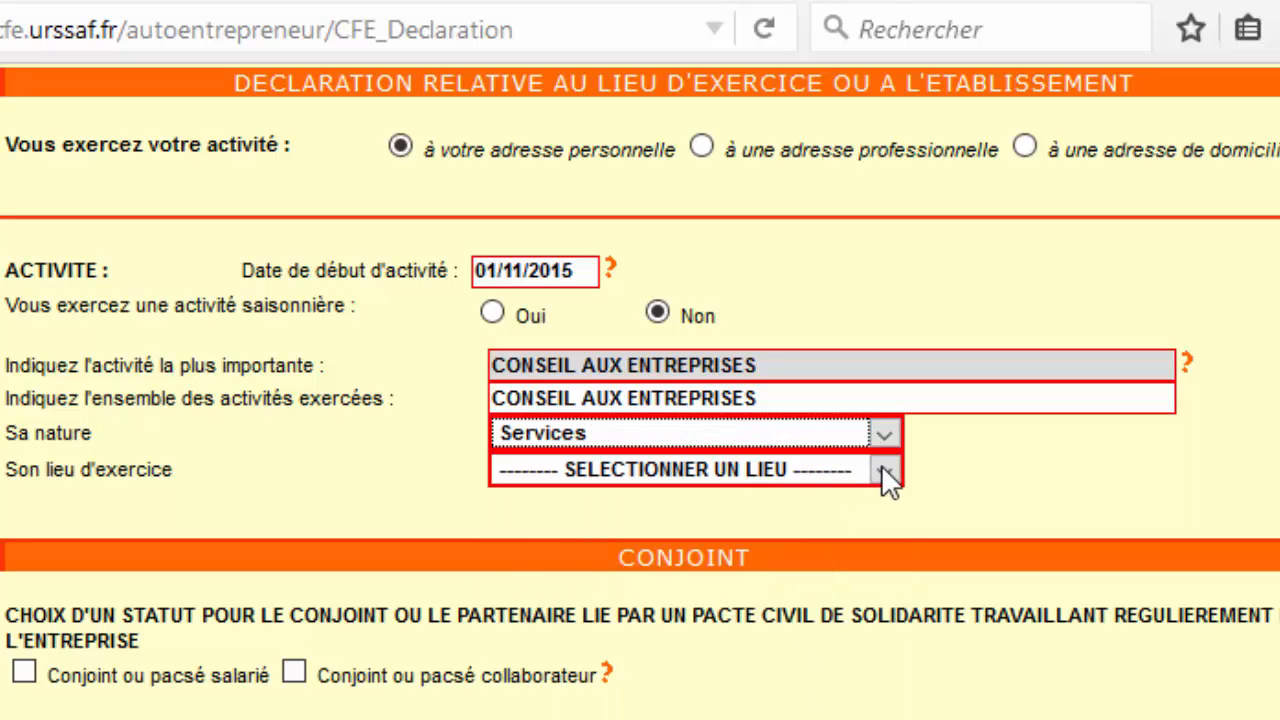
left_click(881, 467)
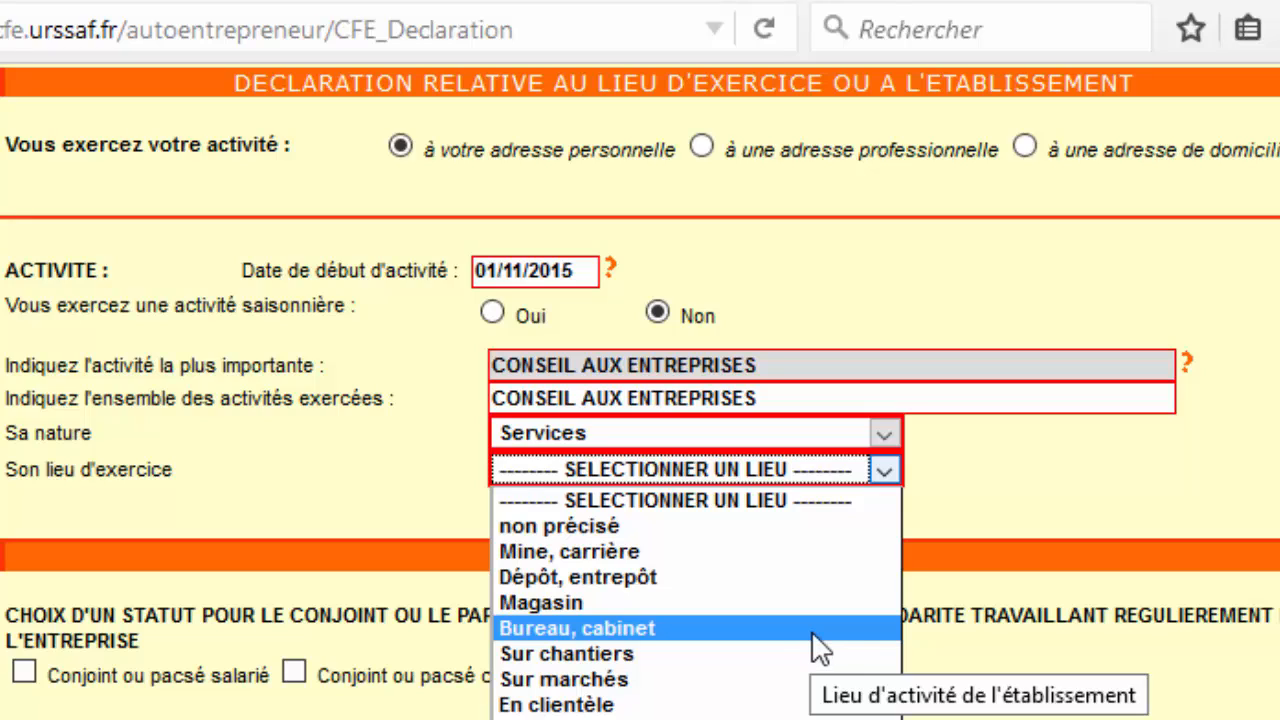
left_click(790, 718)
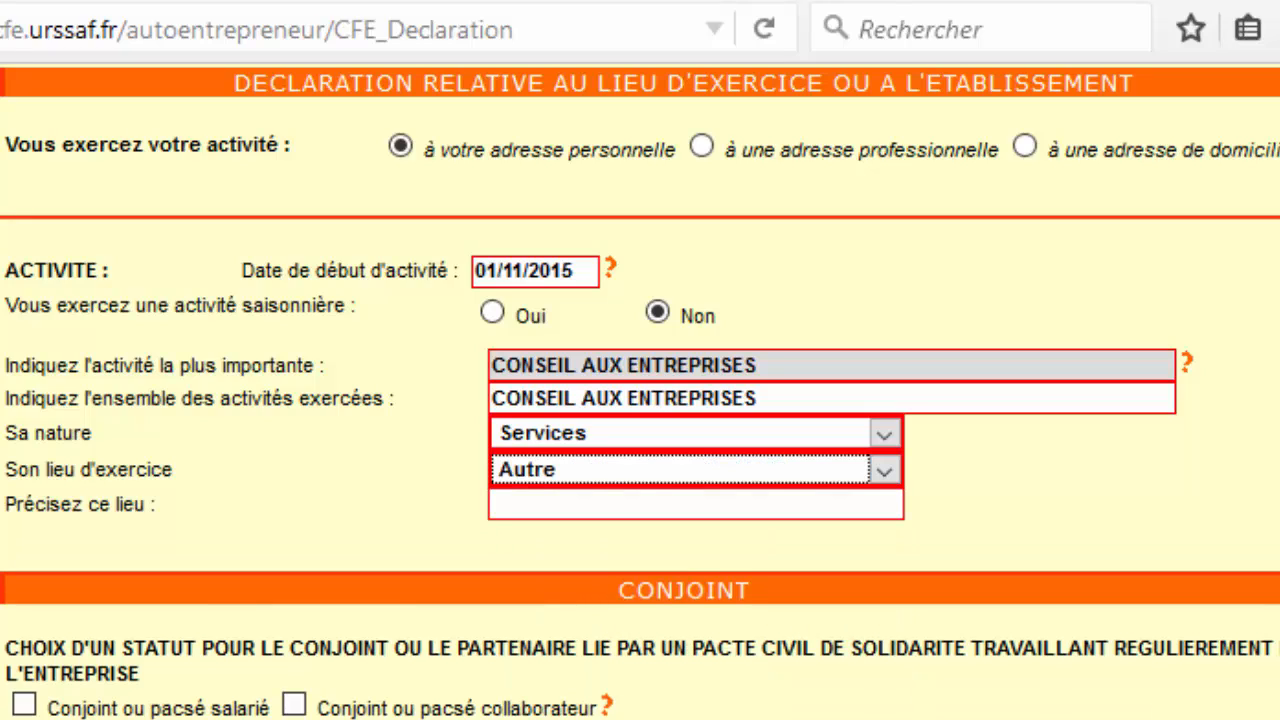
left_click(704, 505)
type("A ")
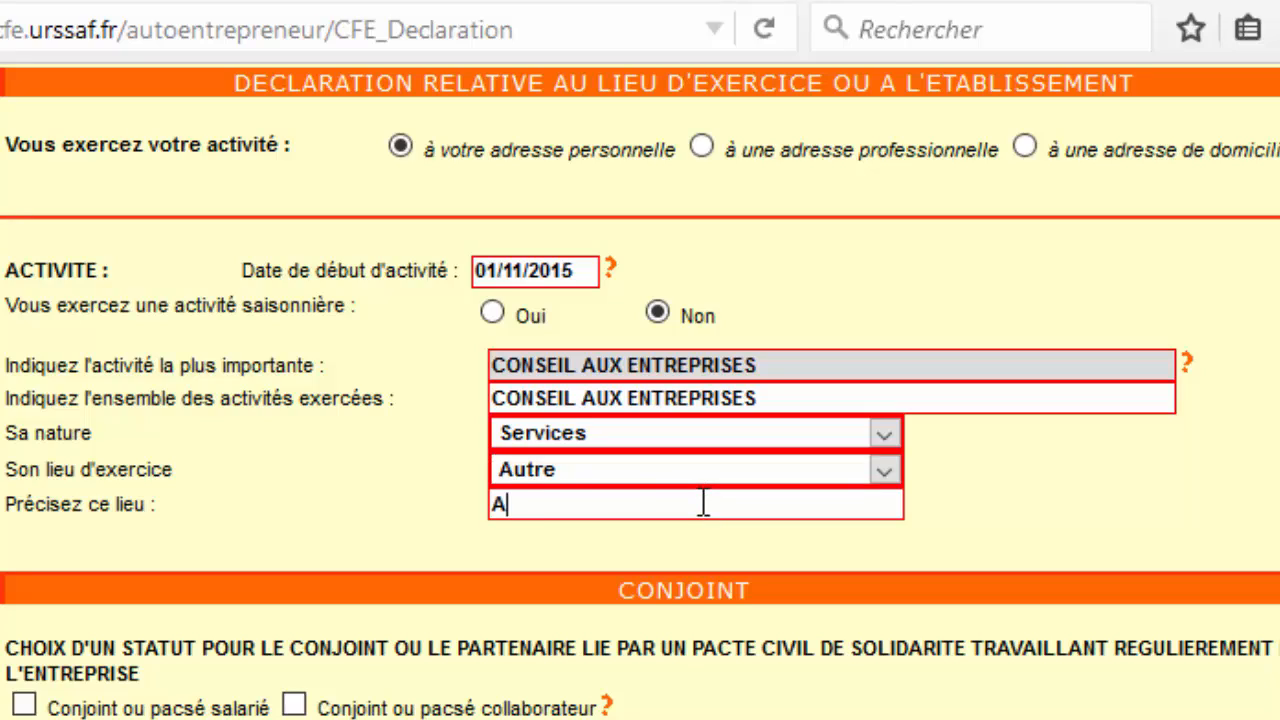
type("DOMICIEL")
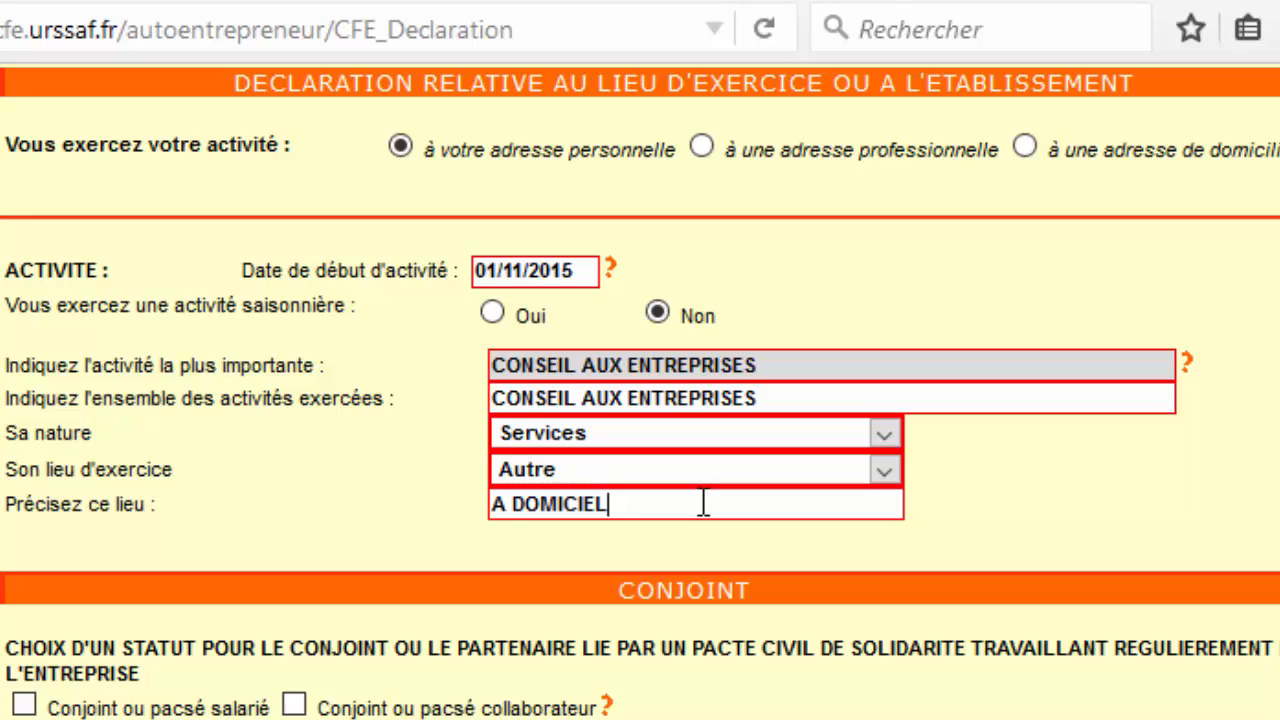
key("BackSpace")
key("BackSpace")
type("LE")
scroll(1020, 534, "down", 5)
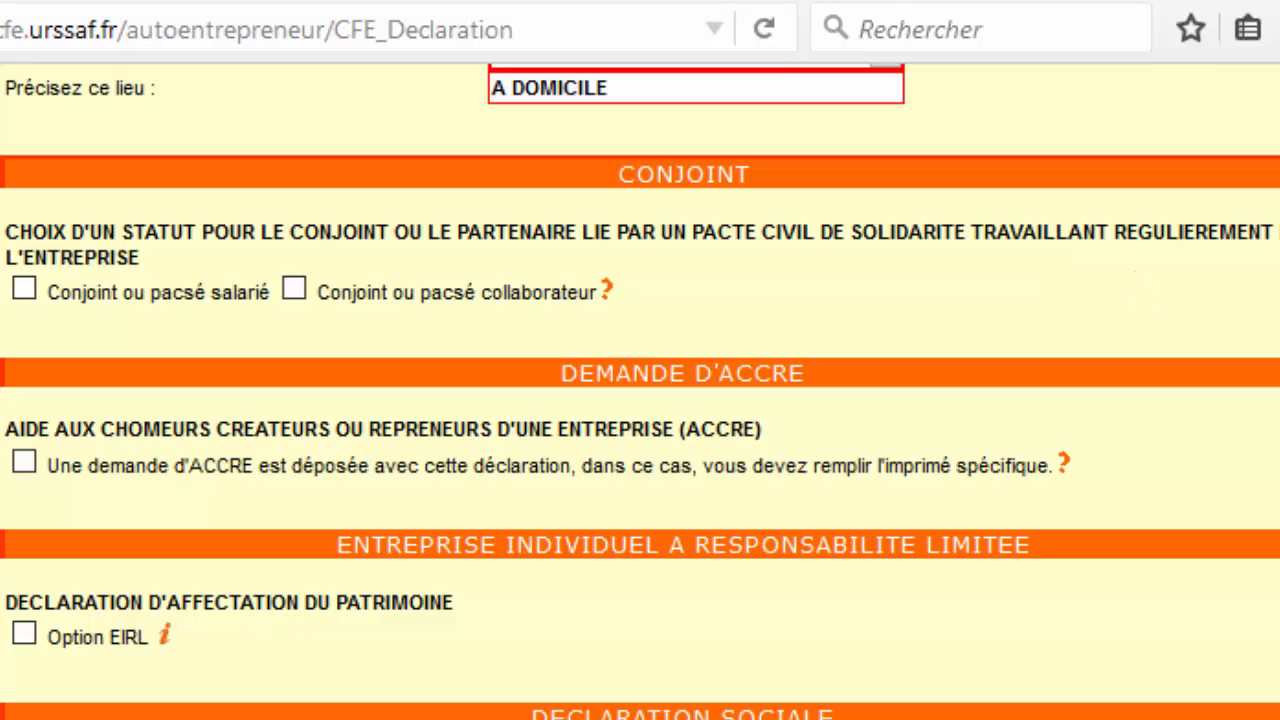
scroll(640, 390, "down", 1)
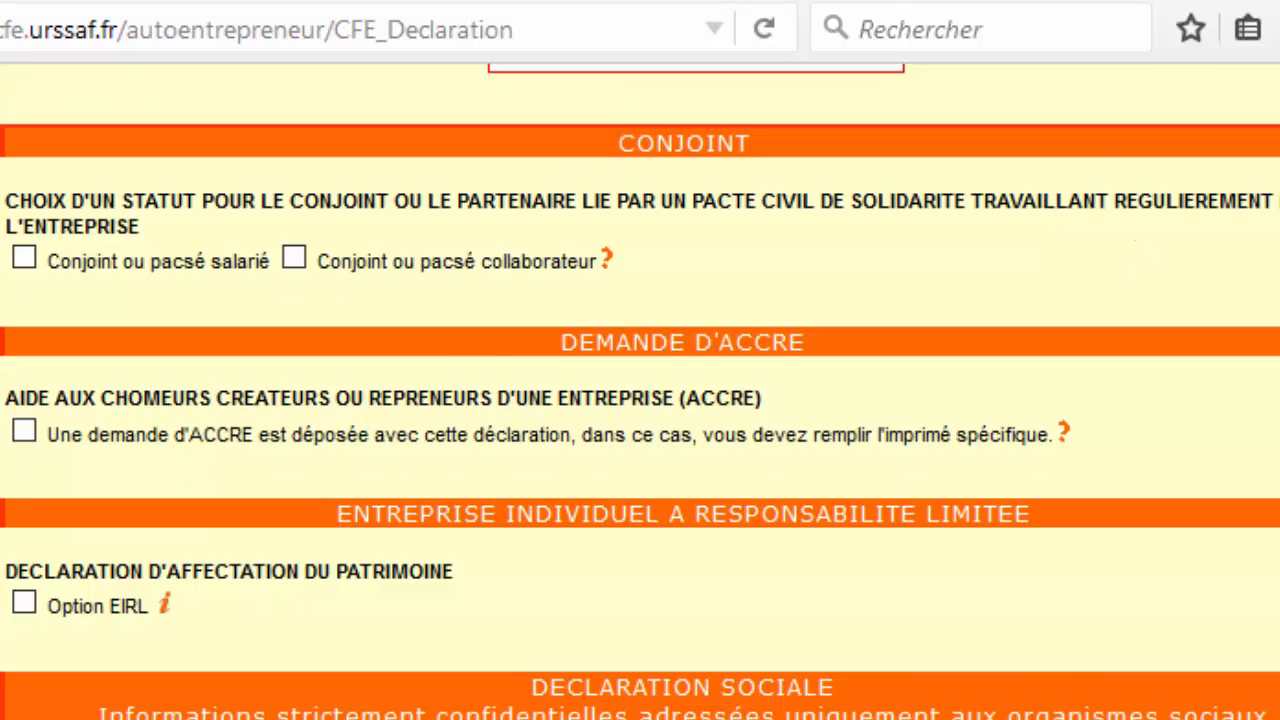
scroll(640, 390, "down", 1)
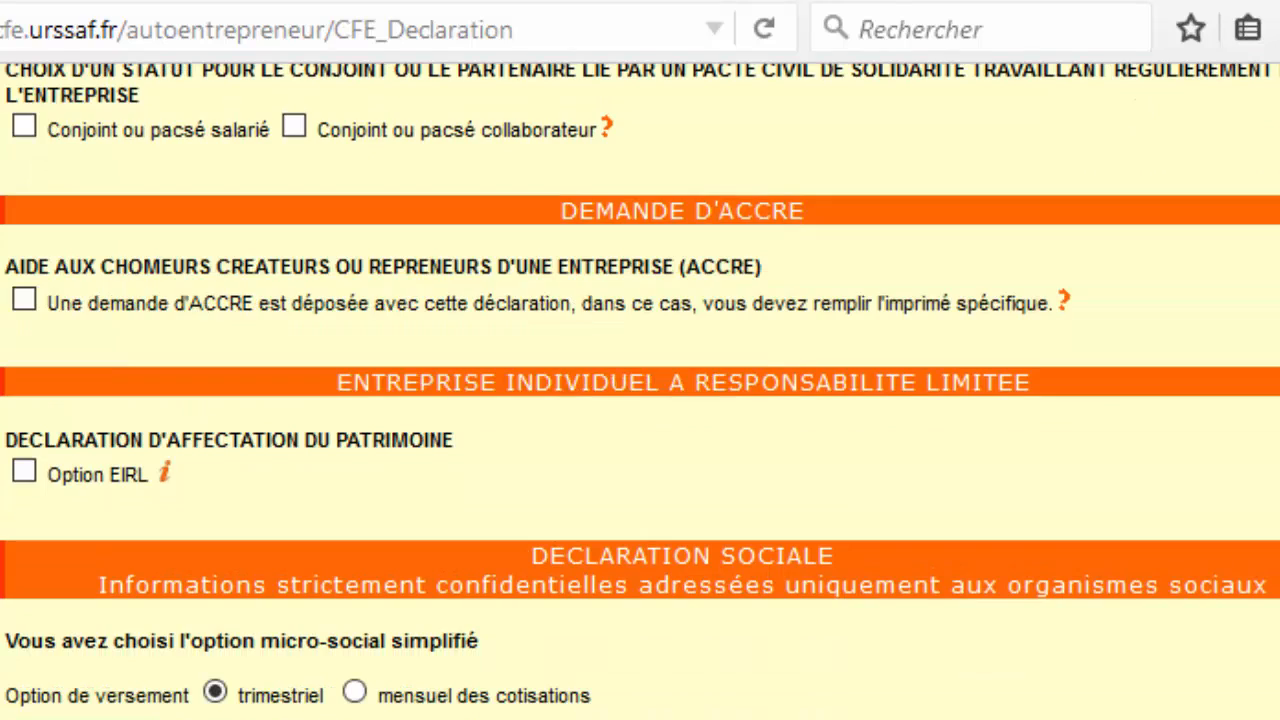
scroll(640, 390, "down", 1)
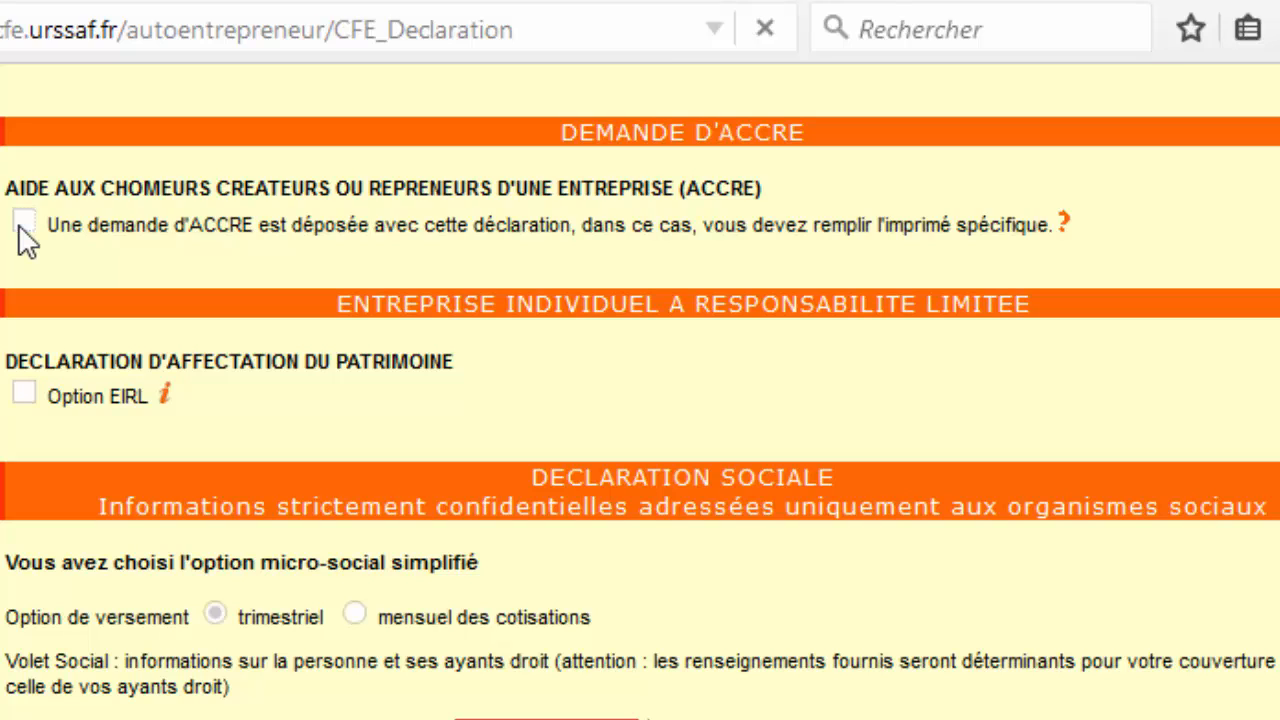
Tick the ACCRE request and move its help window aside to read the paperwork instructions.
left_click(20, 228)
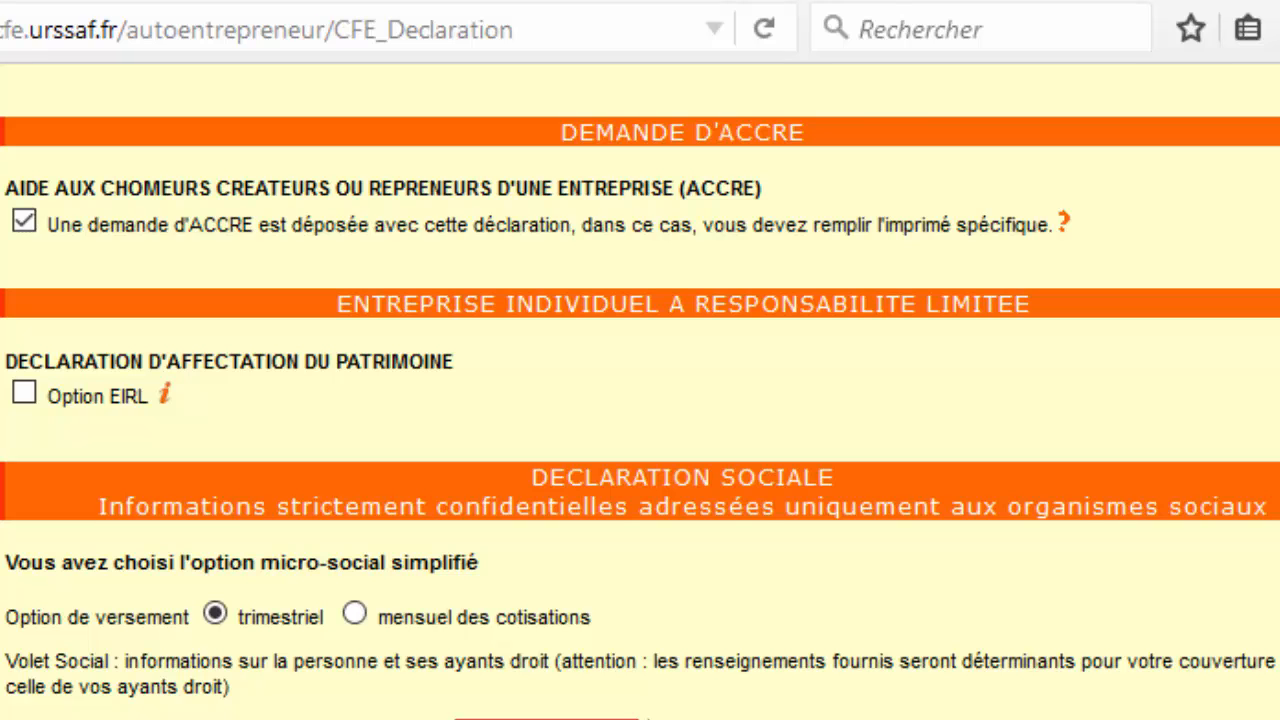
left_click_drag(366, 251, 1046, 333)
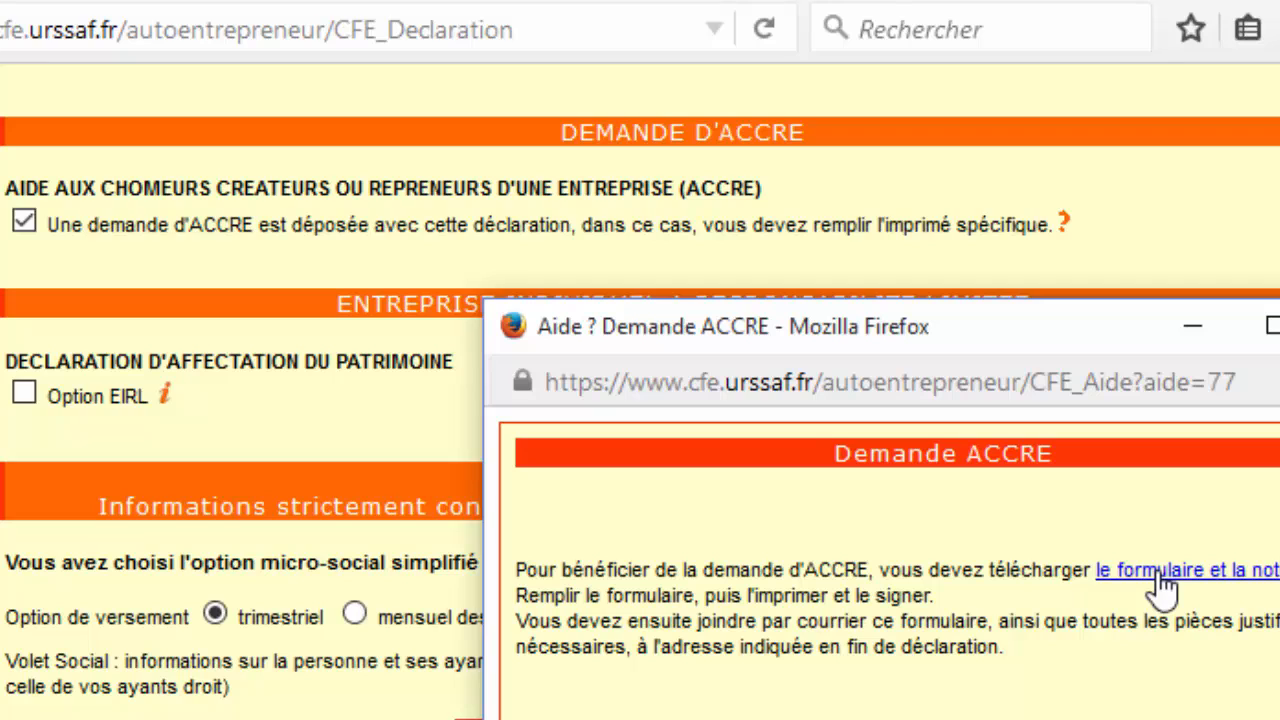
Open the ACCRE form link, cancel the formulaire-notice_ACCRE.pdf download and close the Aide Demande ACCRE window.
left_click(1160, 578)
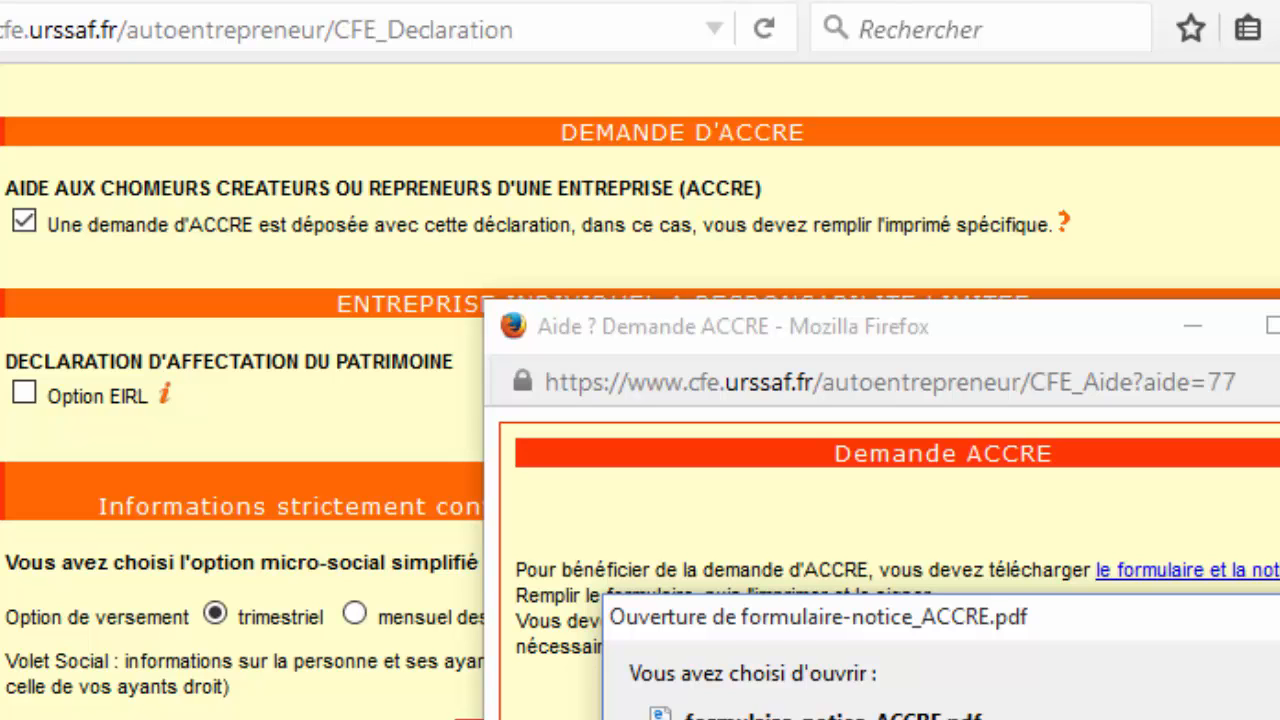
key("Escape")
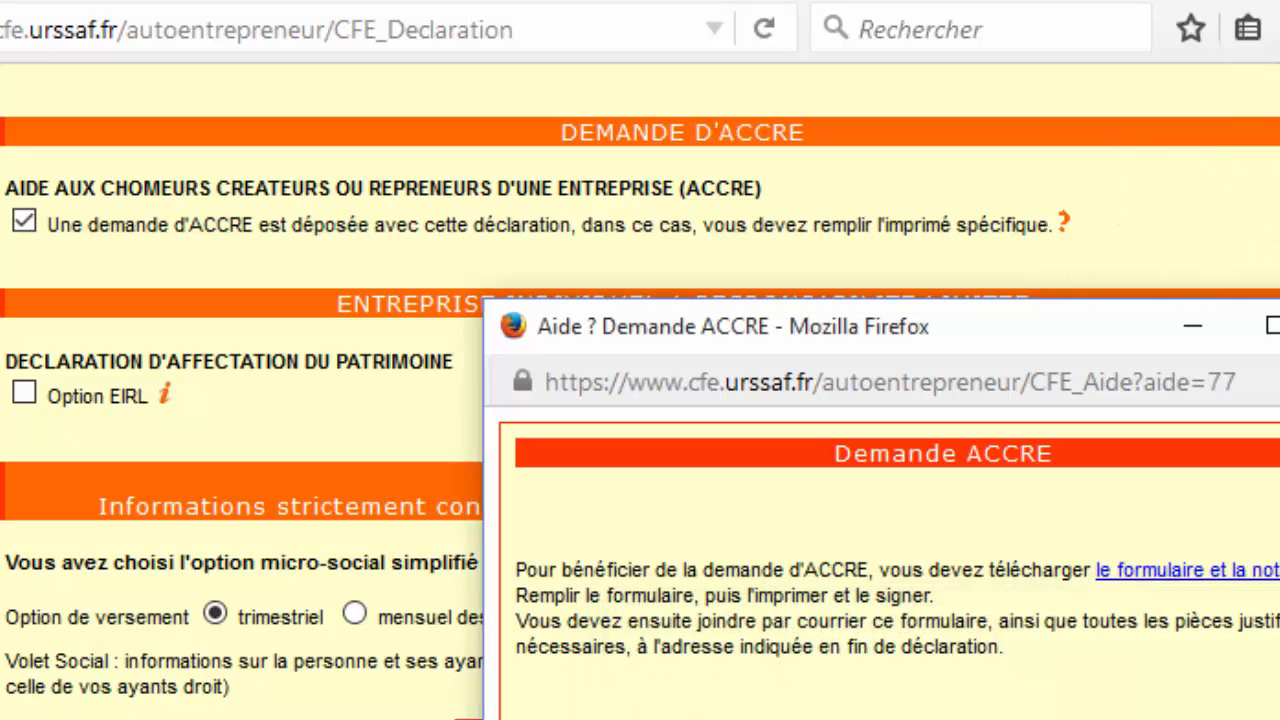
key("alt+F4")
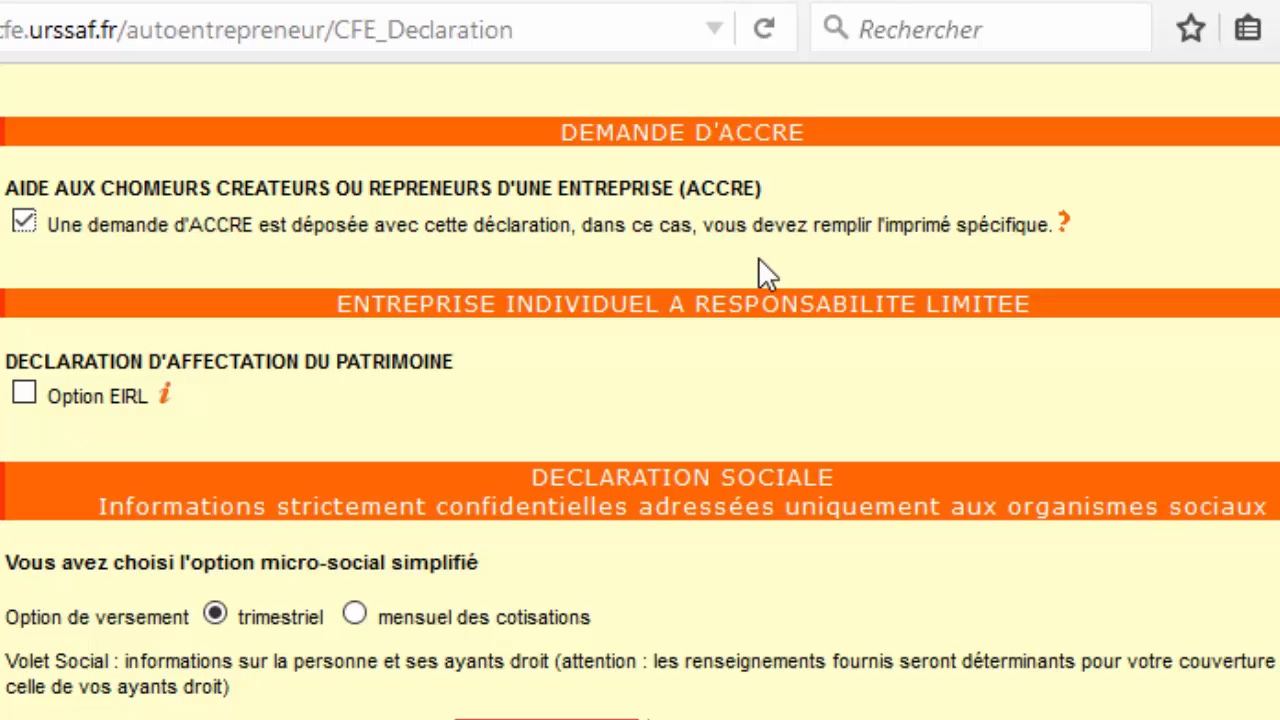
Scroll down to the DECLARATION SOCIALE section with the payment option and social security number.
scroll(758, 257, "down", 3)
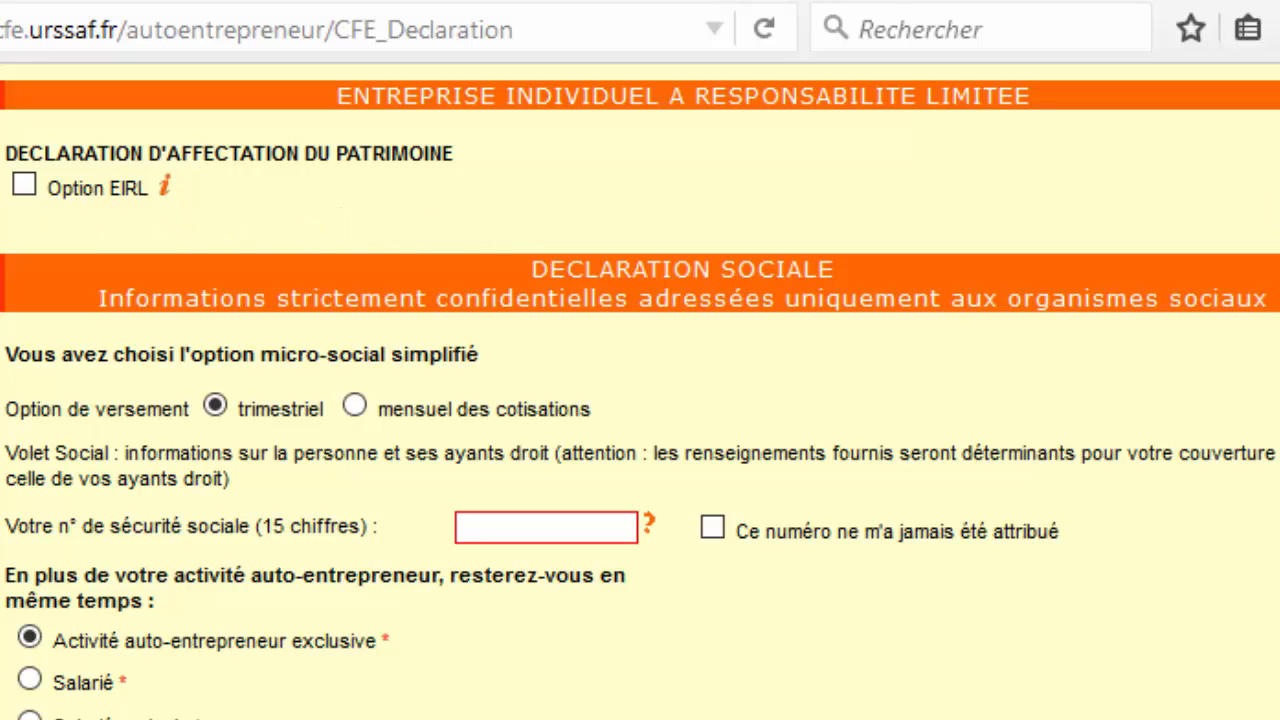
scroll(640, 400, "down", 3)
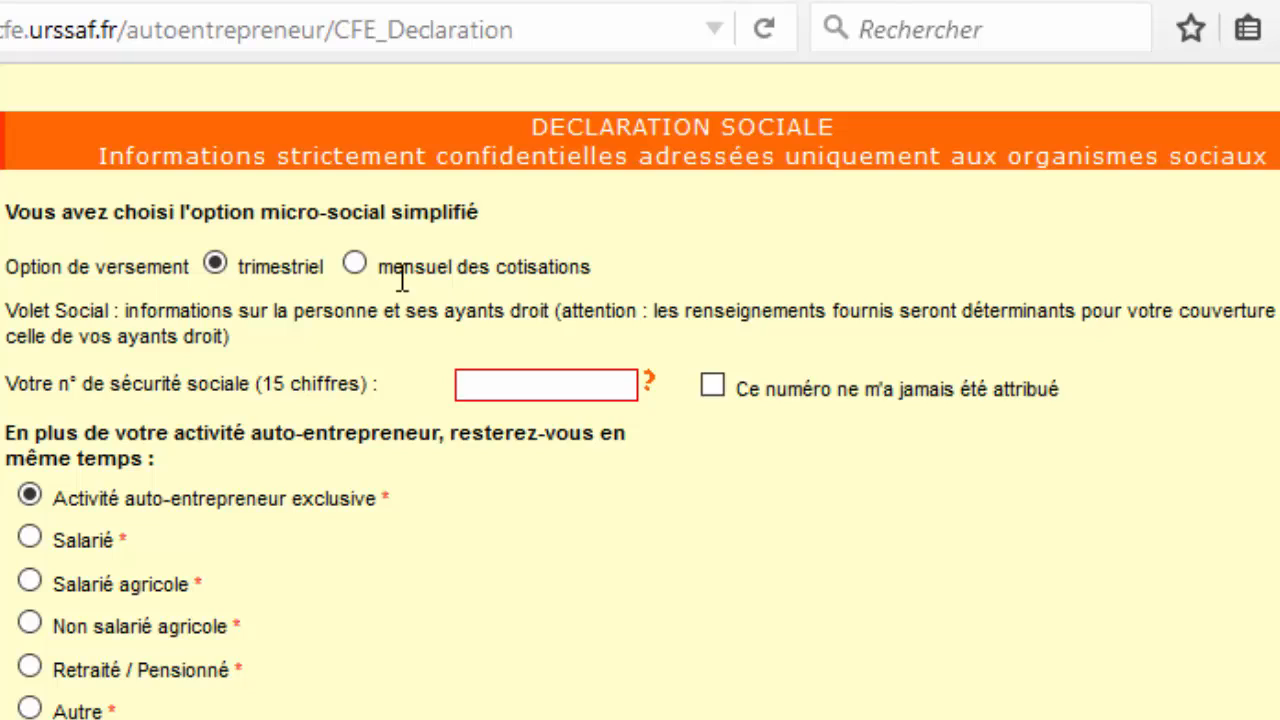
Set Option de versement to 'mensuel des cotisations' instead of quarterly.
left_click(354, 264)
scroll(705, 310, "down", 4)
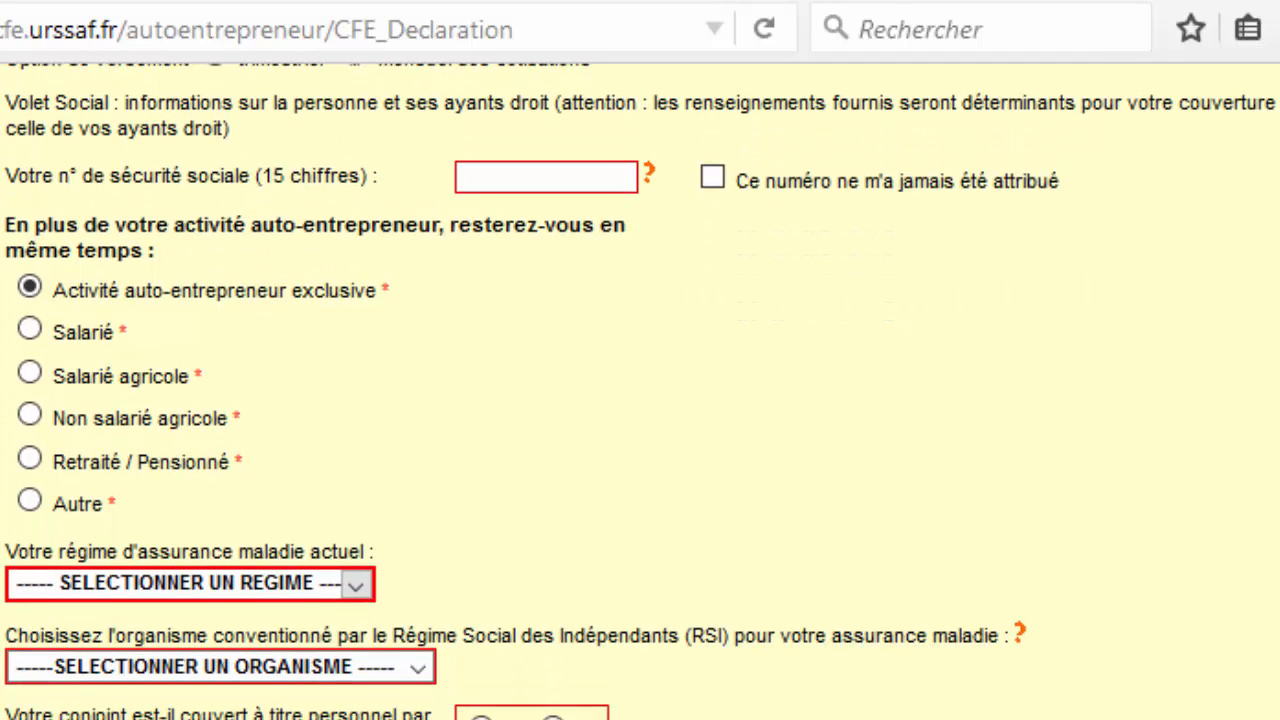
scroll(640, 390, "up", 2)
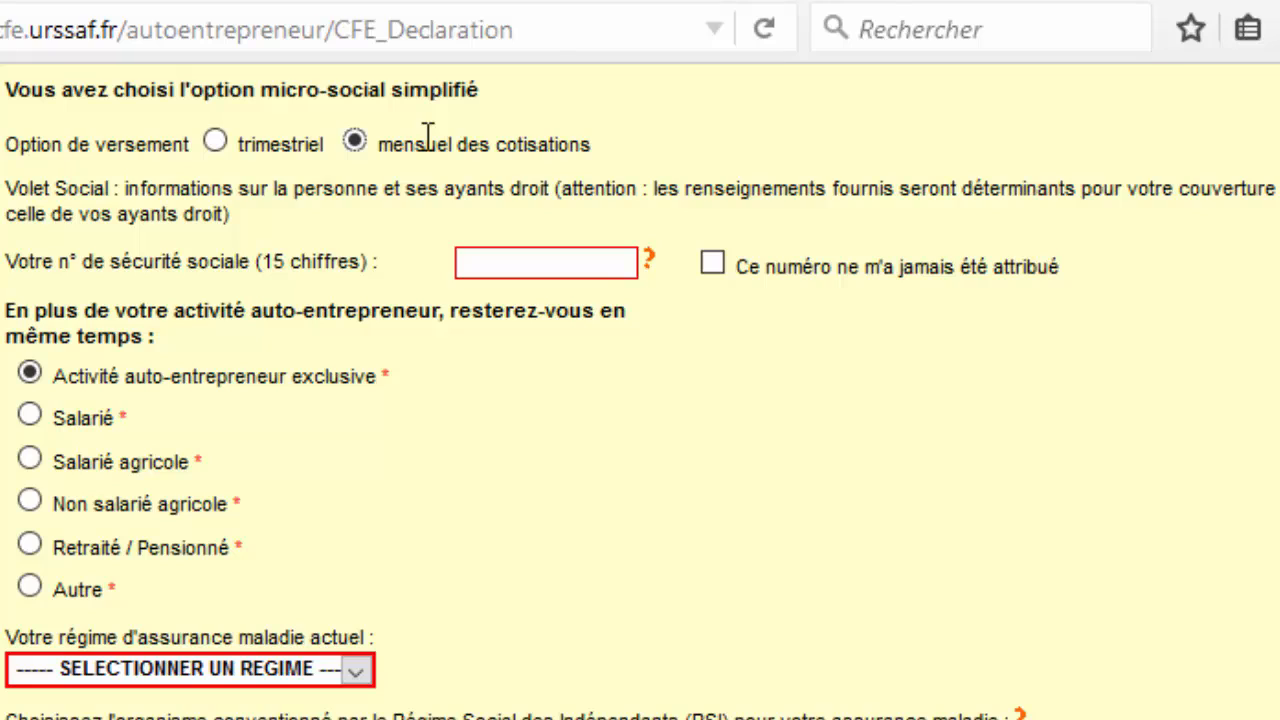
Enter the declarant's social security number in 'Votre n° de sécurité sociale', removing a stray character.
left_click(514, 268)
type("&")
key("BackSpace")
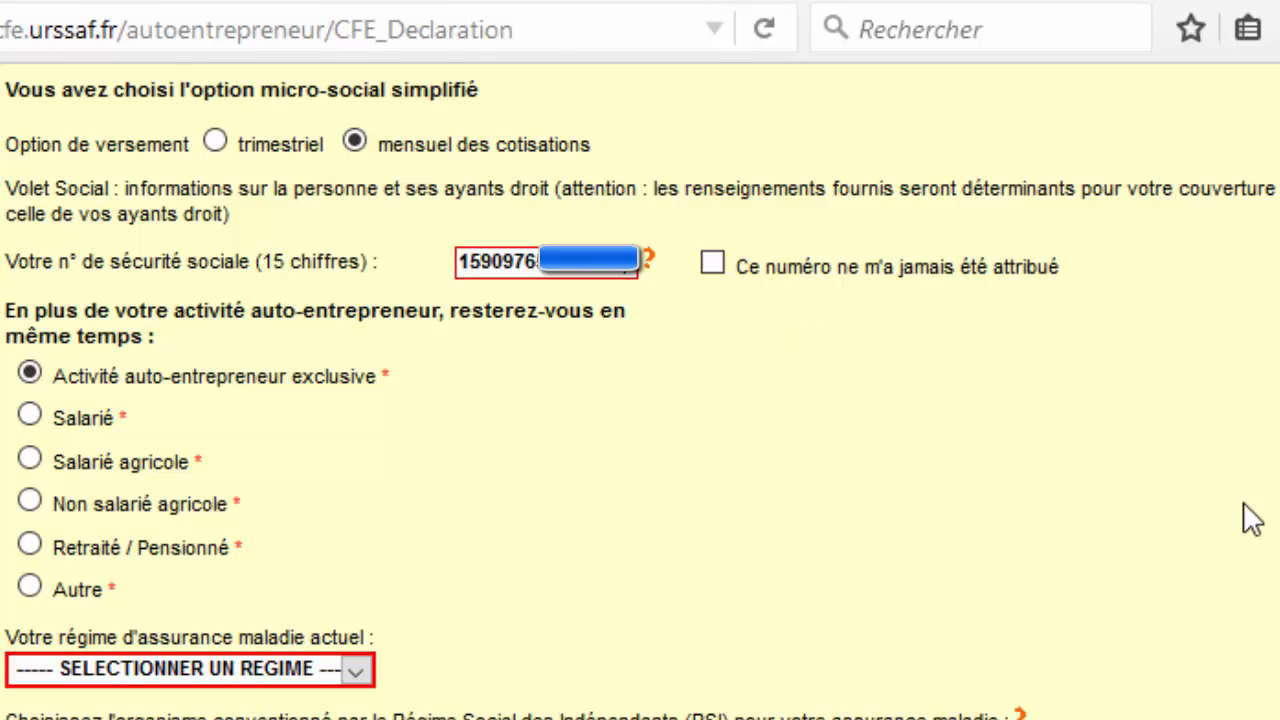
Choose 'Régime général des salariés' in the 'Votre régime d'assurance maladie actuel' dropdown.
scroll(1249, 517, "down", 5)
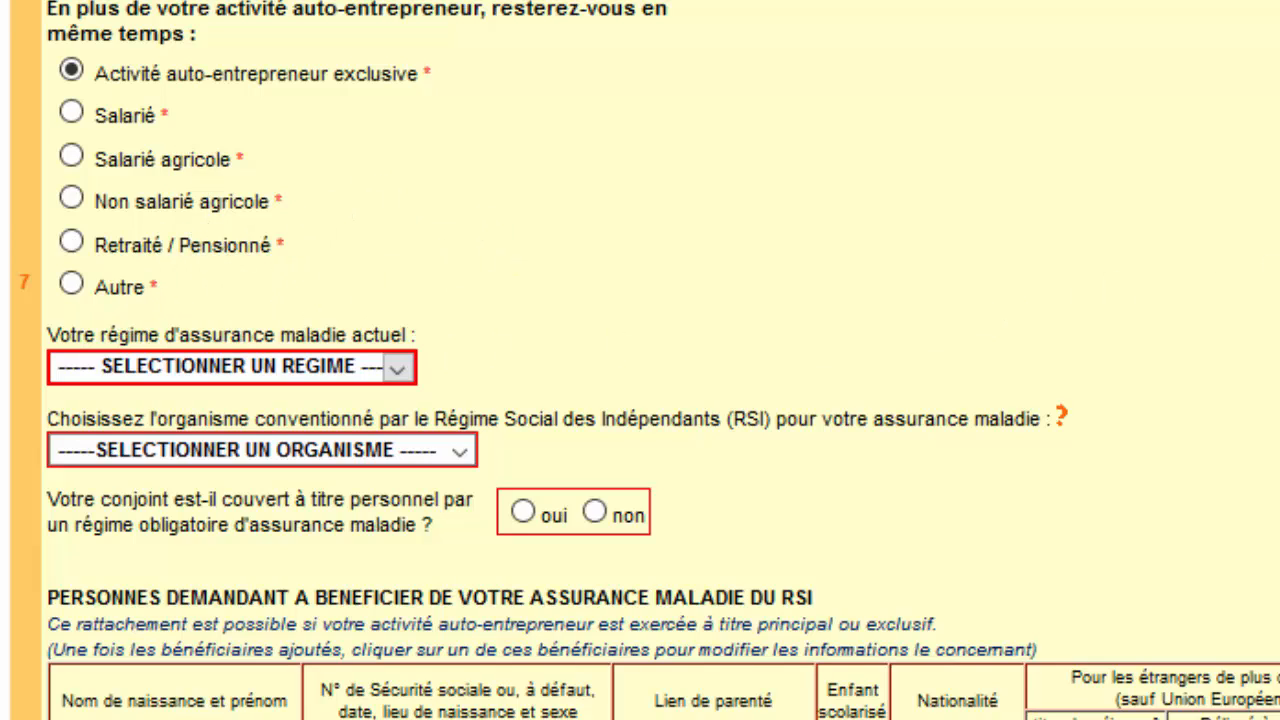
scroll(640, 360, "down", 3)
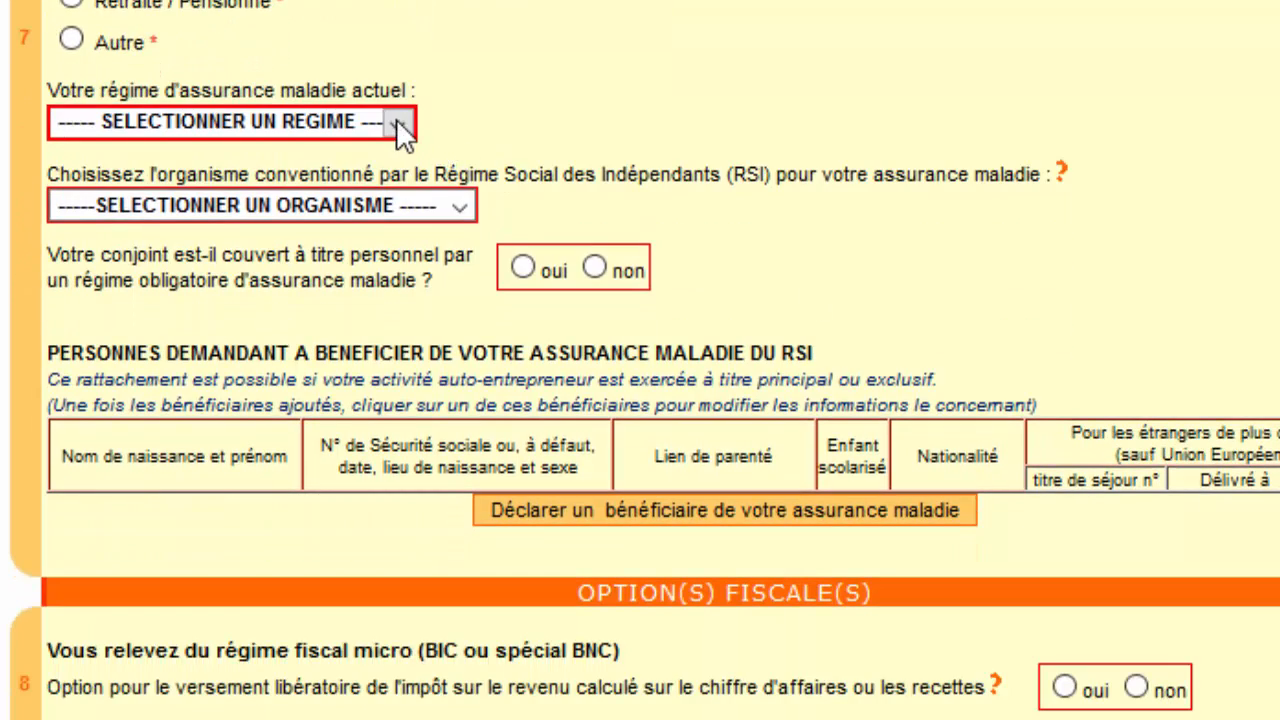
left_click(397, 119)
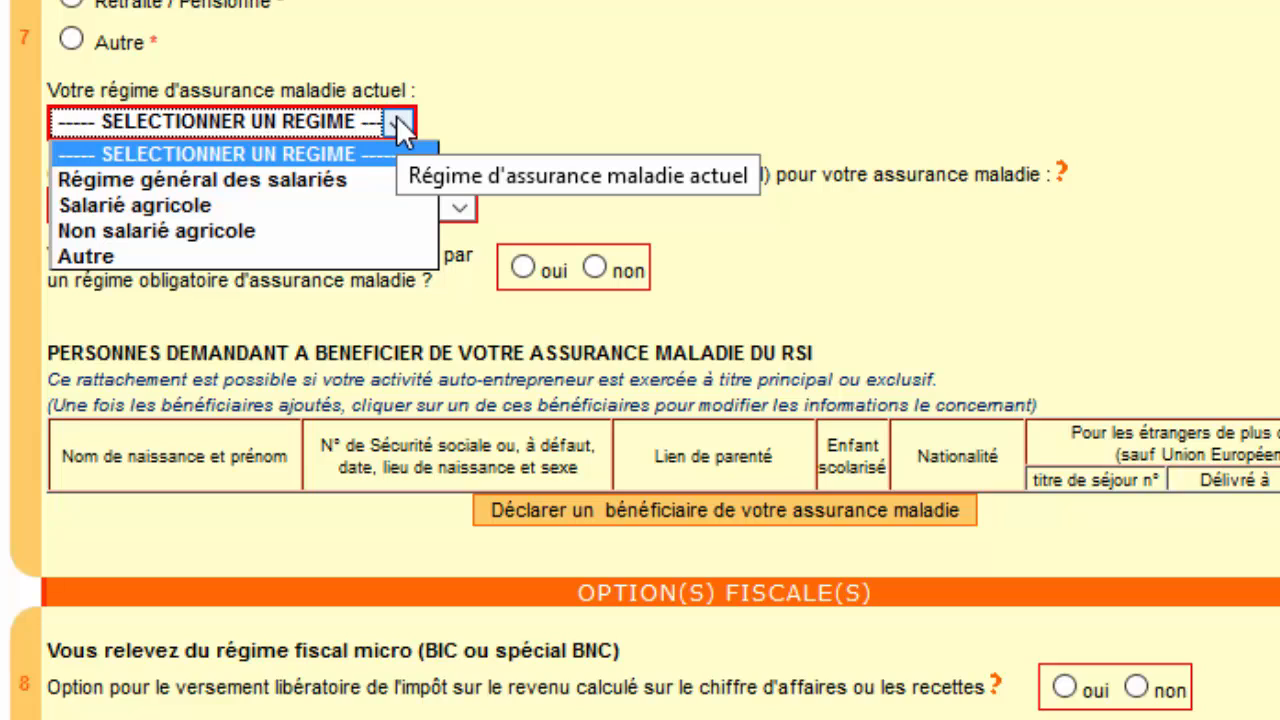
left_click(348, 180)
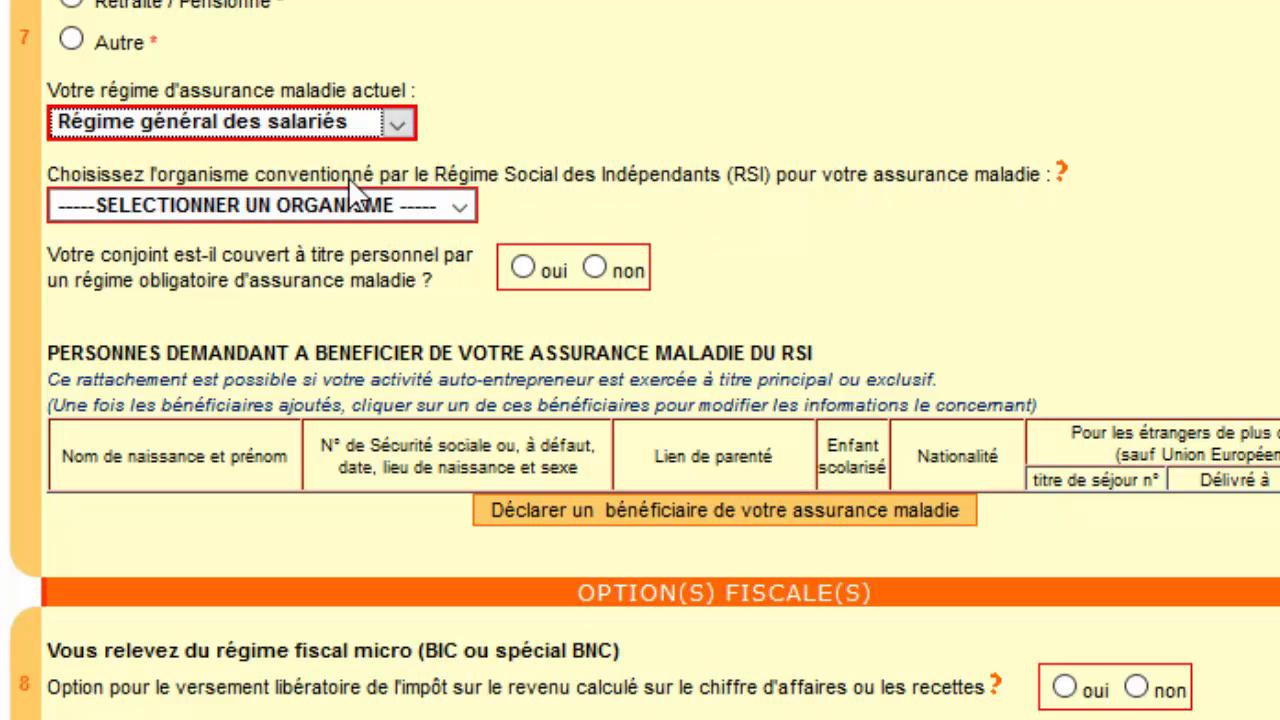
left_click(403, 118)
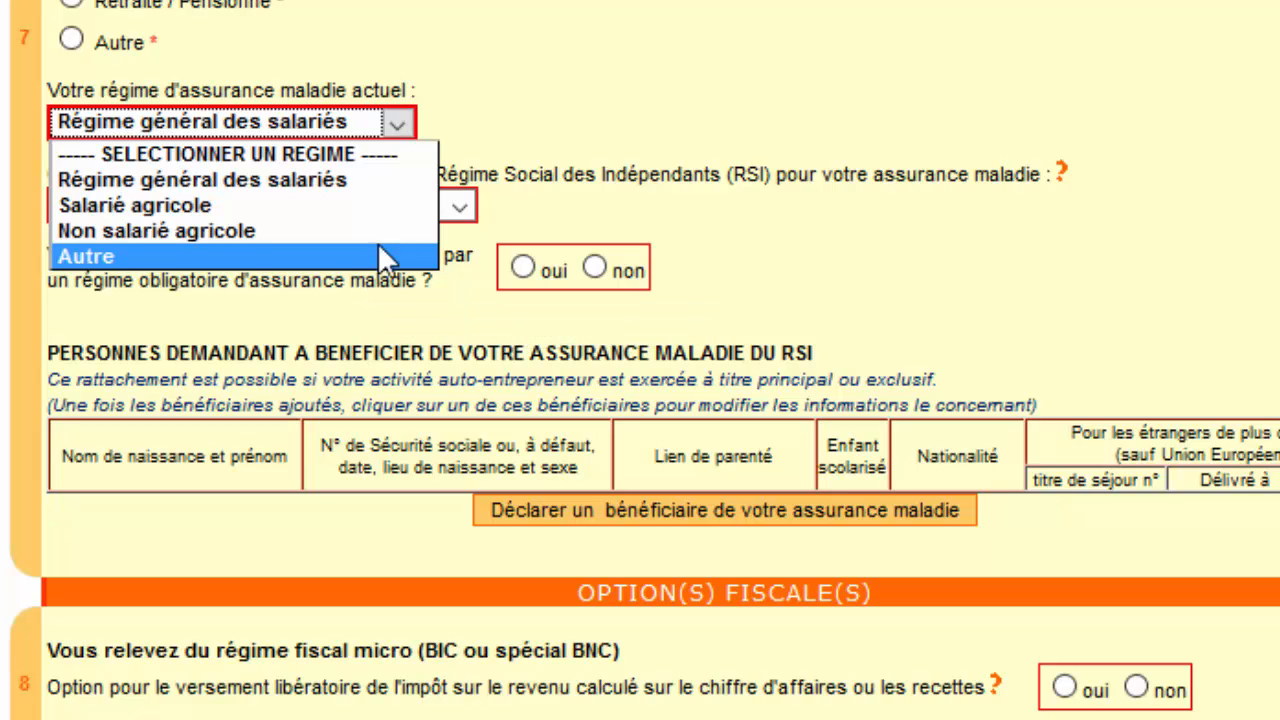
left_click(668, 66)
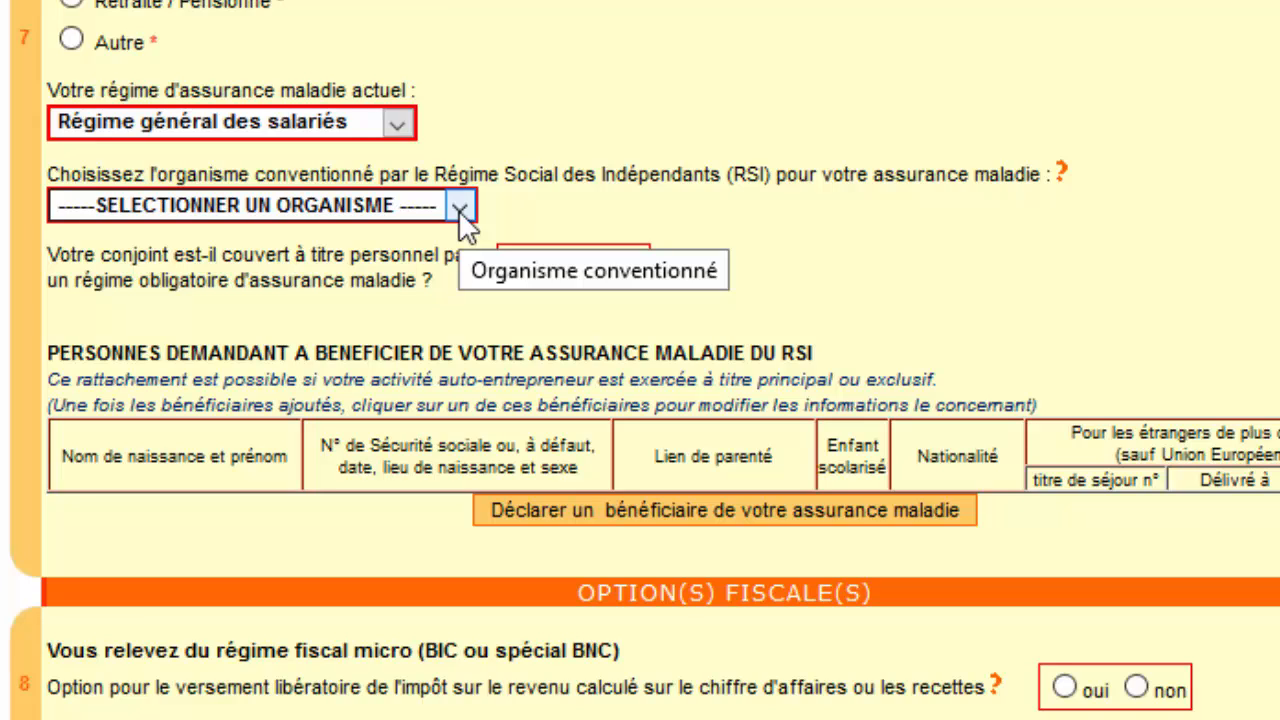
Pick R.A.M PROFESSIONS LIBERALES as the RSI-approved health-insurance organisme.
left_click(459, 207)
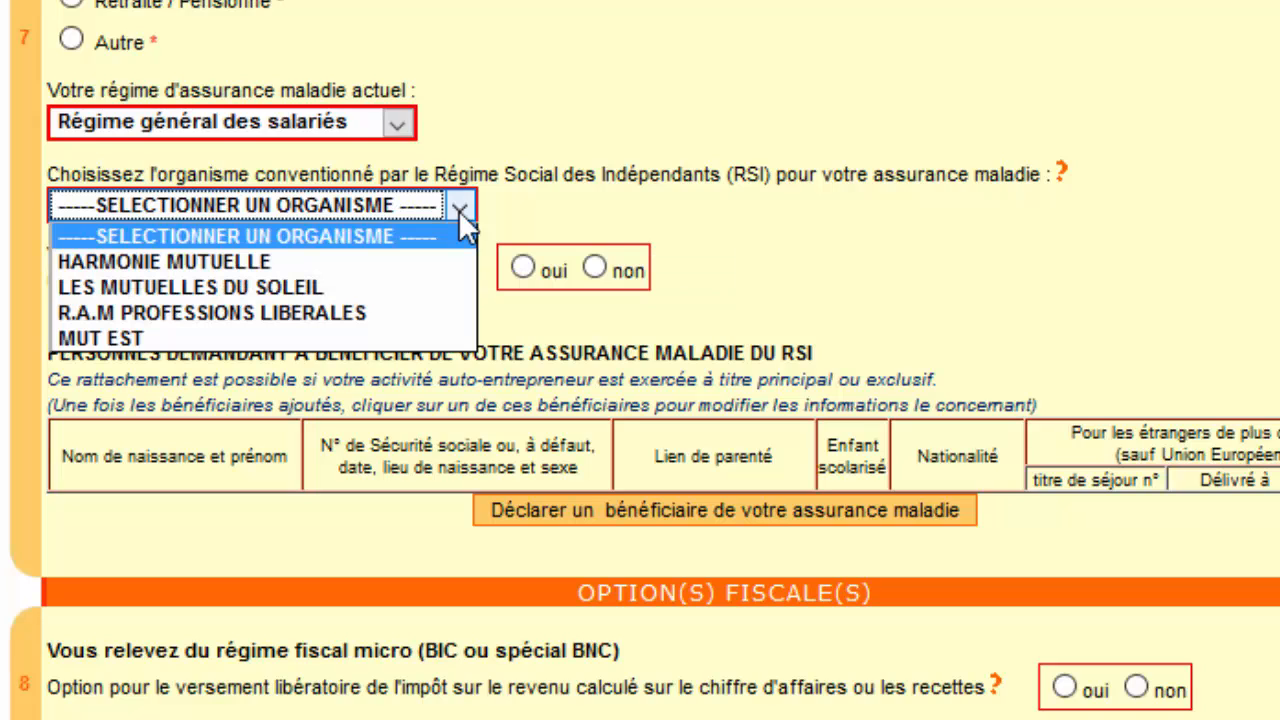
left_click(458, 210)
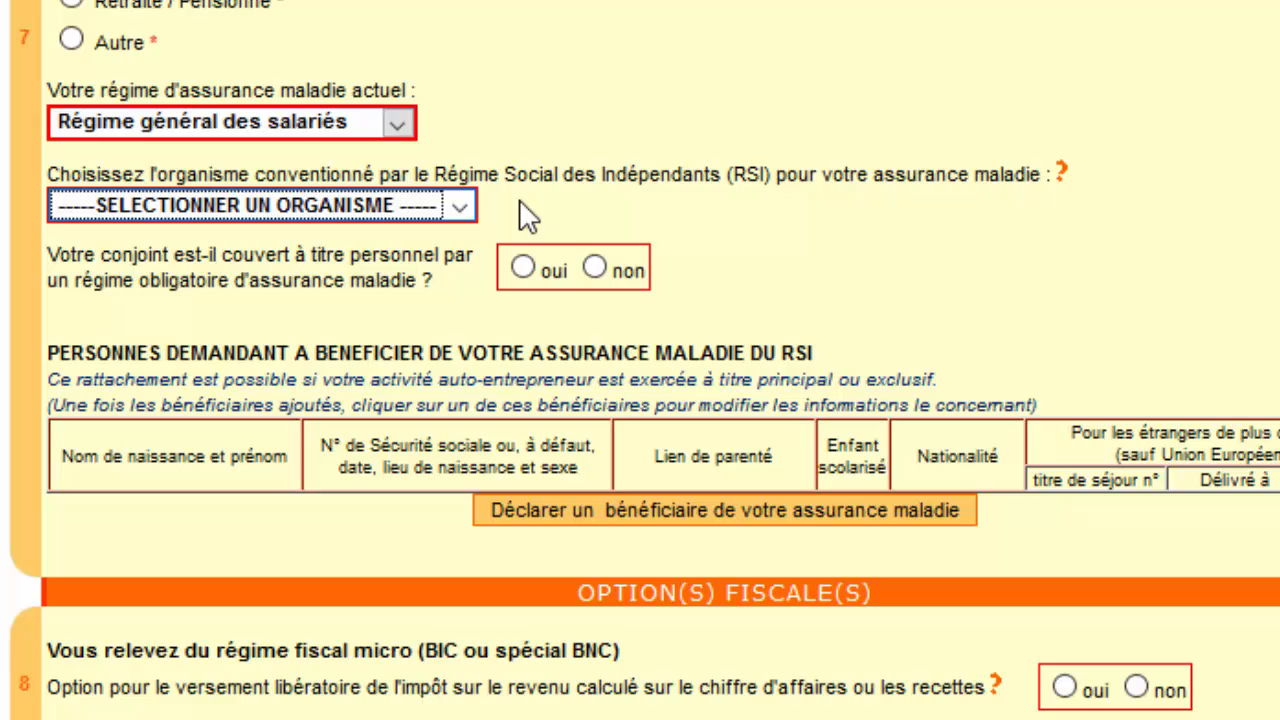
left_click(459, 207)
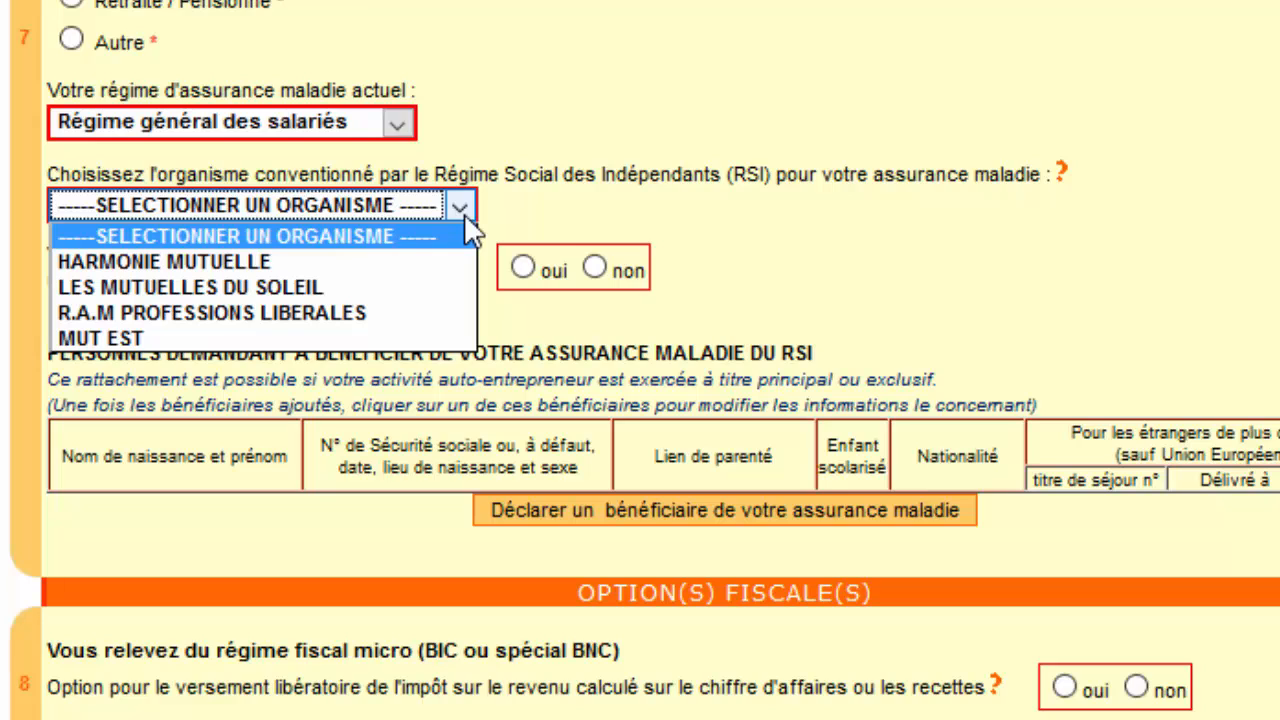
left_click(447, 308)
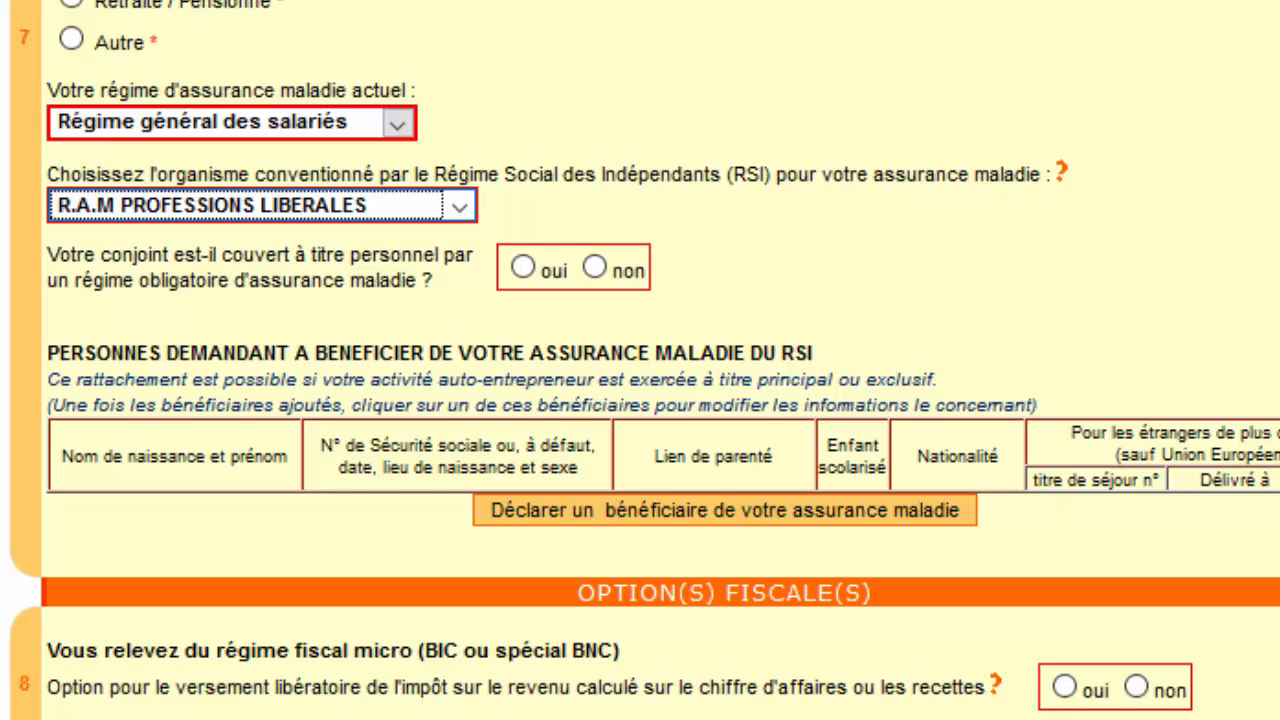
scroll(640, 360, "down", 3)
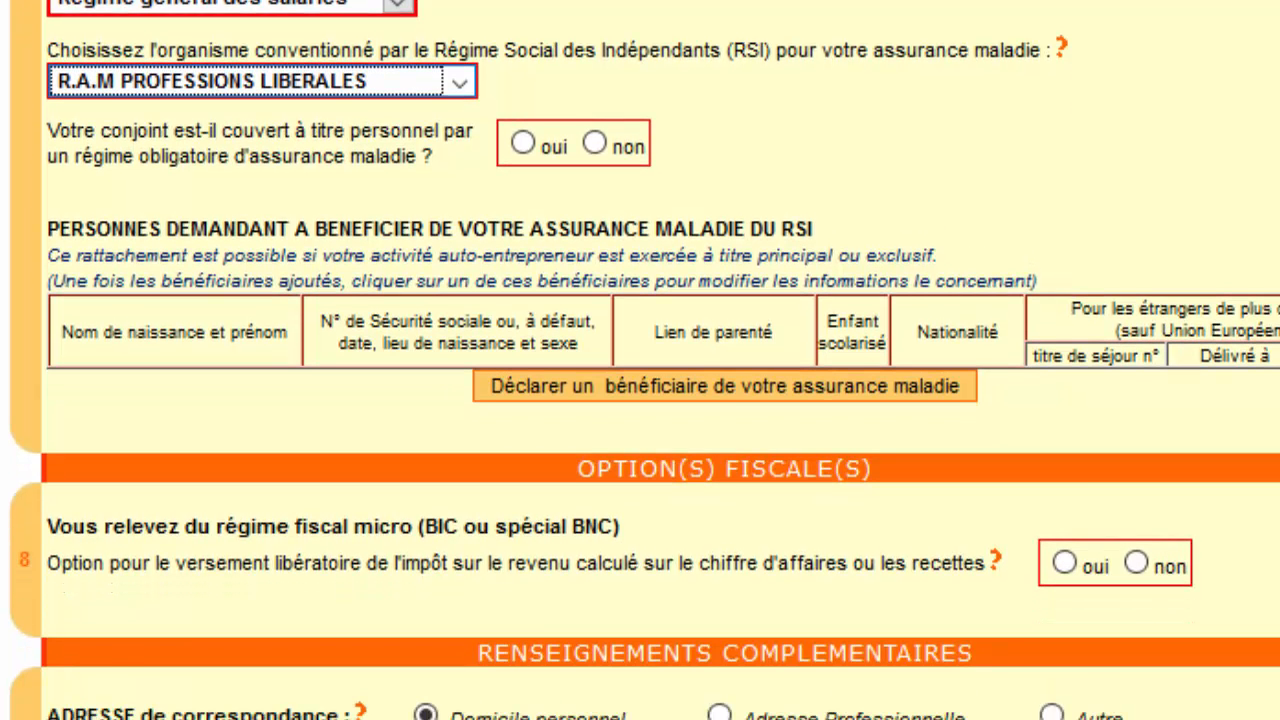
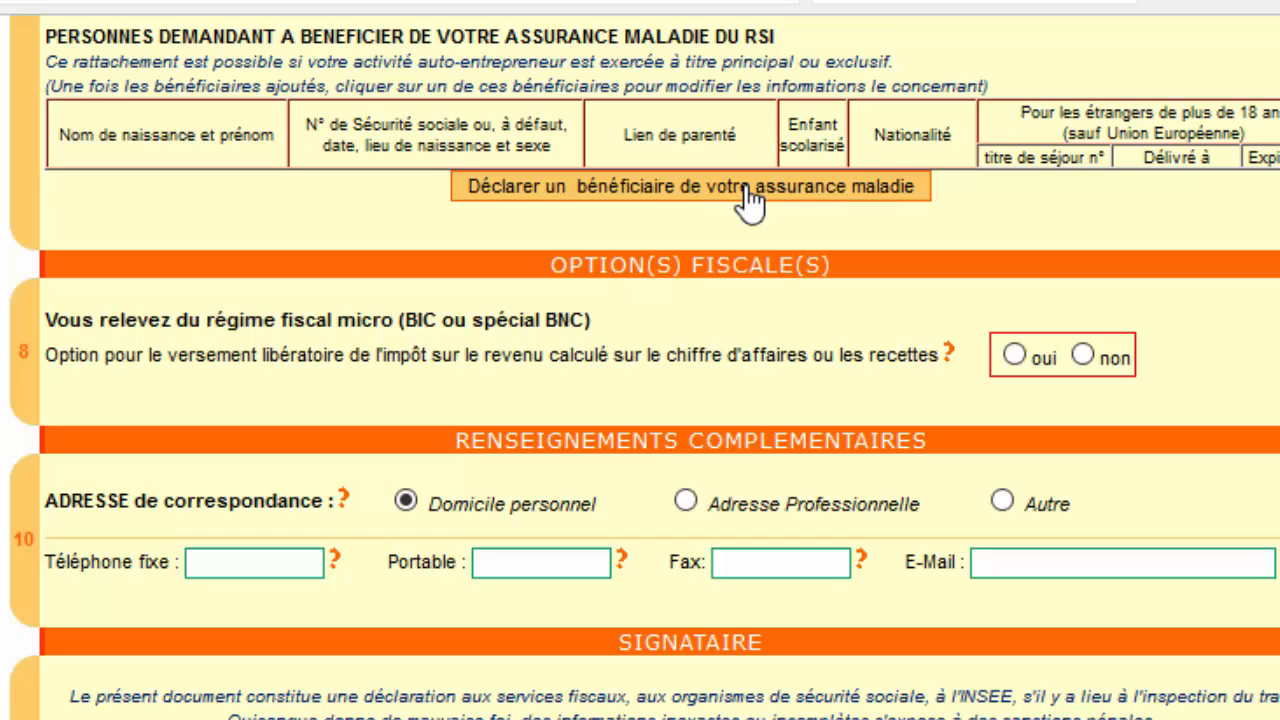
left_click(750, 198)
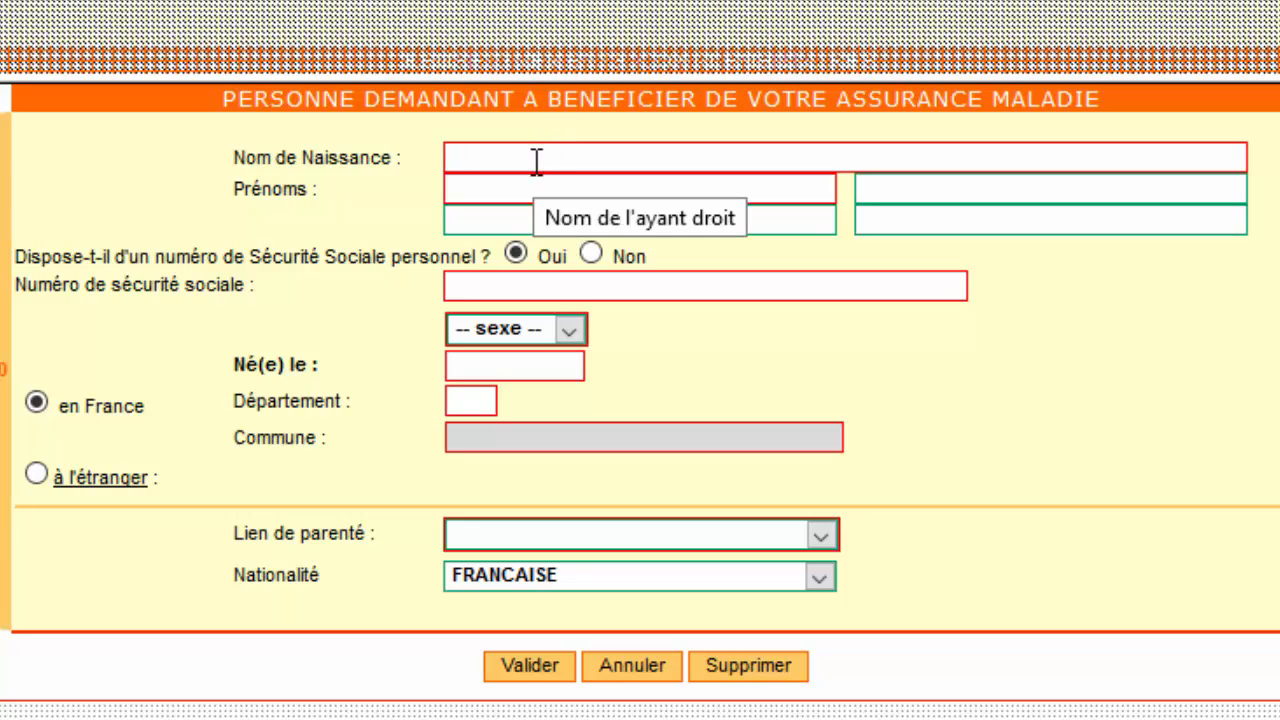
left_click(494, 193)
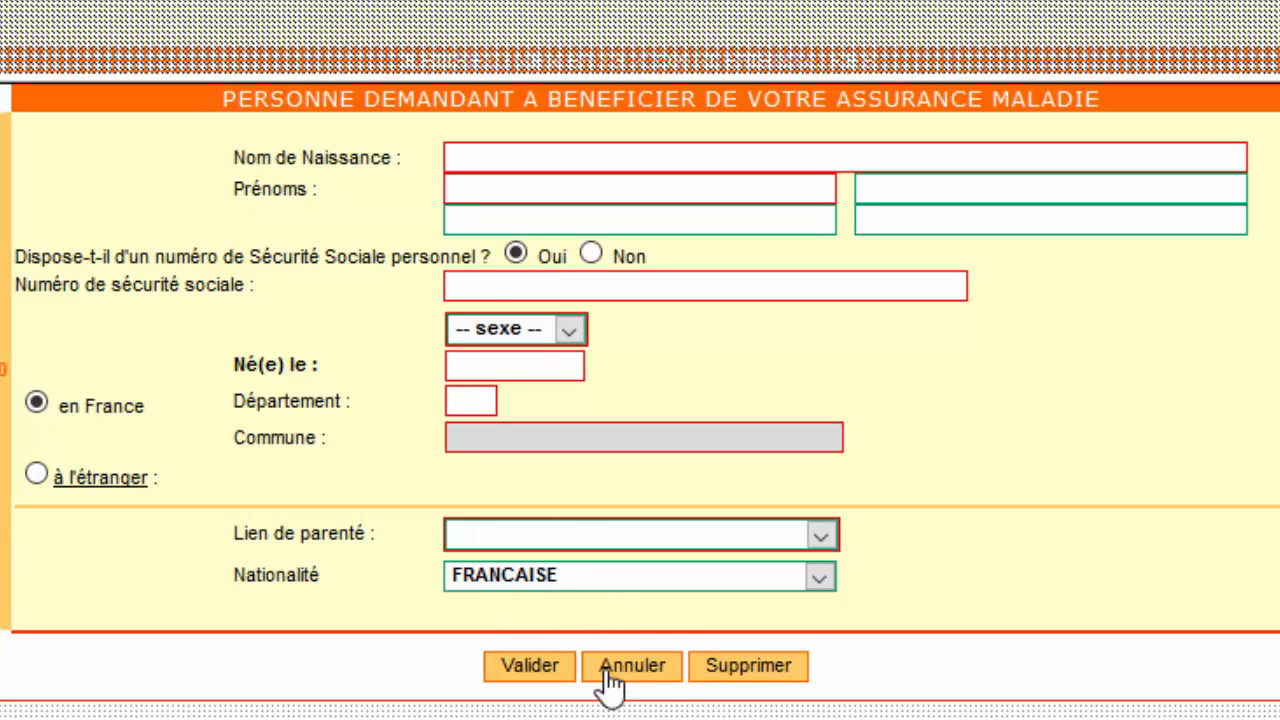
left_click(665, 678)
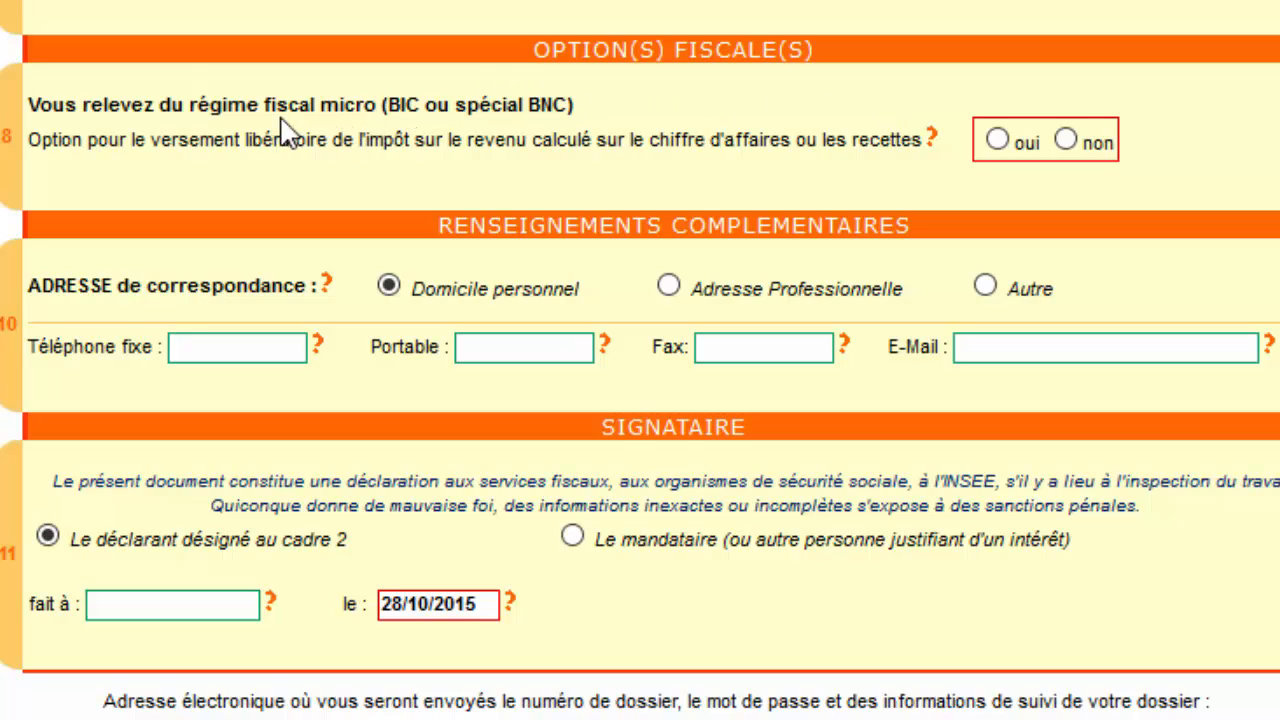
Choose 'non' for the versement libératoire income-tax option and move down to the Signataire section.
left_click(1067, 141)
scroll(640, 360, "down", 2)
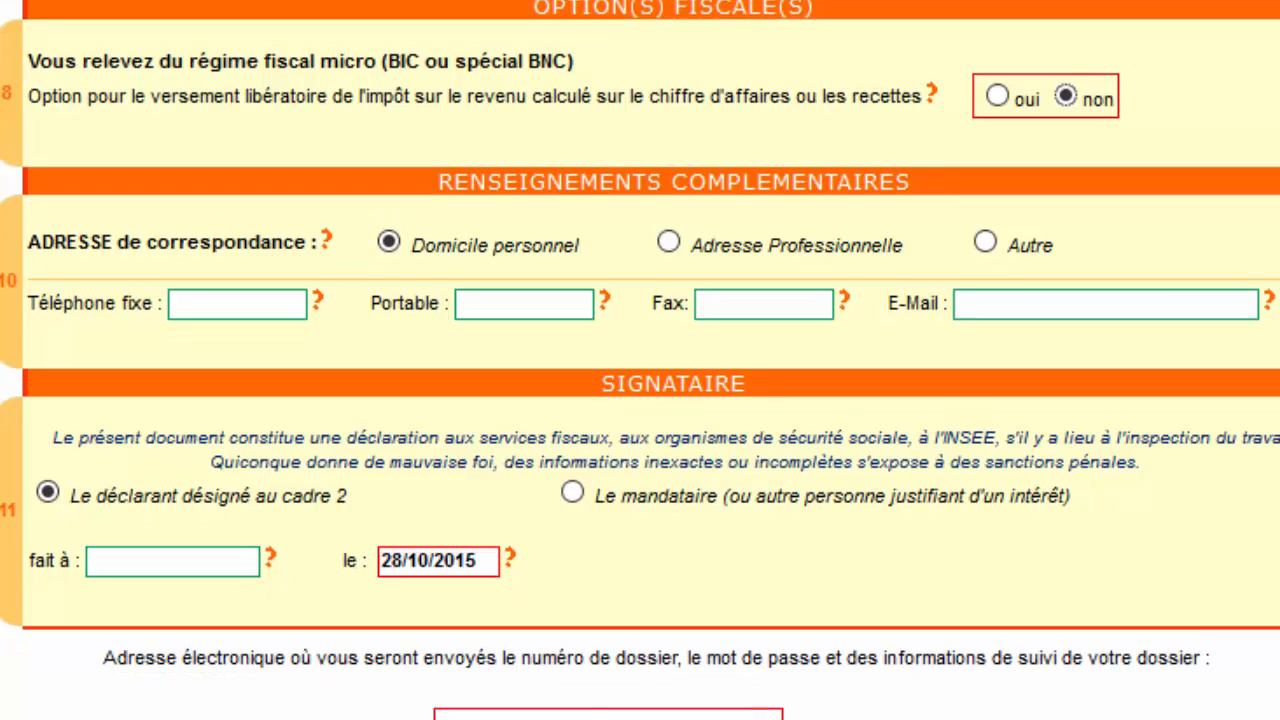
scroll(640, 360, "down", 2)
scroll(640, 360, "down", 1)
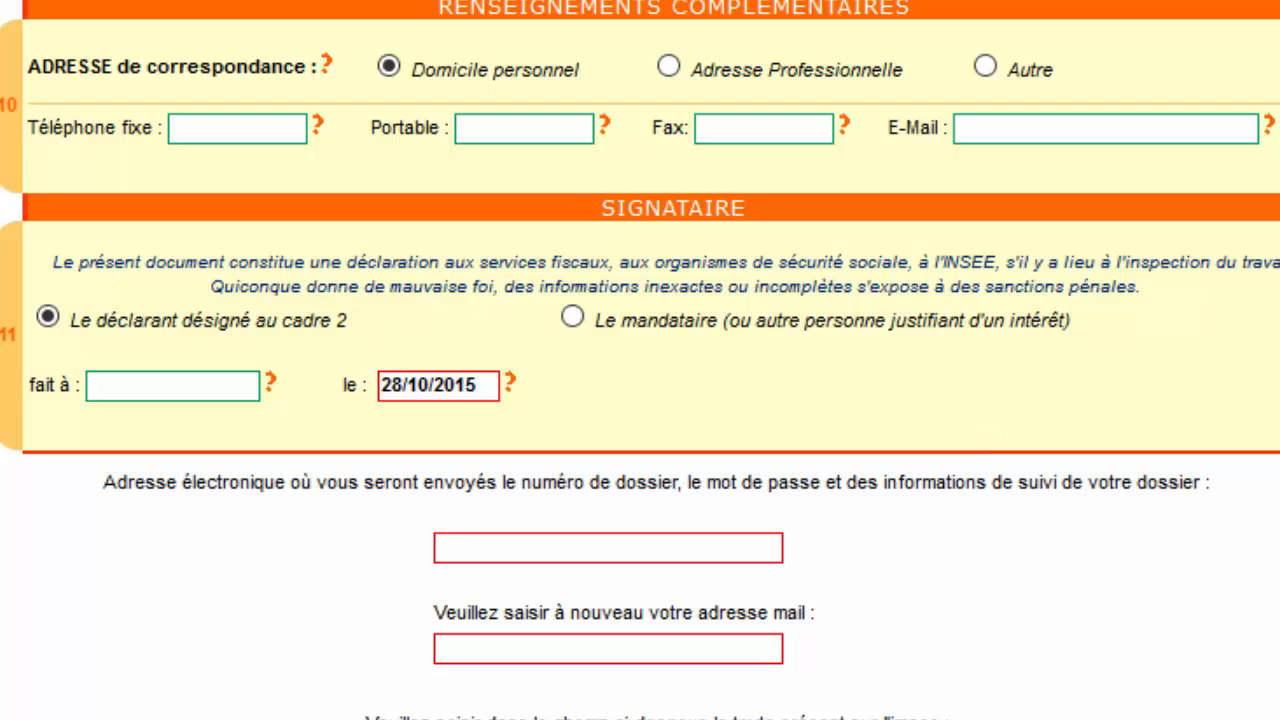
scroll(640, 360, "down", 3)
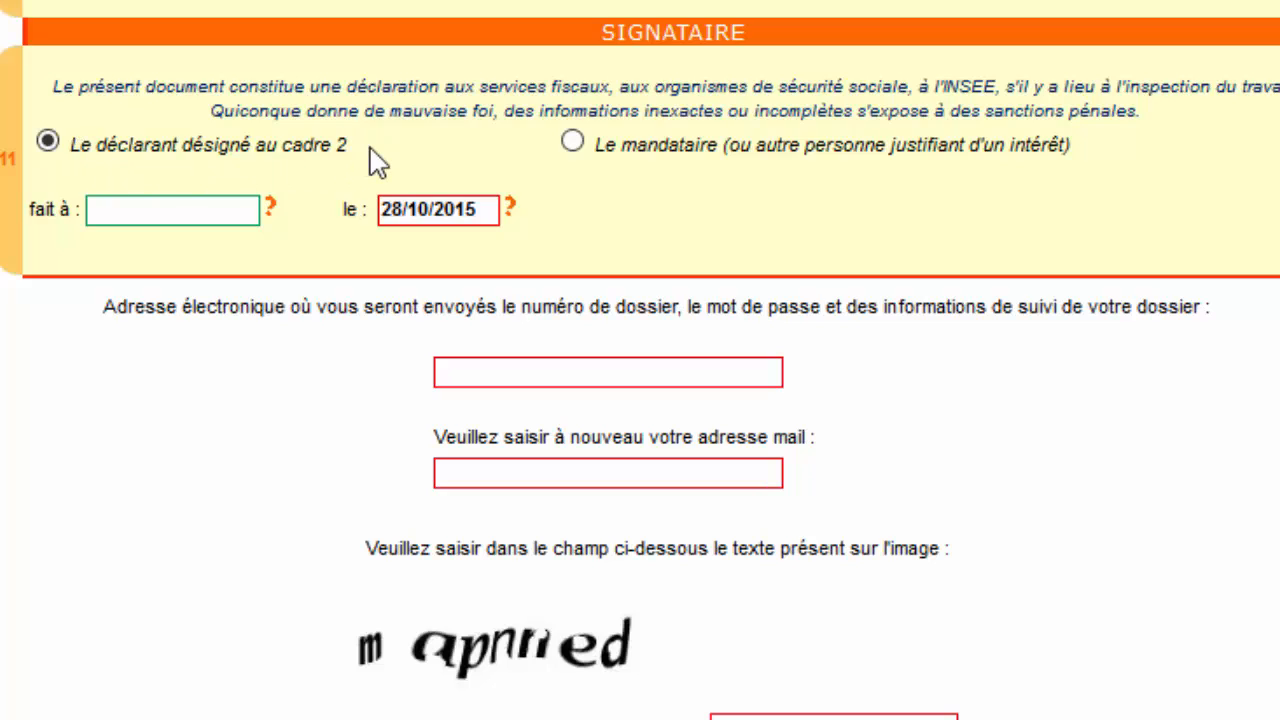
Enter MURAT as the place of signing and type the dossier e-mail address, fixing stray characters.
left_click(205, 206)
type("MURAT")
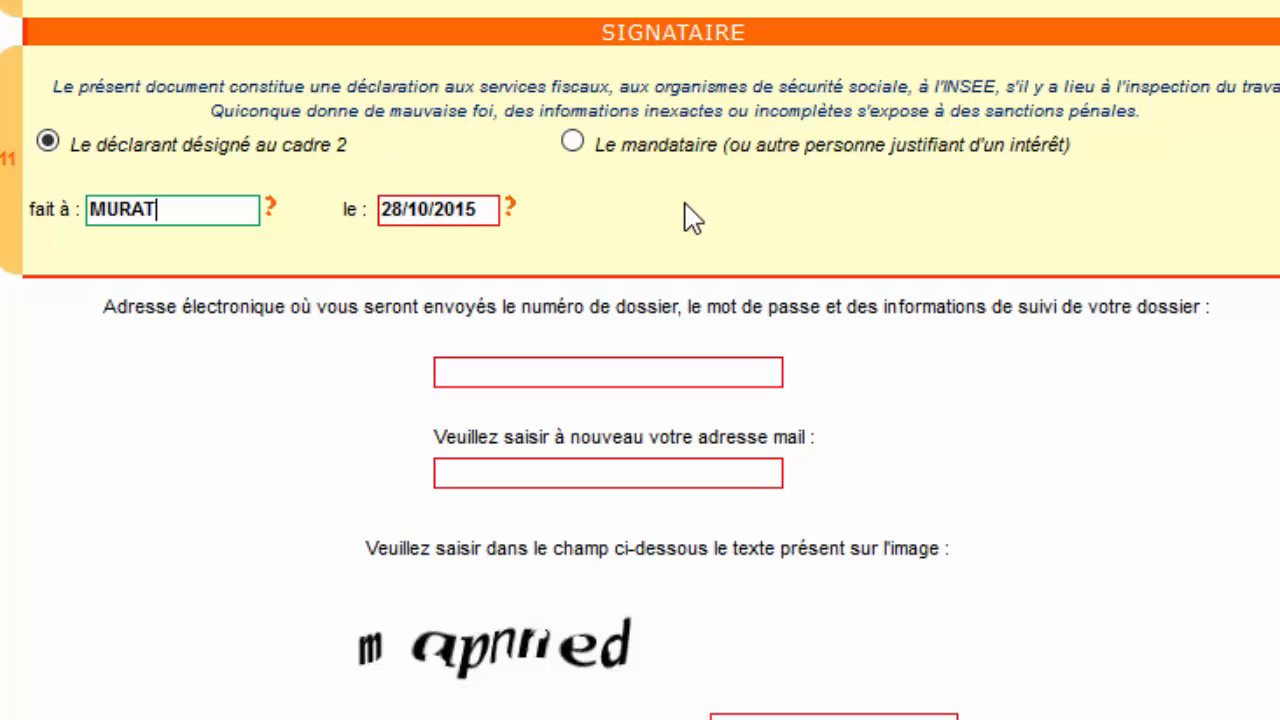
left_click(609, 362)
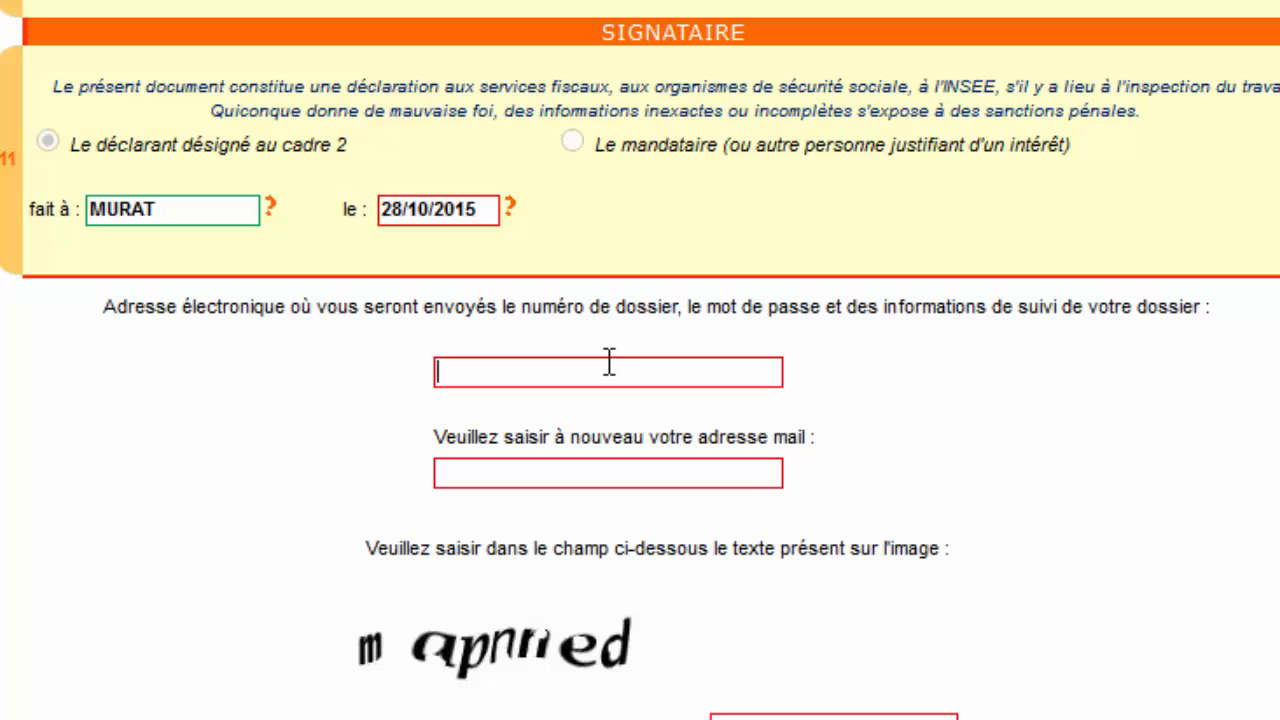
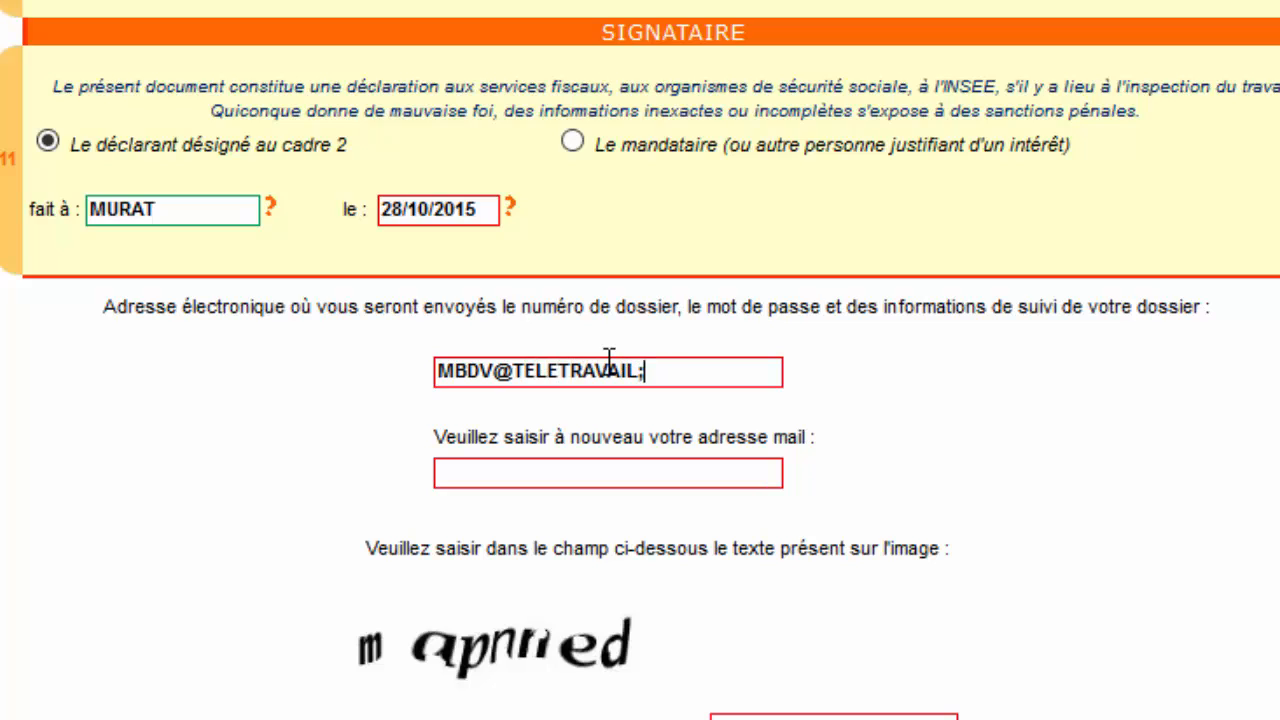
key("BackSpace")
key("BackSpace")
key("BackSpace")
Retype the e-mail address in the confirmation field so both addresses match and validate.
left_click(543, 467)
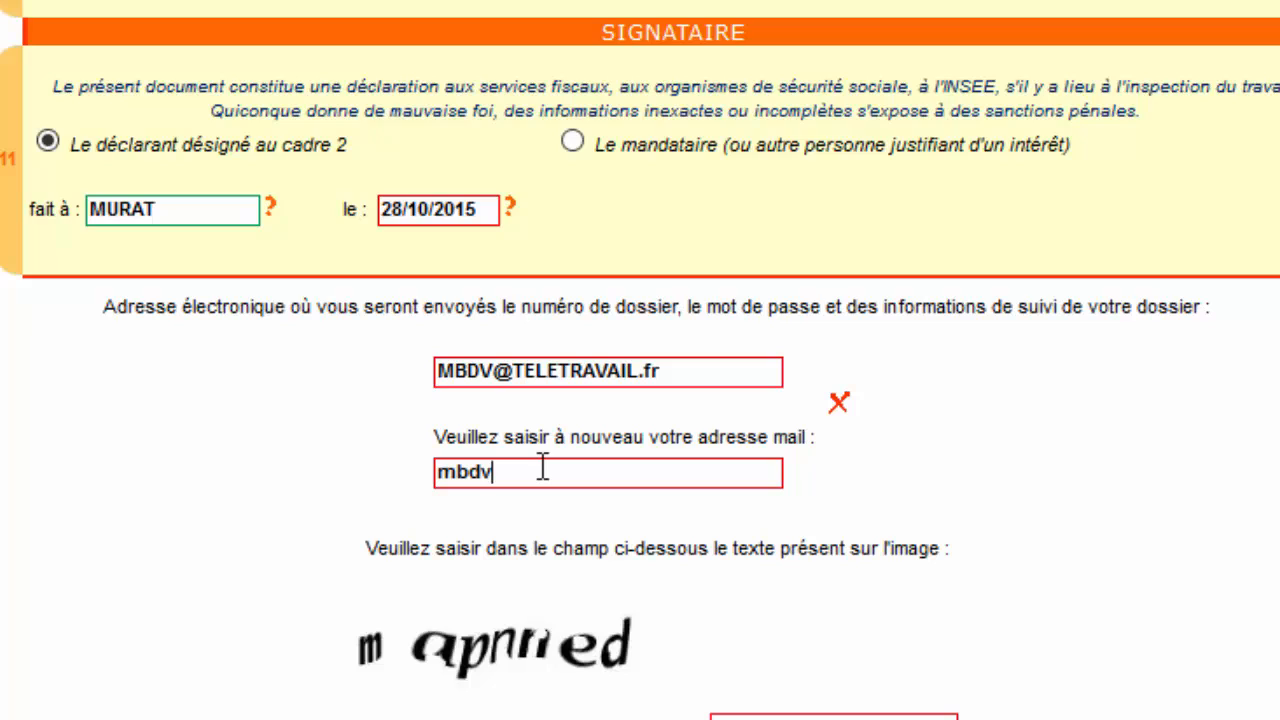
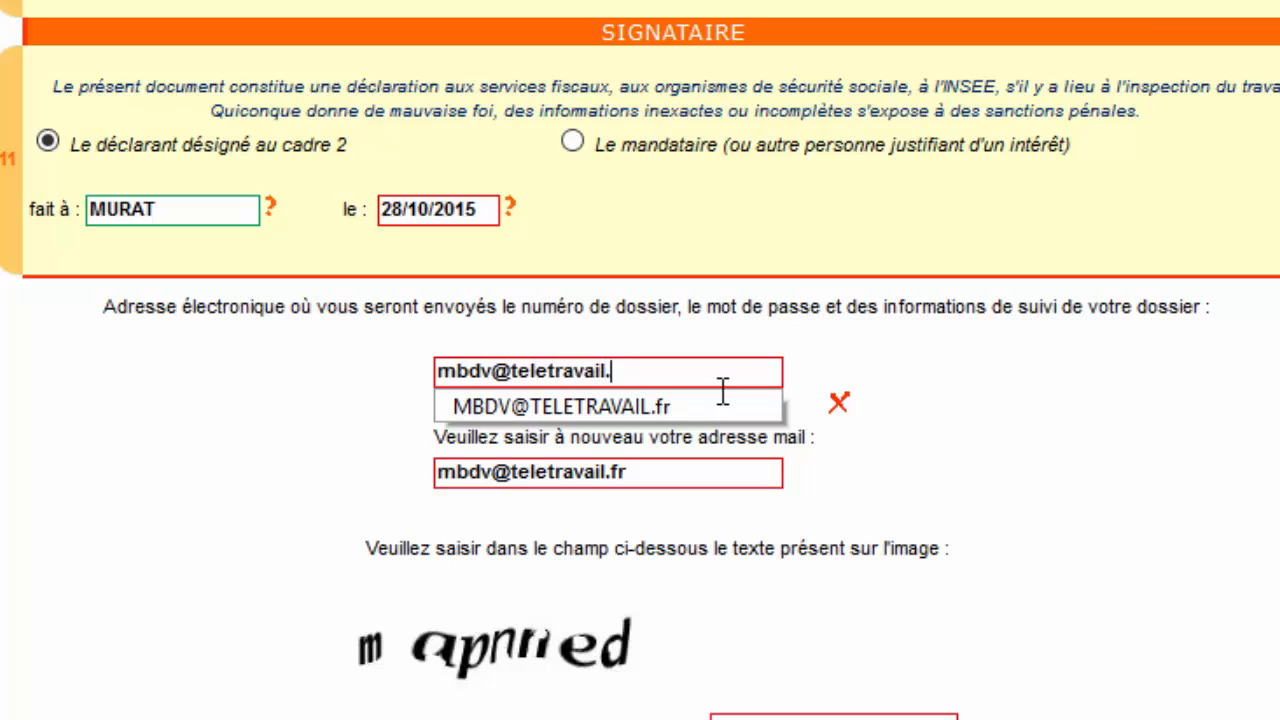
left_click(817, 480)
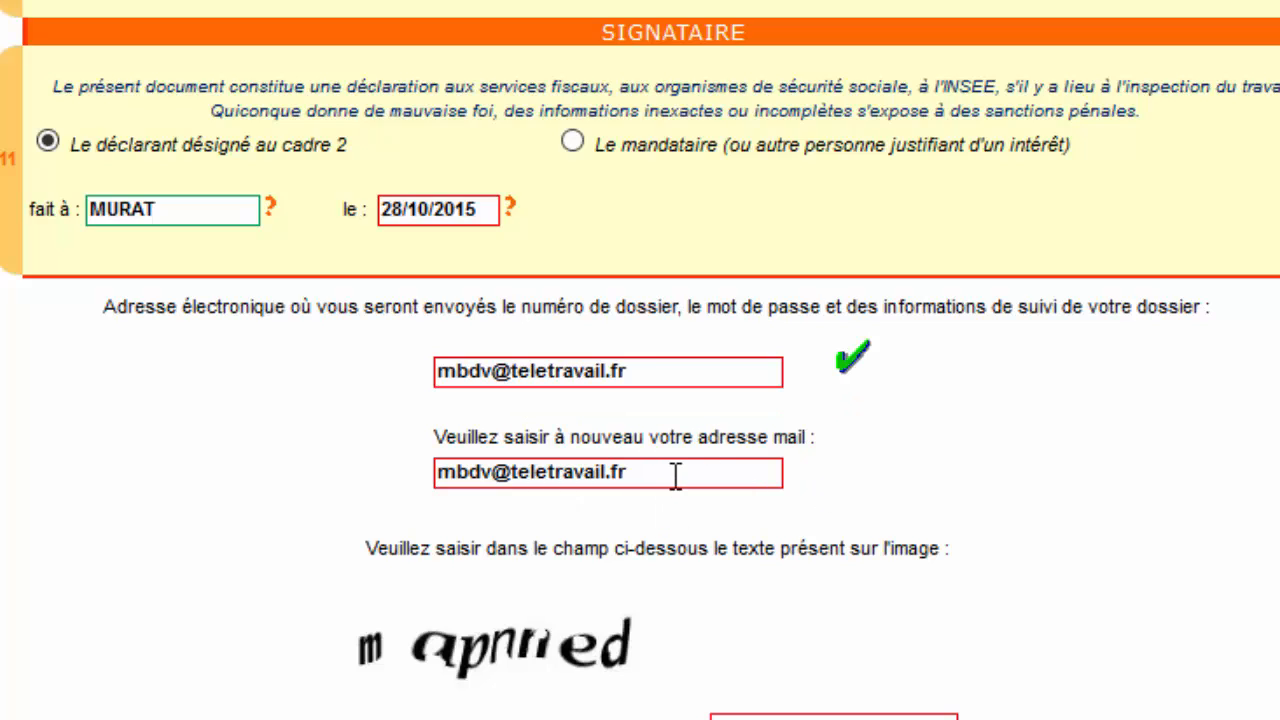
Type the security-image text into the captcha field, deleting the stray space.
left_click(760, 718)
type("m apnn")
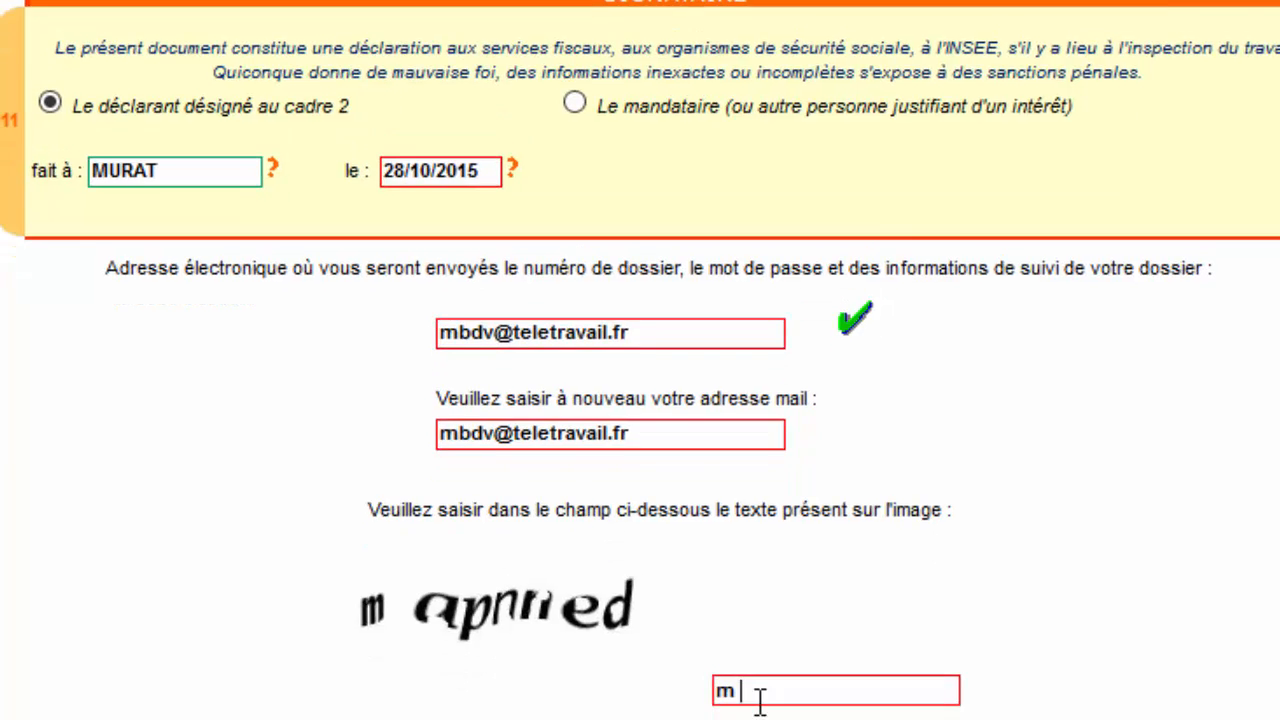
type("ed")
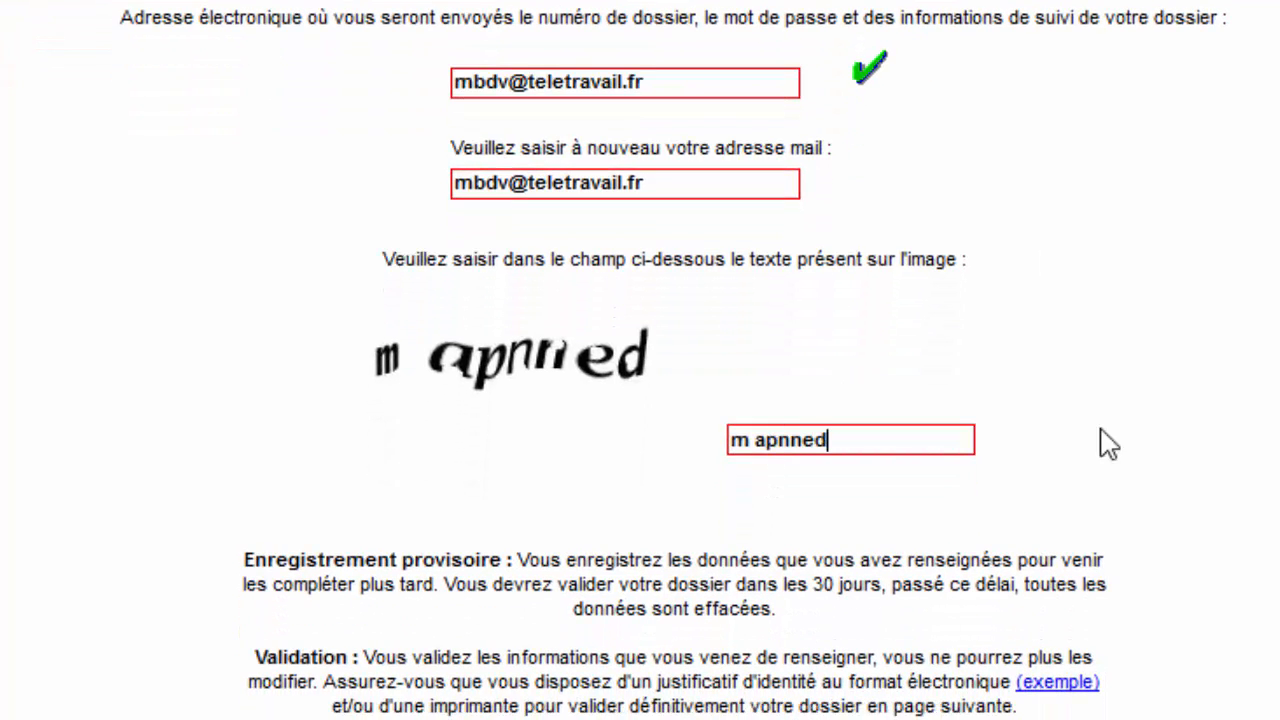
key("Left")
key("Left")
key("Left")
key("Left")
key("Left")
key("Left")
key("BackSpace")
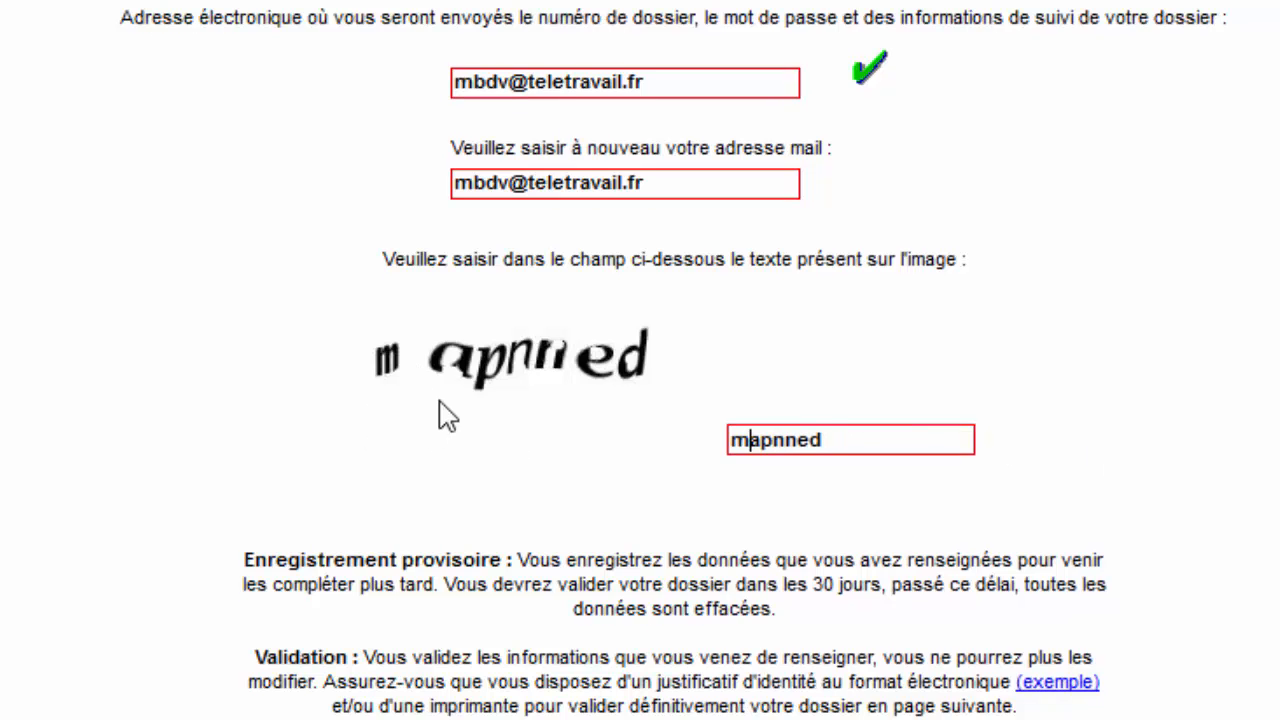
scroll(447, 415, "down", 3)
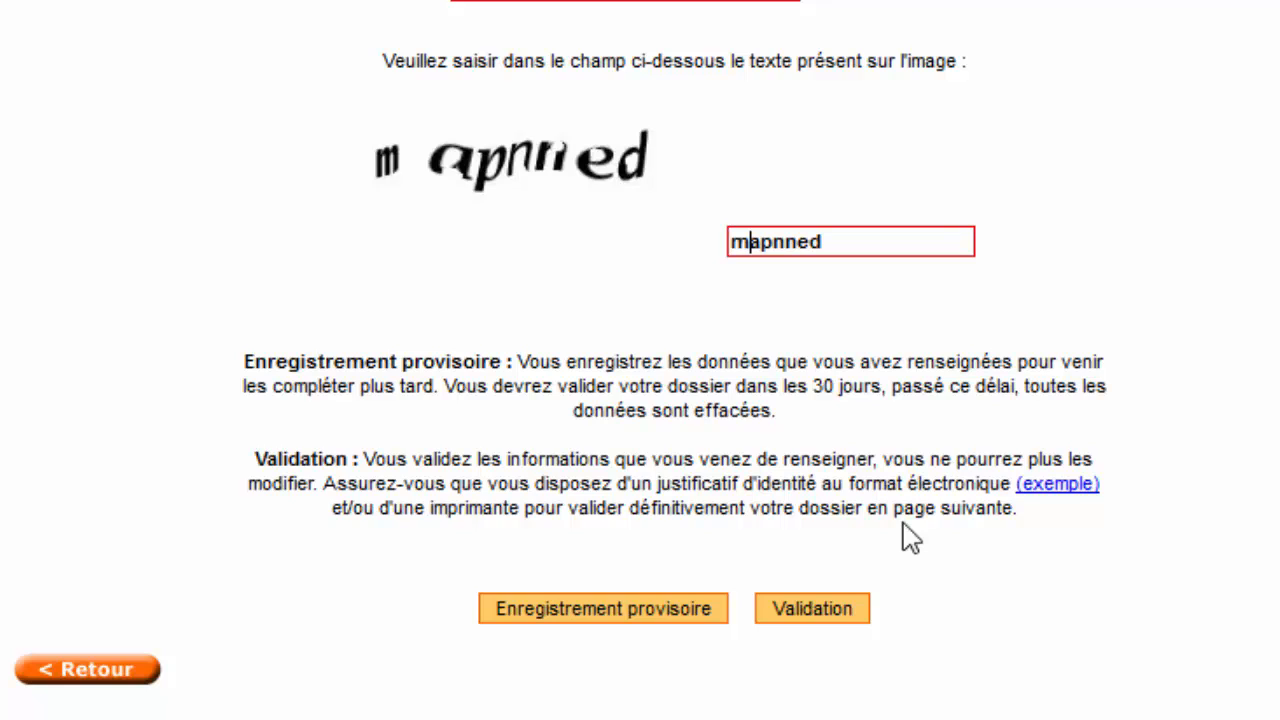
left_click(1066, 479)
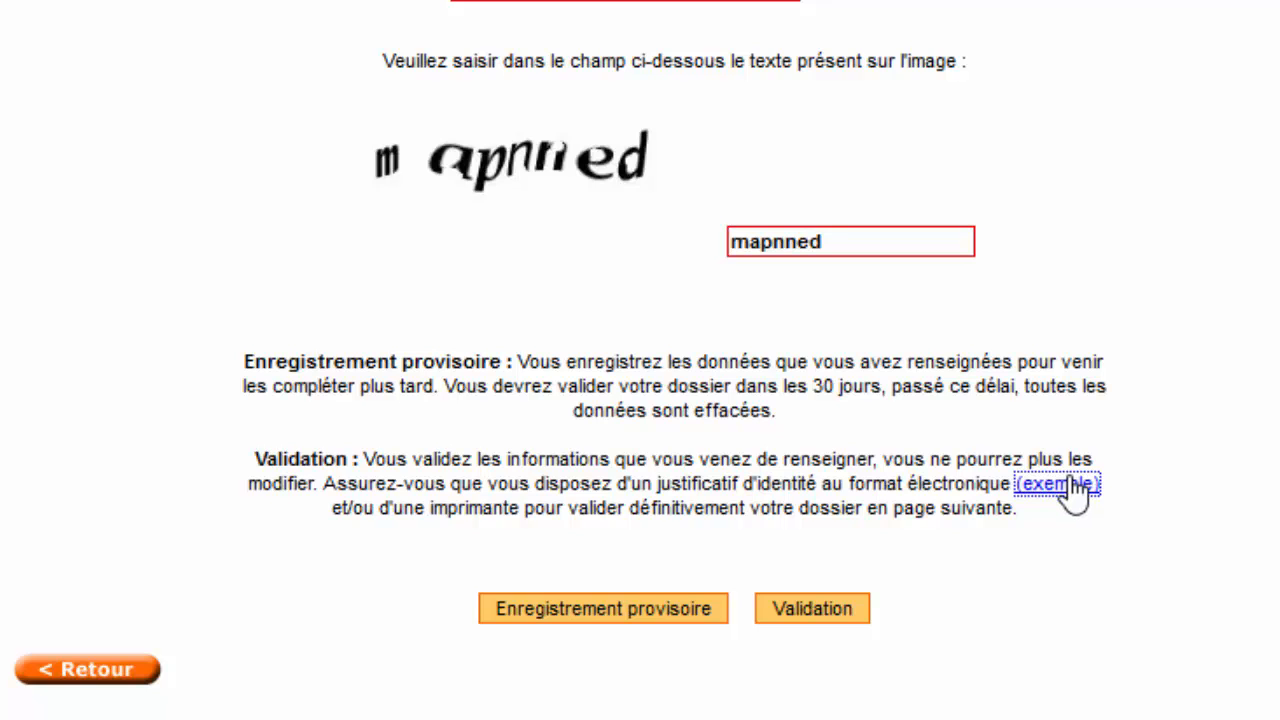
left_click(1068, 487)
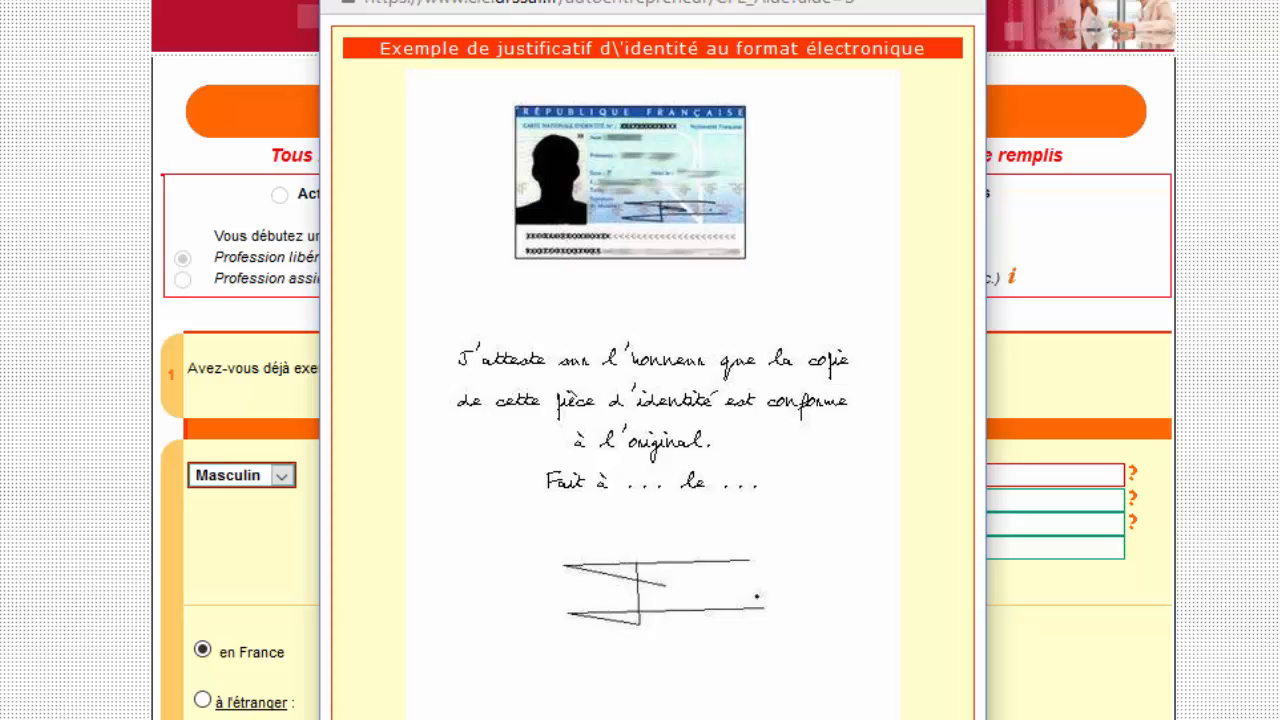
left_click(690, 717)
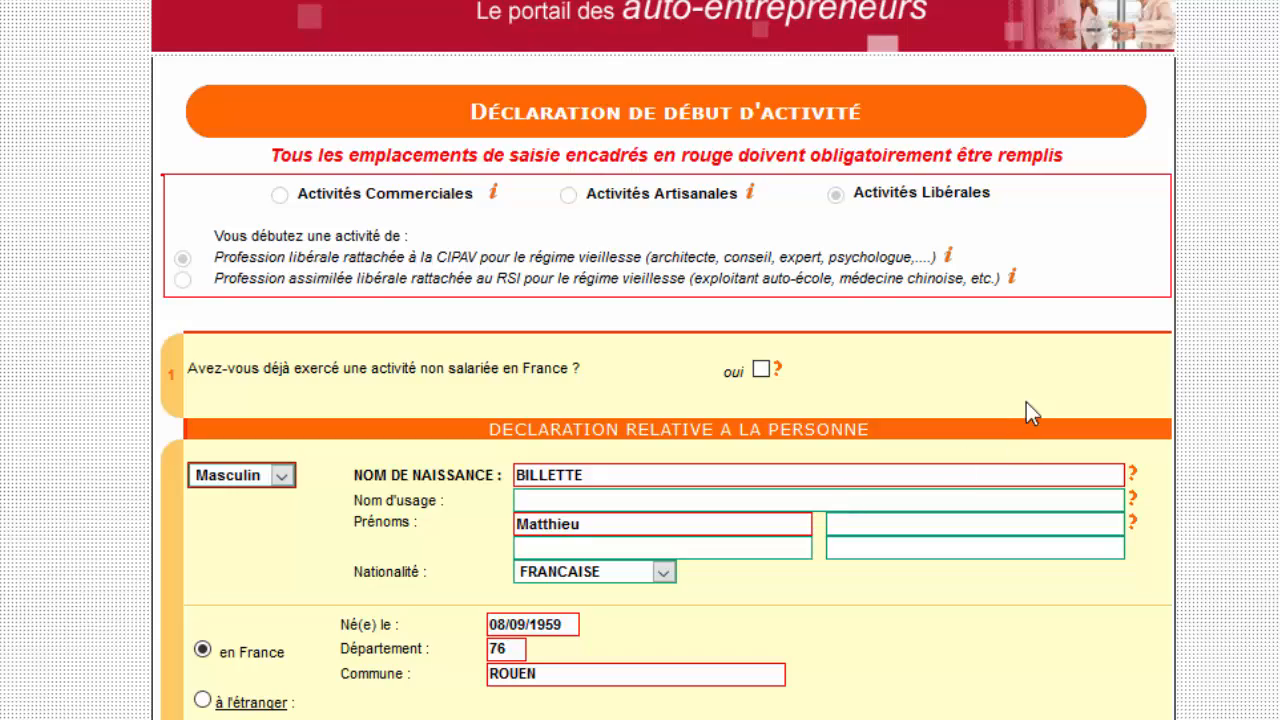
scroll(1031, 396, "down", 1)
scroll(1031, 396, "down", 20)
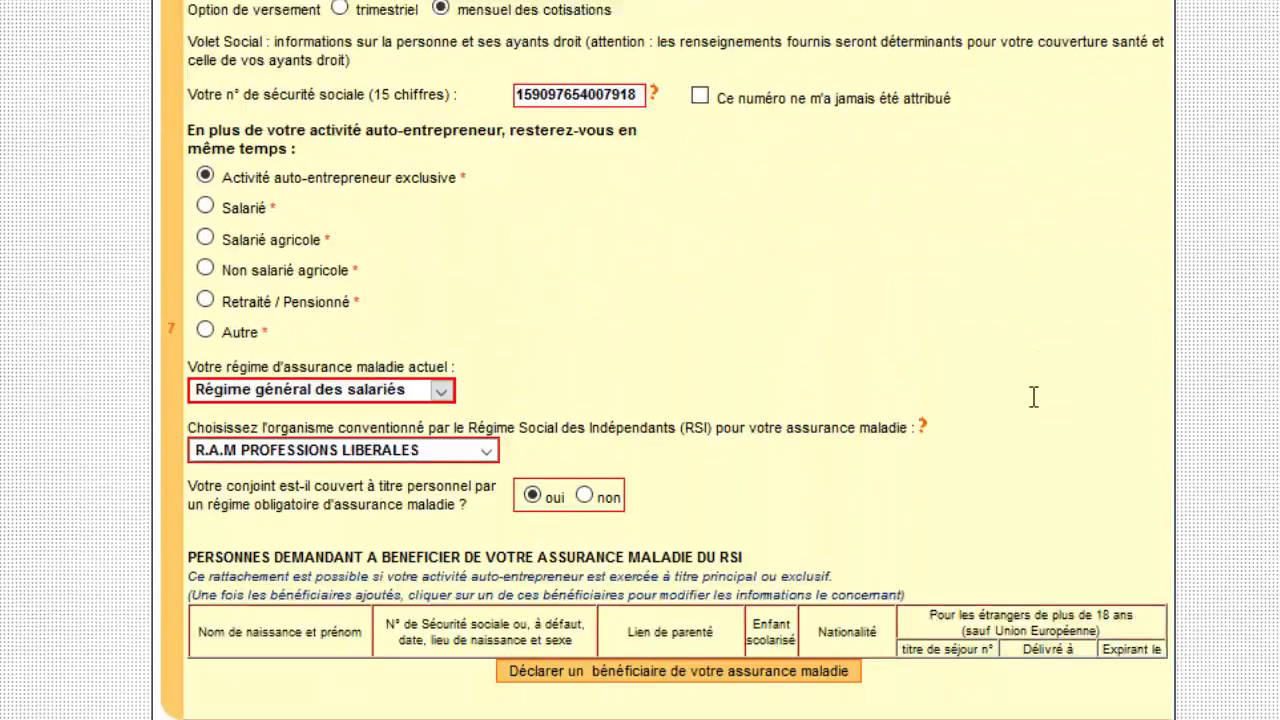
scroll(1033, 396, "down", 10)
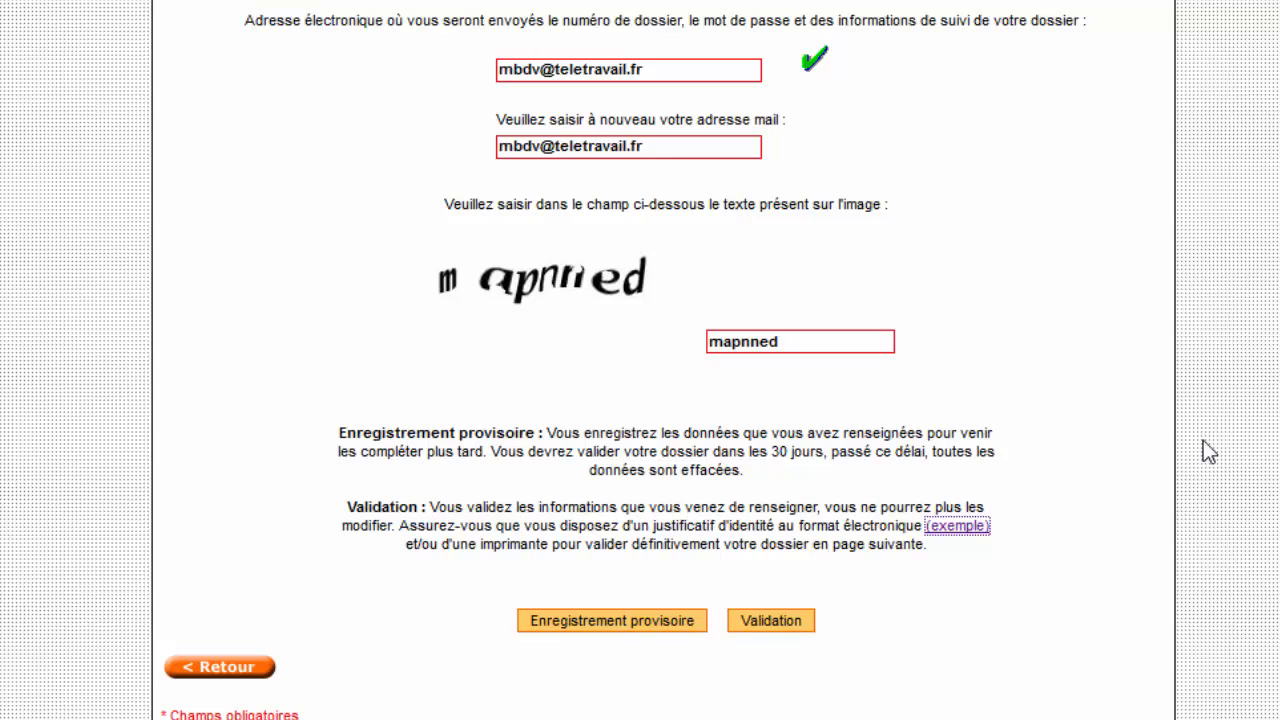
scroll(1203, 440, "down", 1)
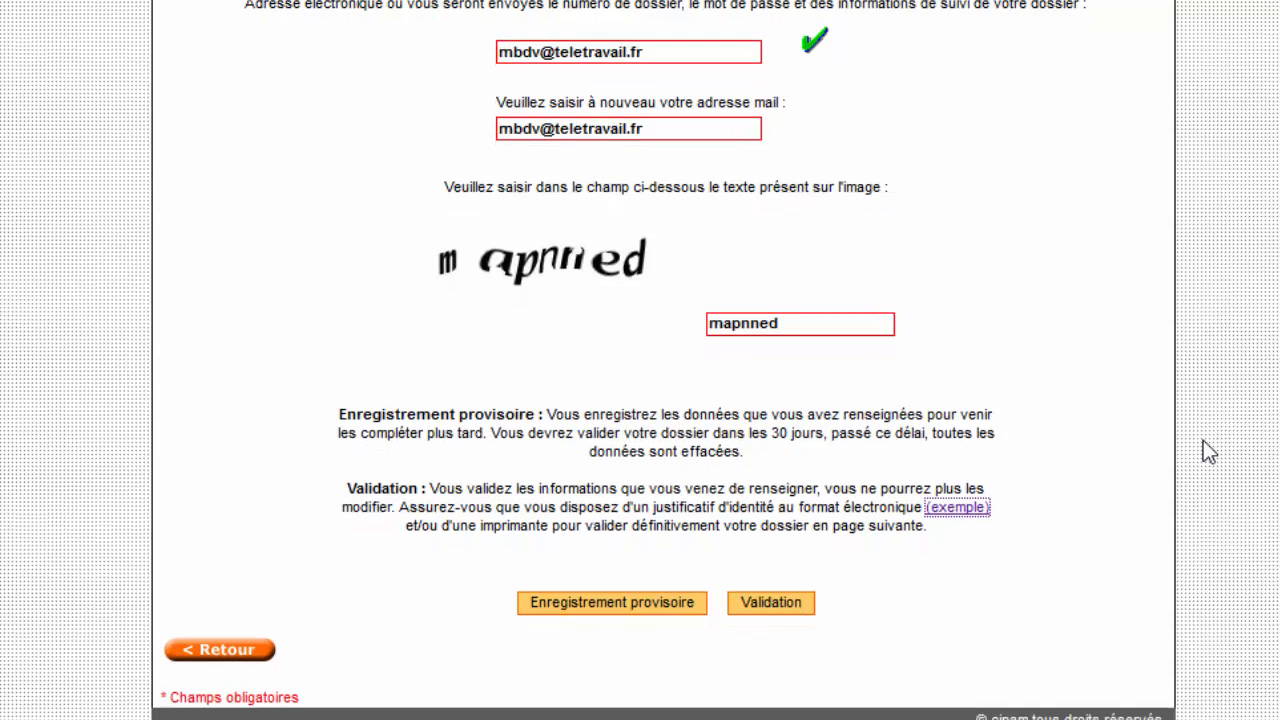